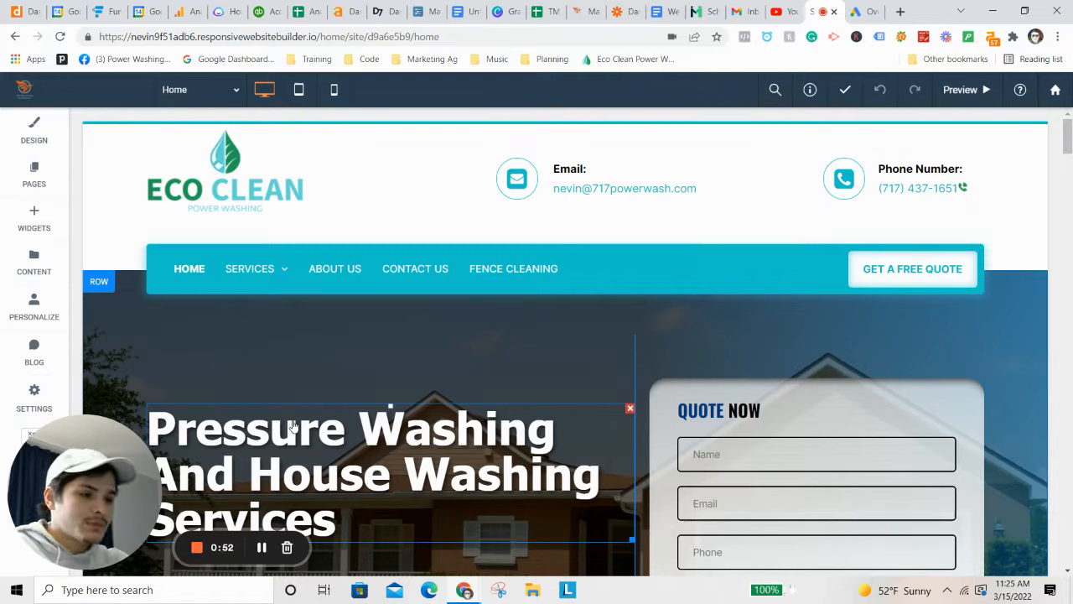
Replace the hero row's background image with the site image of tulips in front of a white fence
scroll(422, 460, down, 3)
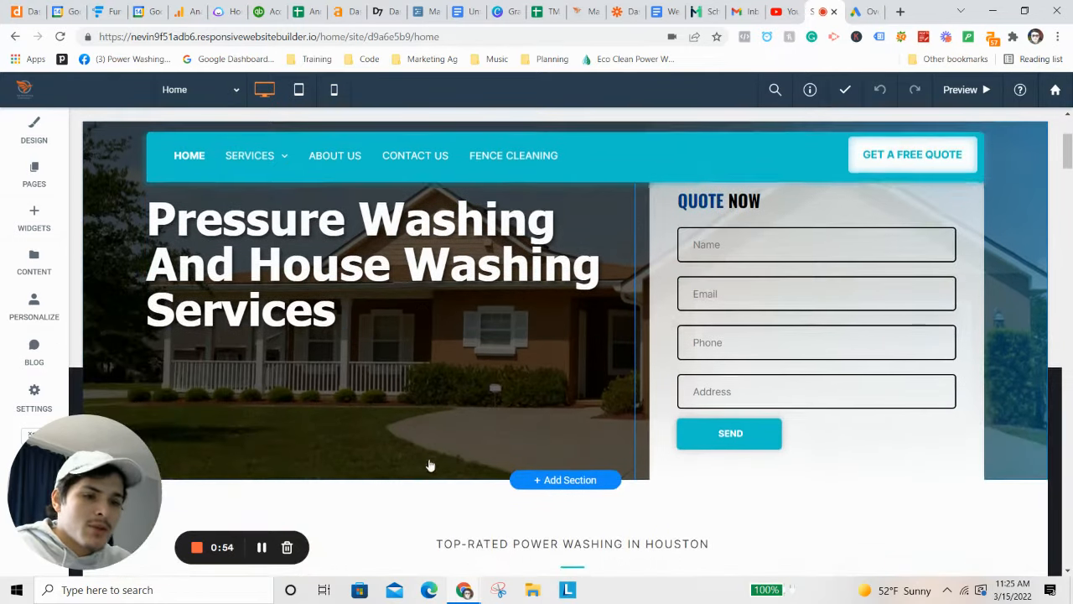
scroll(436, 474, up, 2)
scroll(451, 469, up, 1)
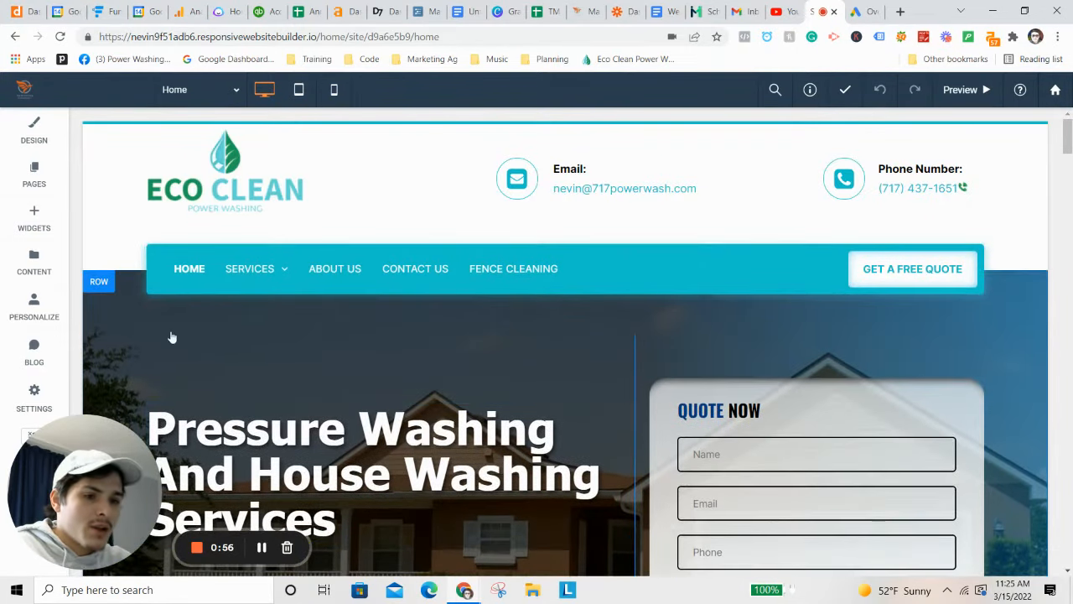
click(138, 339)
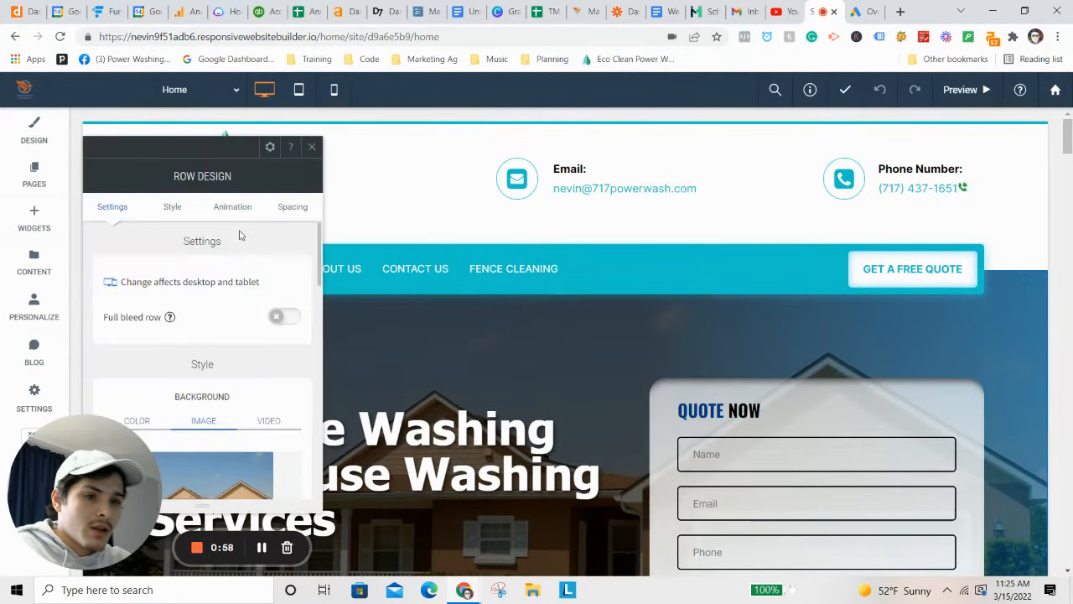
scroll(211, 331, down, 3)
click(151, 403)
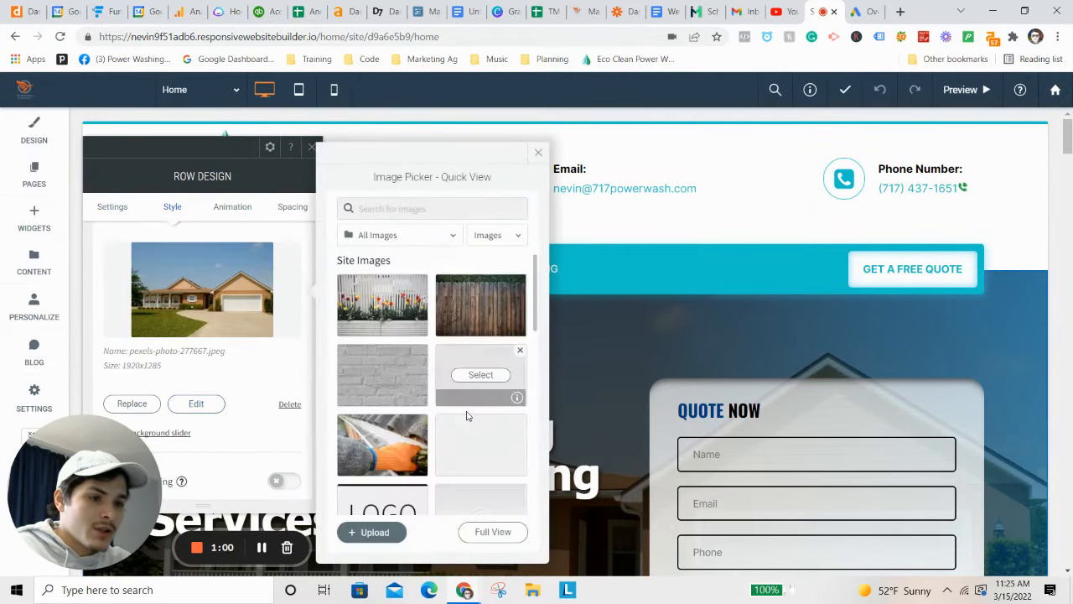
click(374, 330)
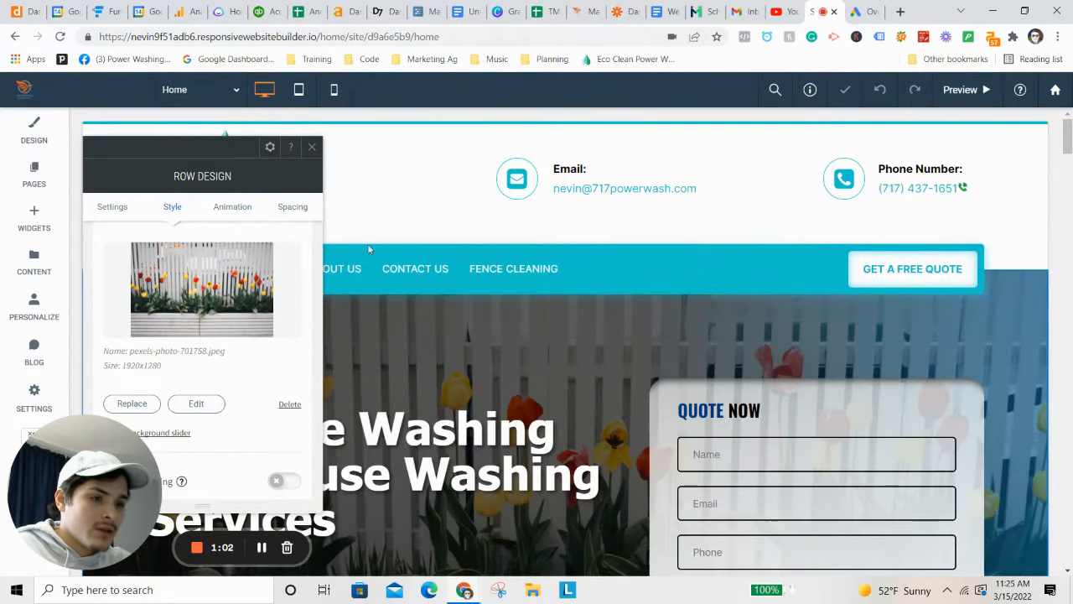
click(312, 147)
Inspect the background image settings of the column with the wooden fence photo, beside the company introduction text
scroll(424, 384, down, 1)
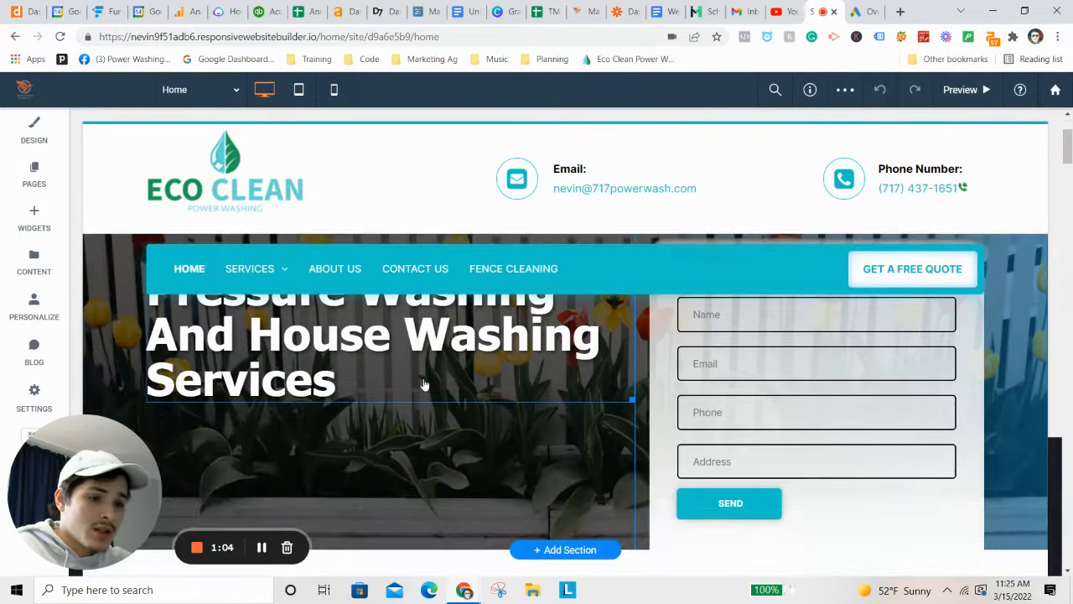
scroll(739, 460, down, 2)
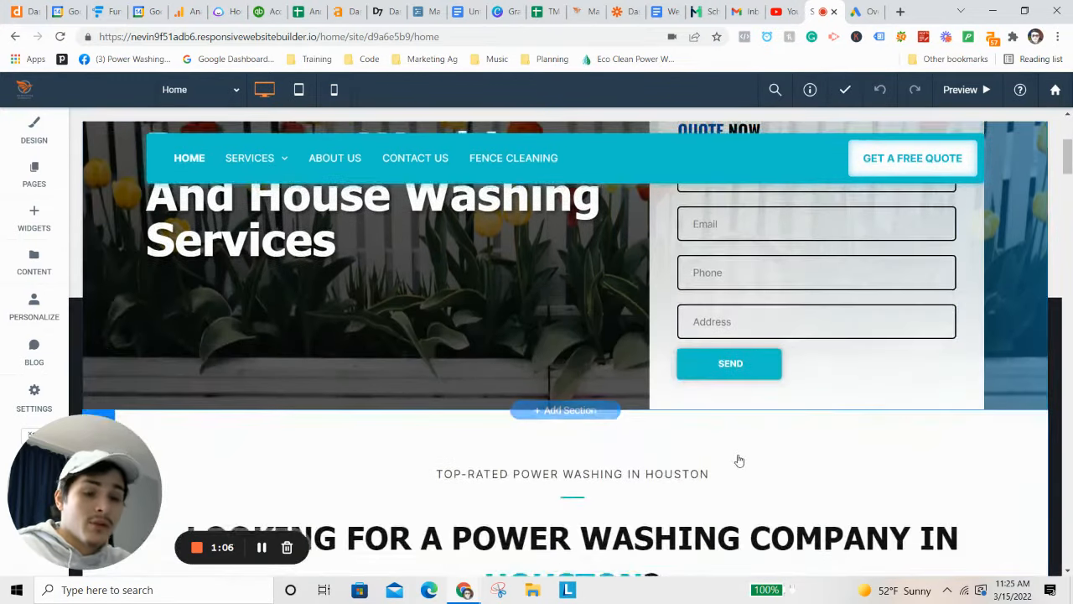
scroll(687, 426, down, 4)
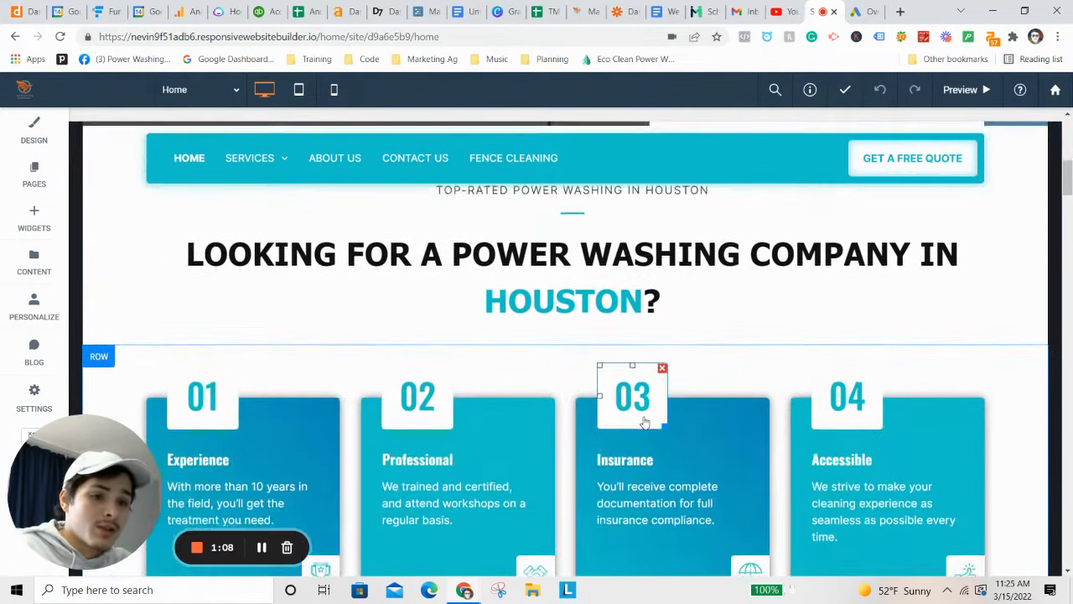
scroll(688, 419, down, 5)
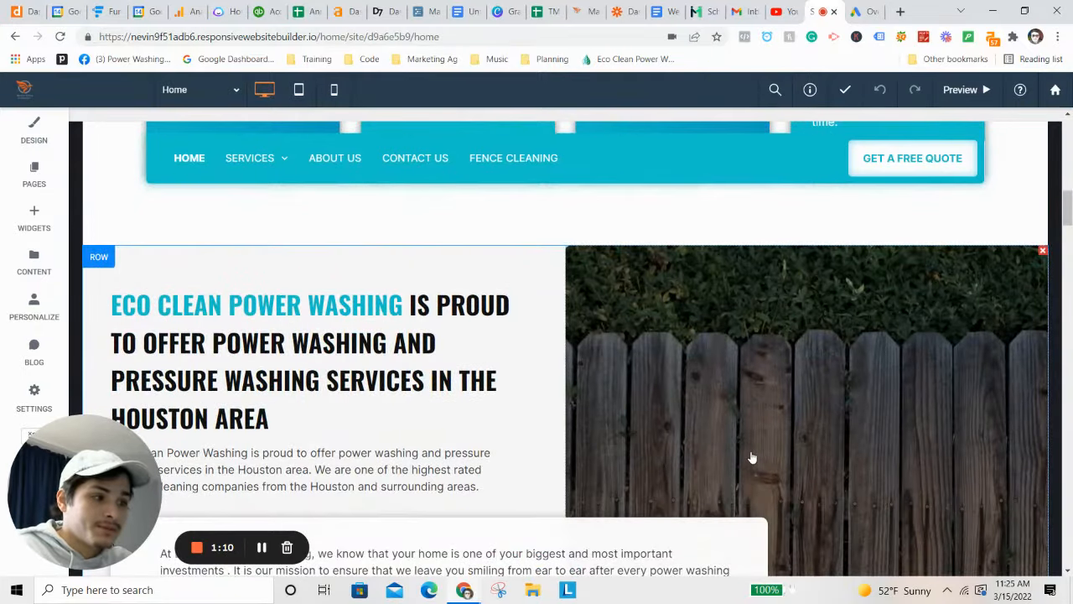
scroll(750, 455, down, 2)
scroll(750, 448, up, 3)
scroll(804, 444, down, 4)
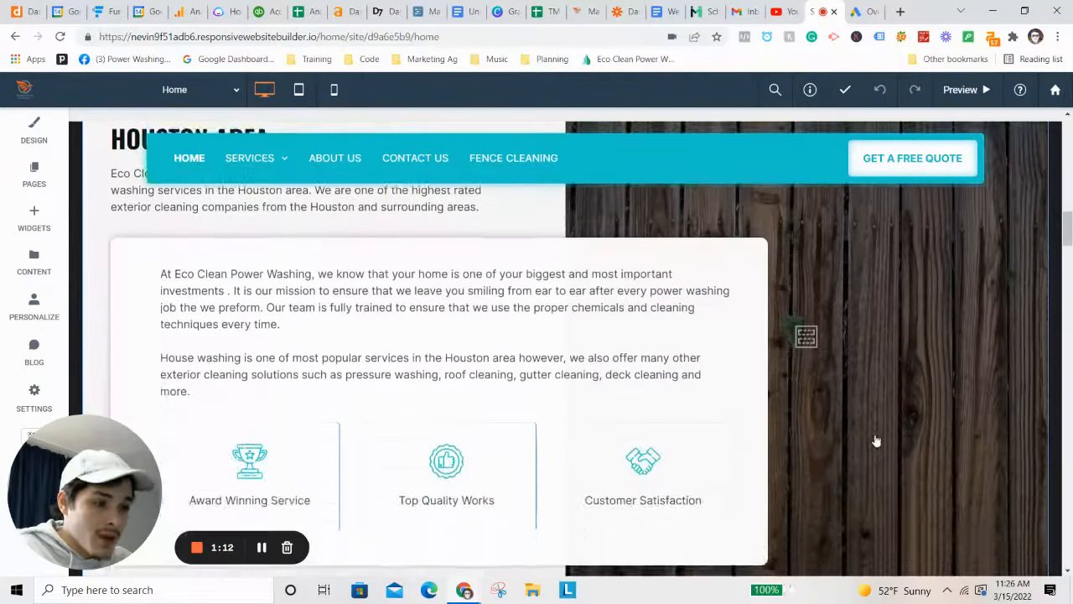
scroll(876, 441, up, 3)
click(836, 296)
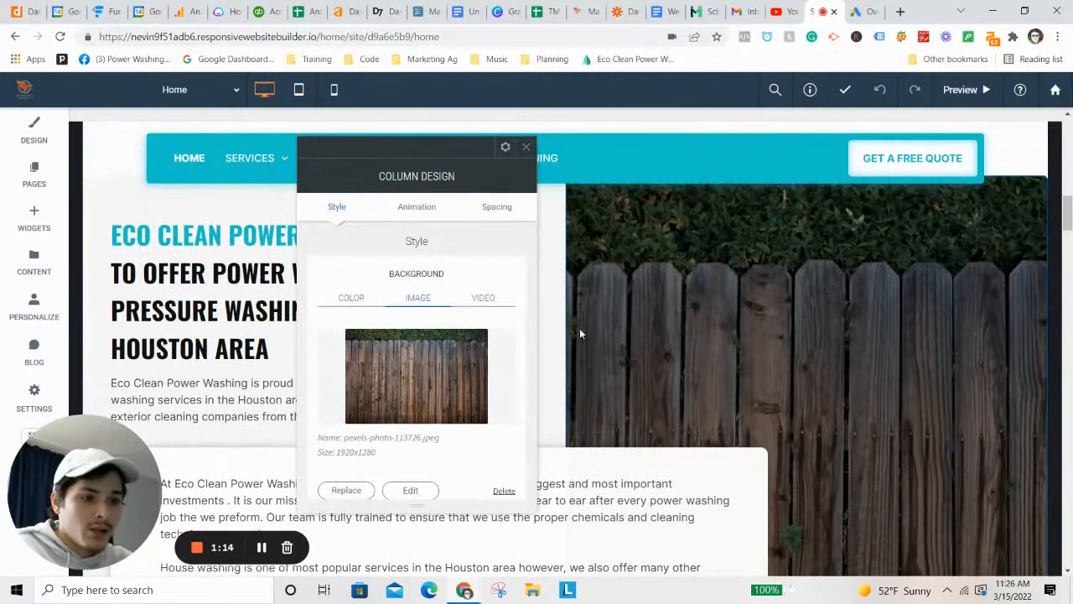
click(527, 148)
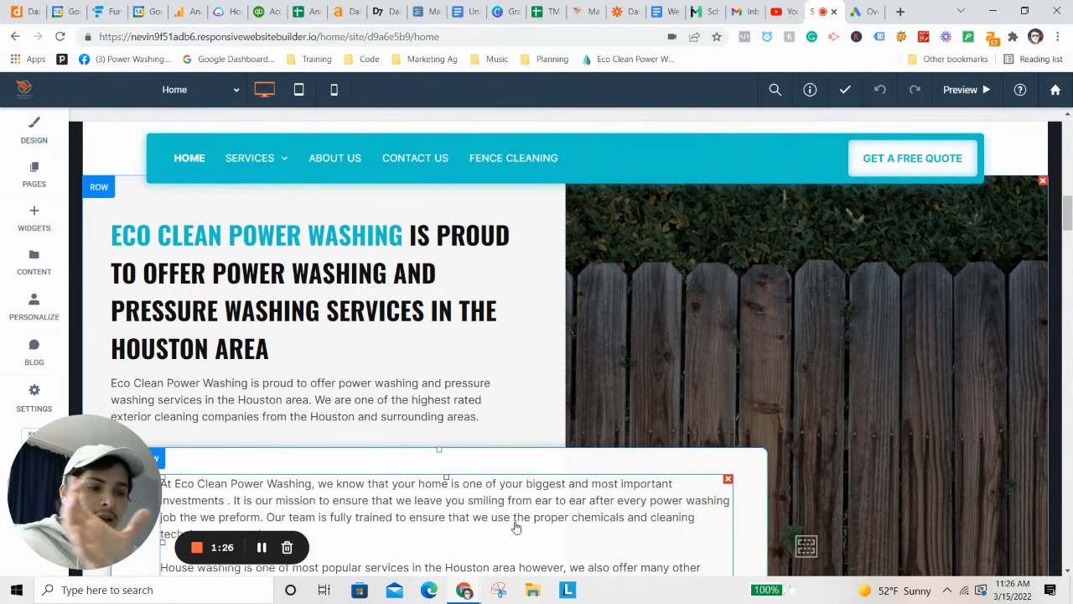
Review the home page from the wooden fence section down to the four-image services gallery and its hover overlays
scroll(620, 374, down, 2)
scroll(877, 330, down, 5)
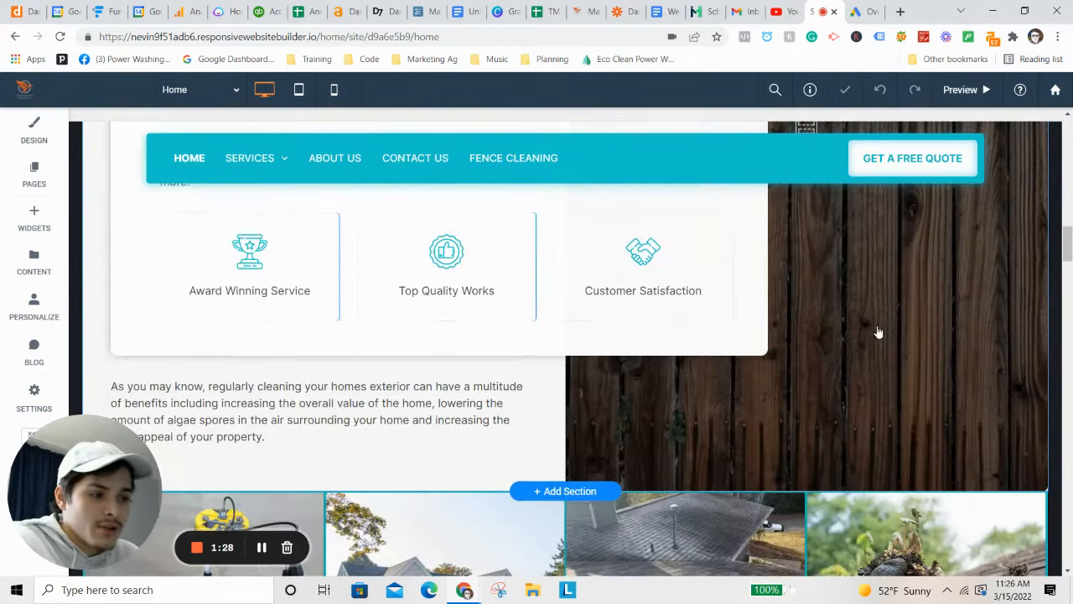
scroll(837, 338, down, 1)
scroll(830, 336, up, 2)
scroll(805, 327, down, 2)
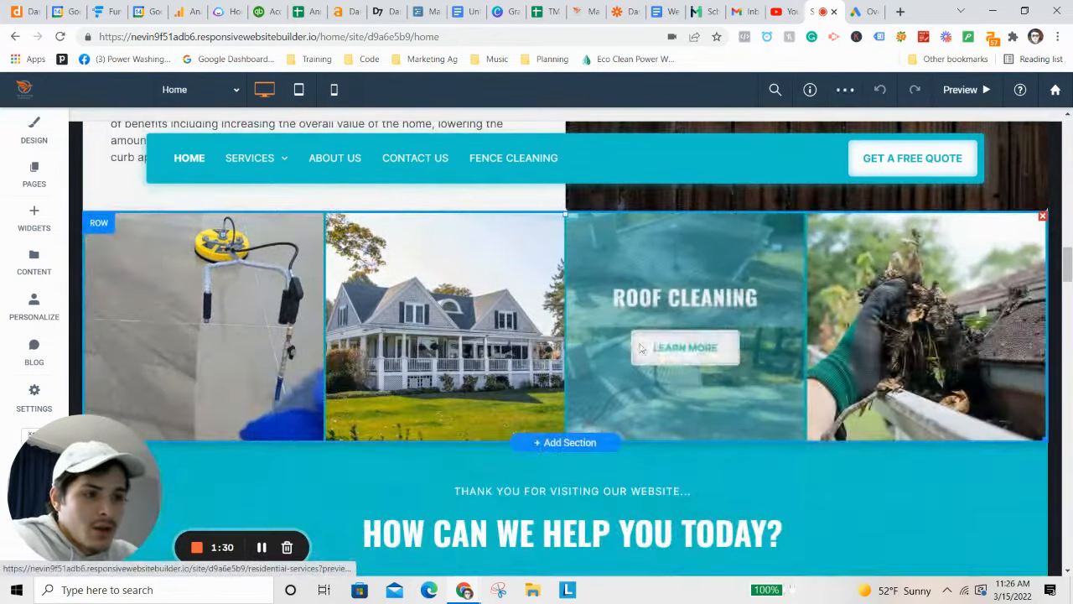
scroll(805, 319, up, 7)
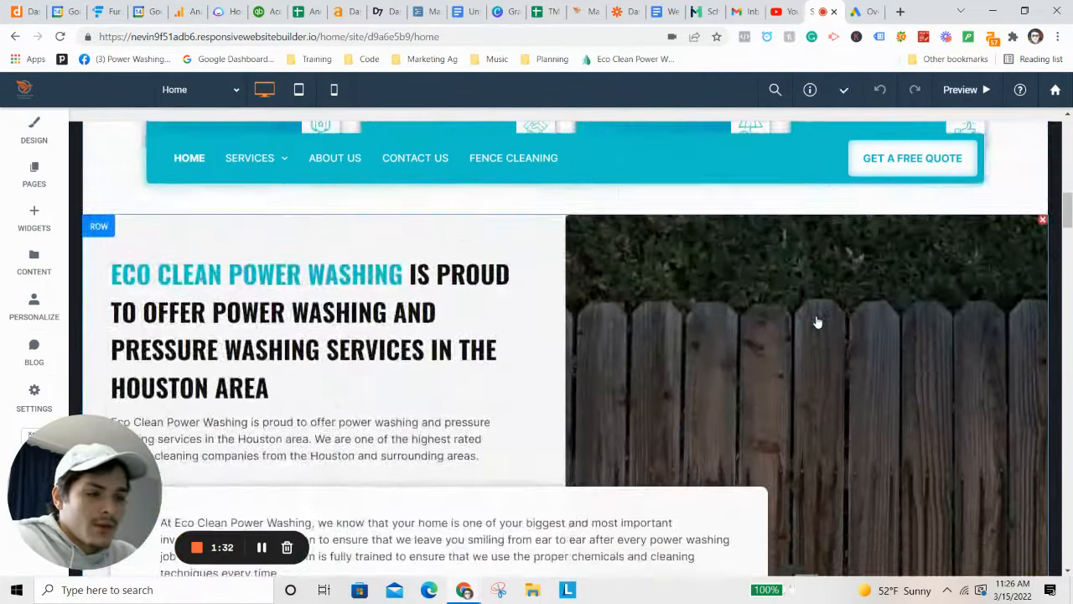
scroll(810, 322, down, 5)
scroll(809, 322, down, 3)
scroll(375, 352, up, 2)
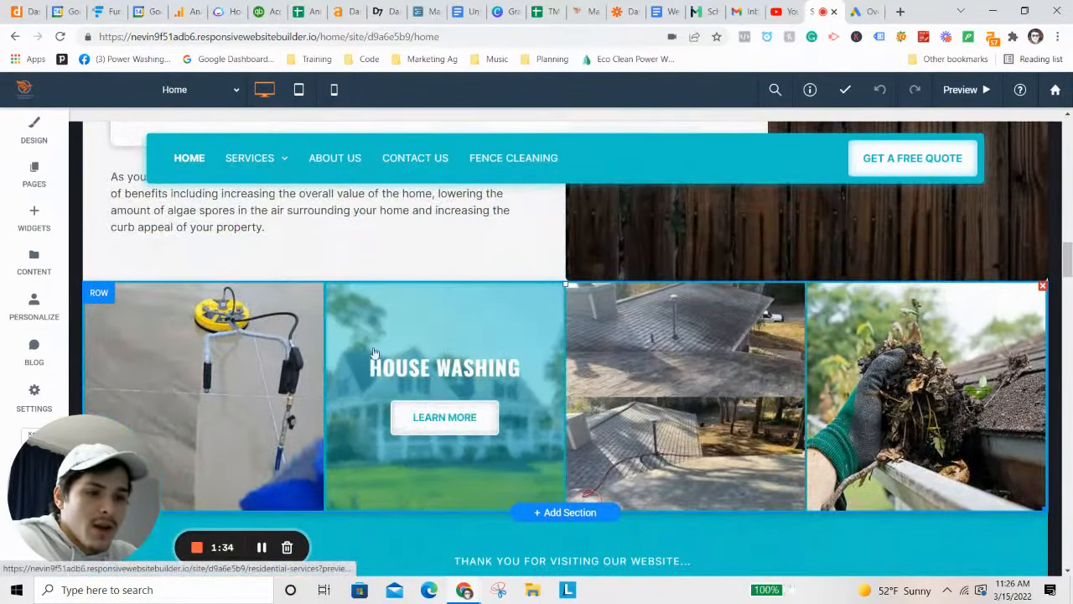
scroll(336, 356, down, 2)
scroll(881, 335, up, 1)
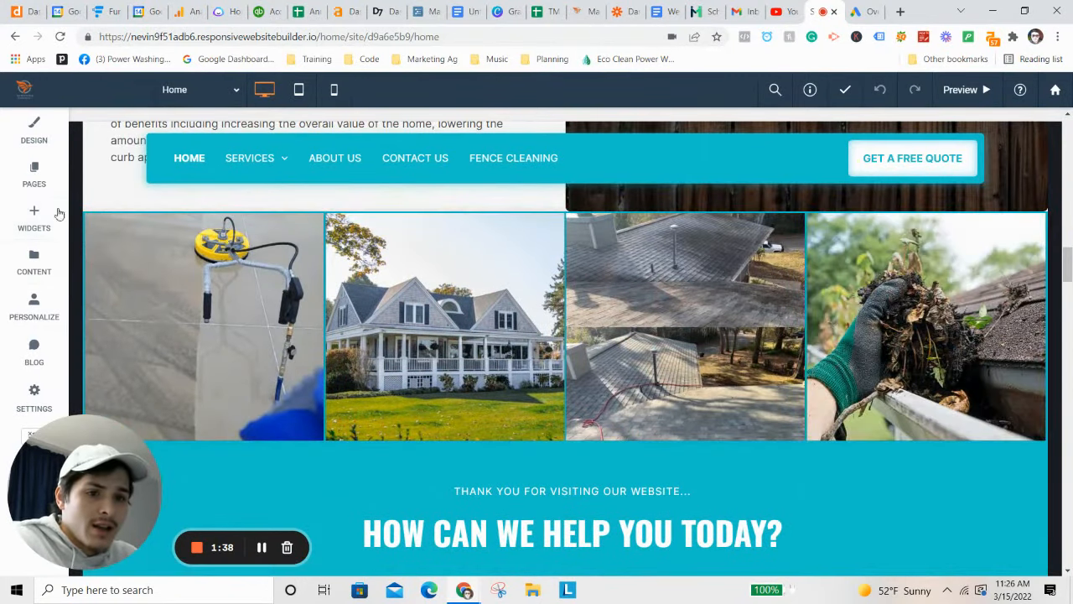
scroll(379, 375, down, 1)
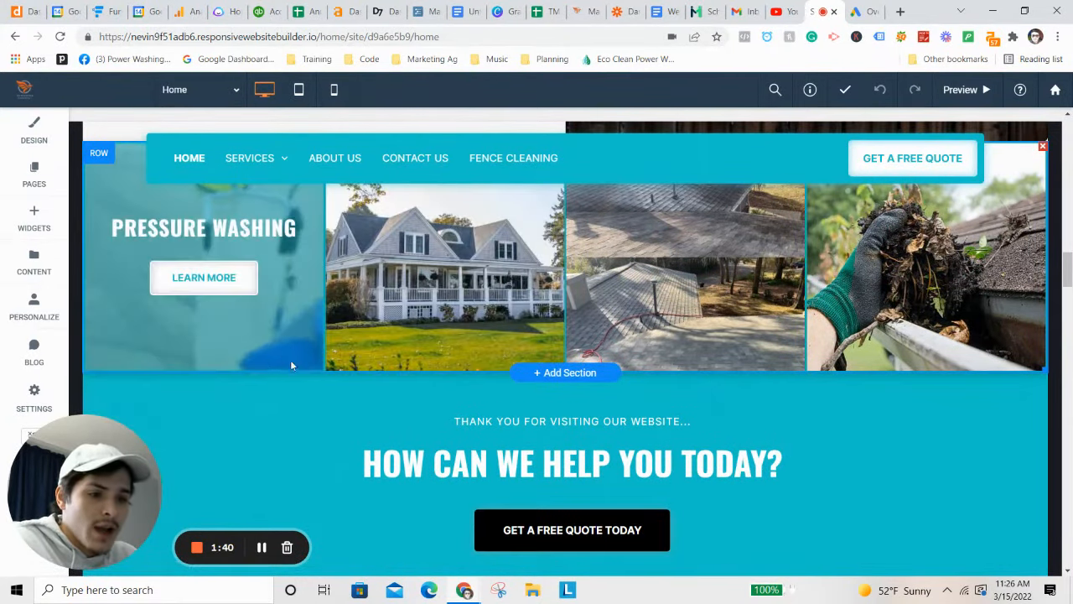
scroll(302, 366, up, 1)
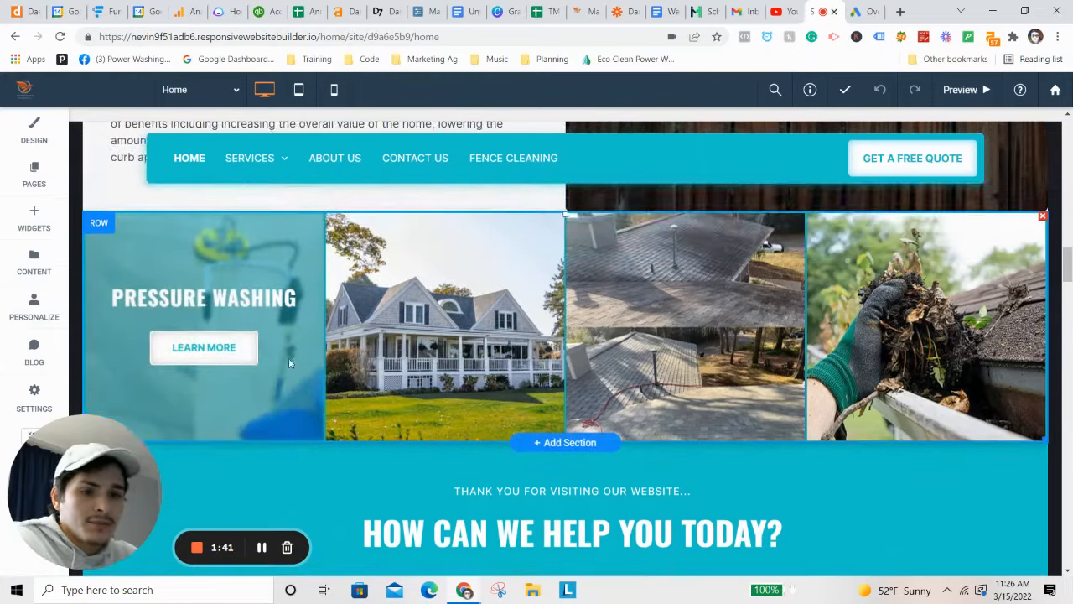
Inspect the services photo gallery's design settings, including the item image options and hover effect
click(121, 230)
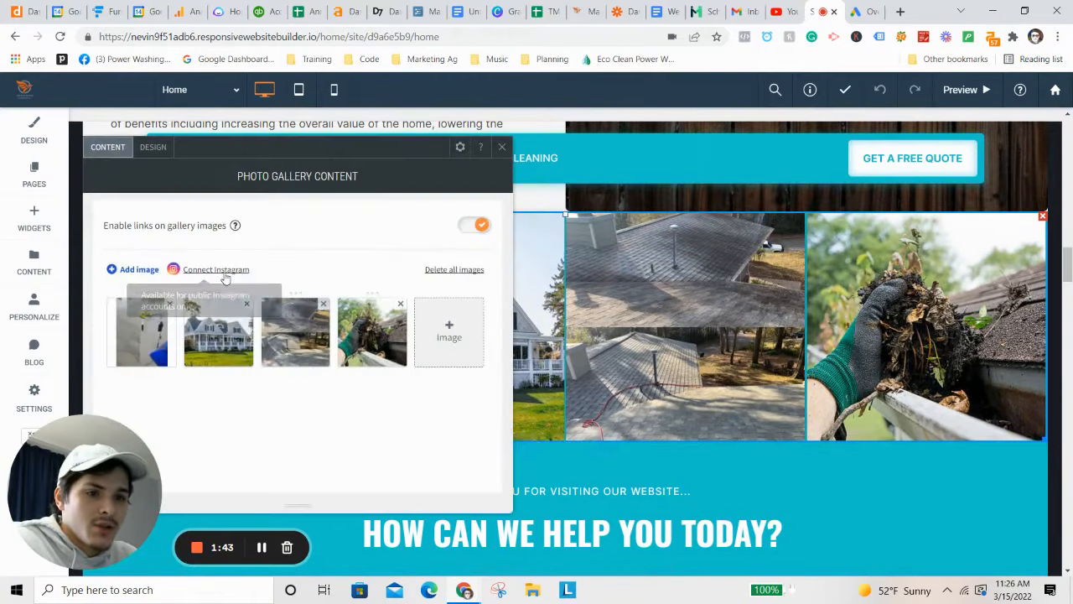
click(152, 147)
scroll(232, 250, down, 5)
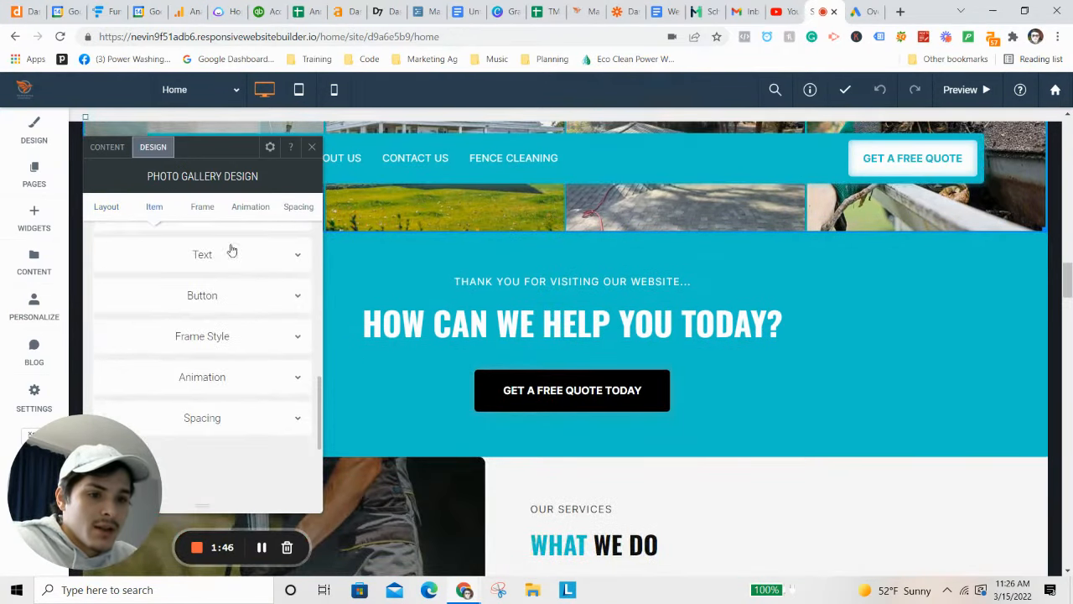
scroll(233, 268, up, 1)
click(232, 284)
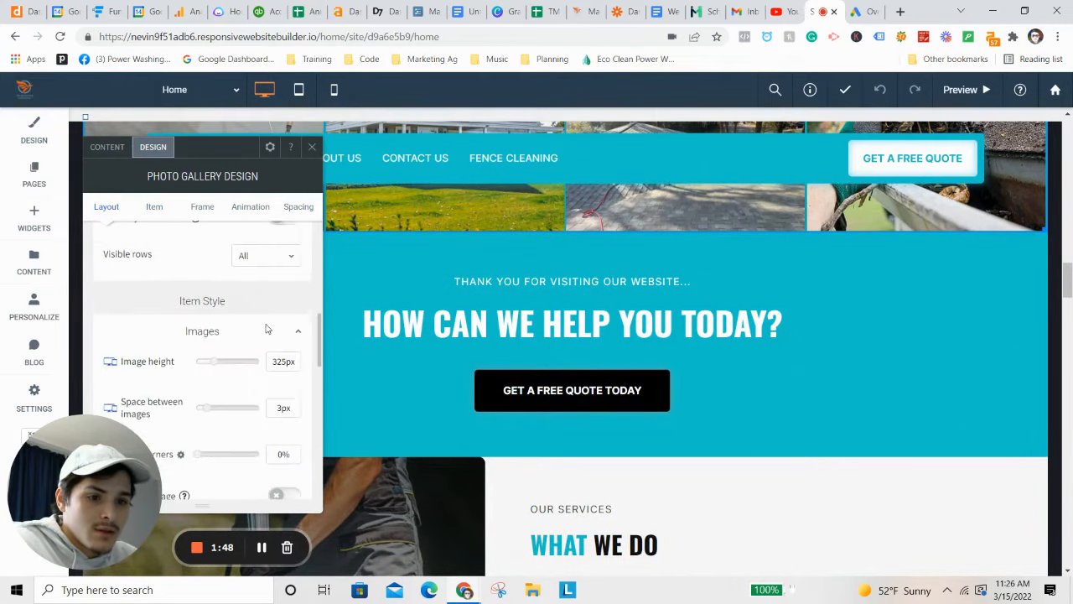
click(267, 330)
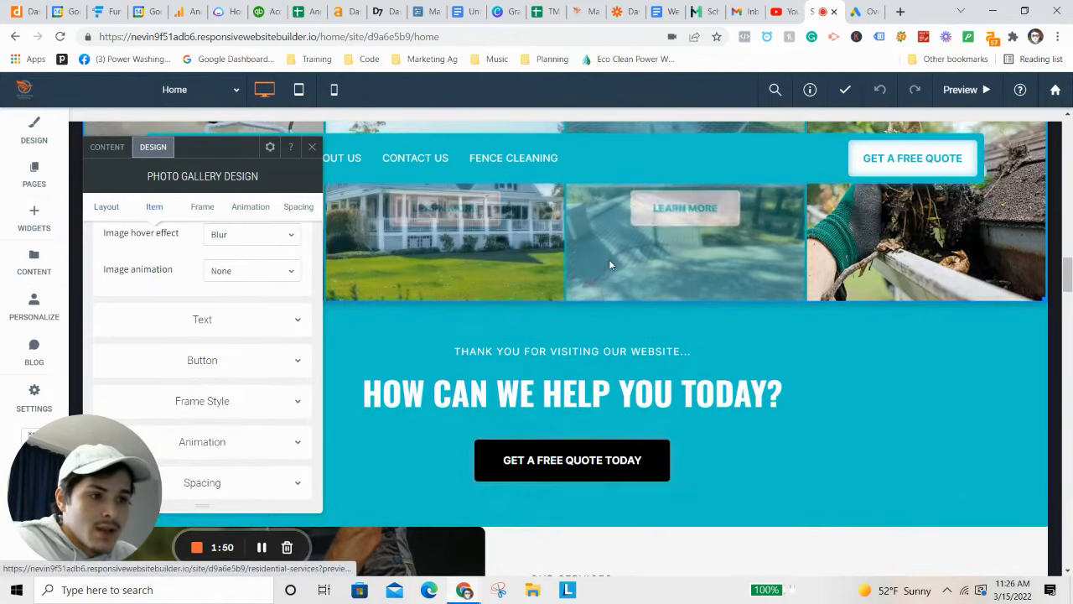
scroll(235, 324, up, 1)
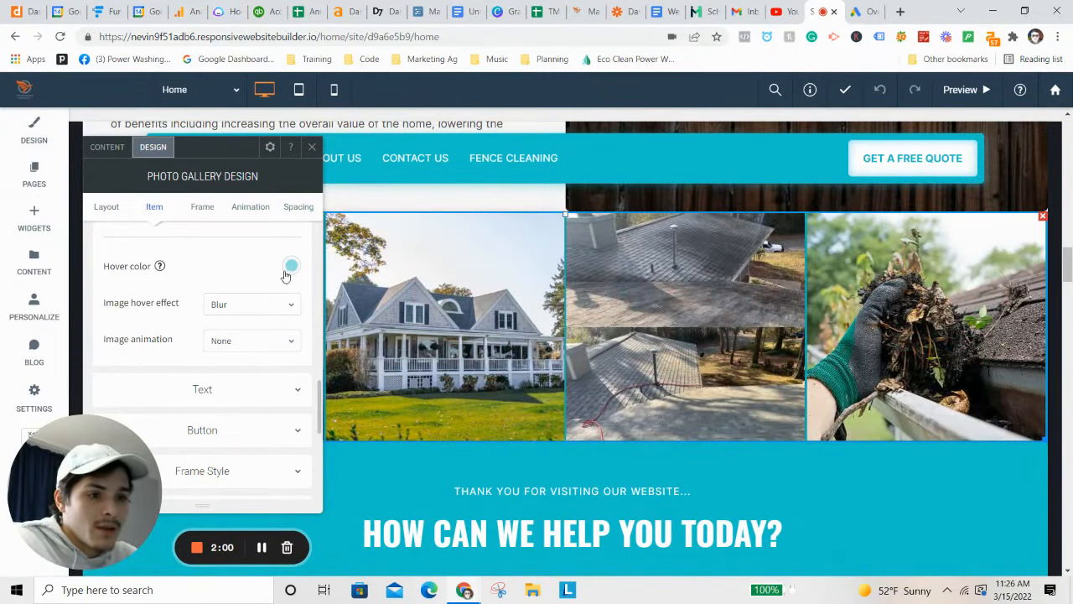
Reorder the services photo gallery so the pressure washing image comes last, after the gutter cleaning image
click(106, 206)
click(109, 148)
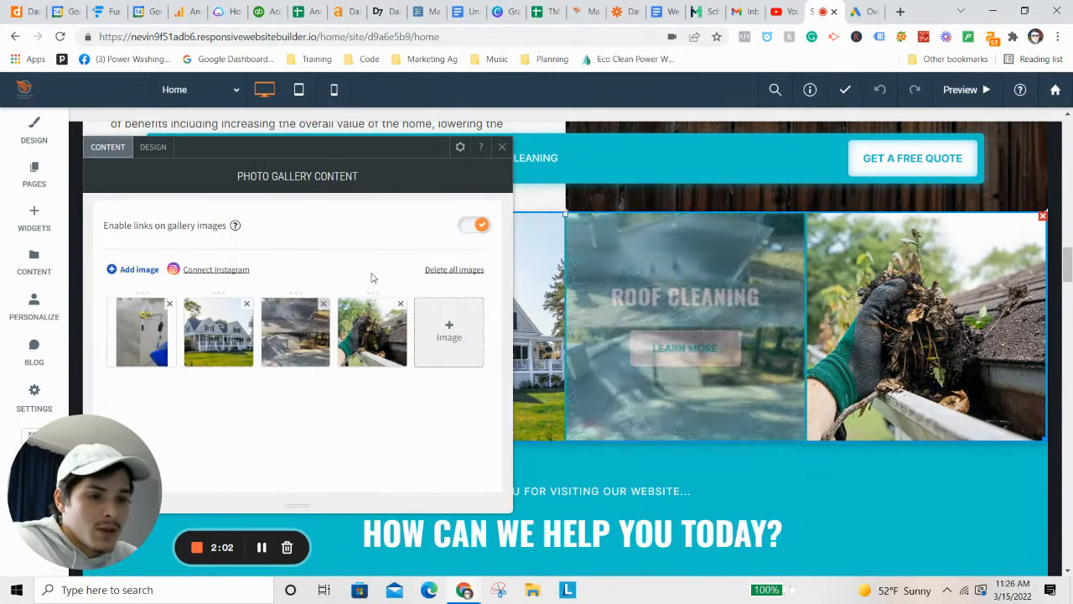
drag(179, 338, 363, 338)
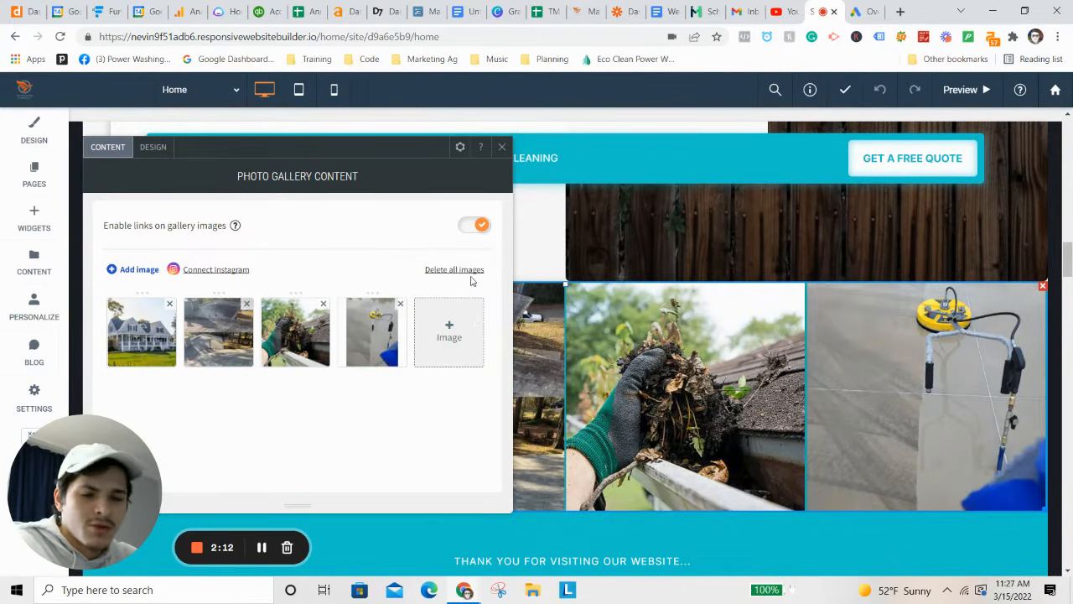
click(500, 149)
Inspect the background image settings of the House Washing card in the What We Do section
scroll(662, 331, down, 5)
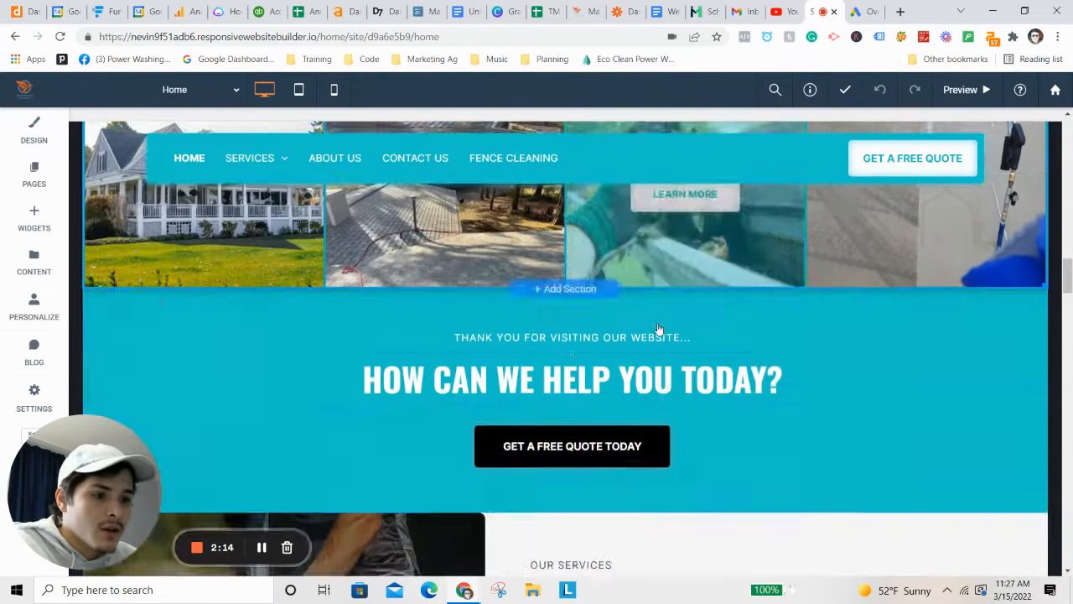
scroll(671, 335, down, 1)
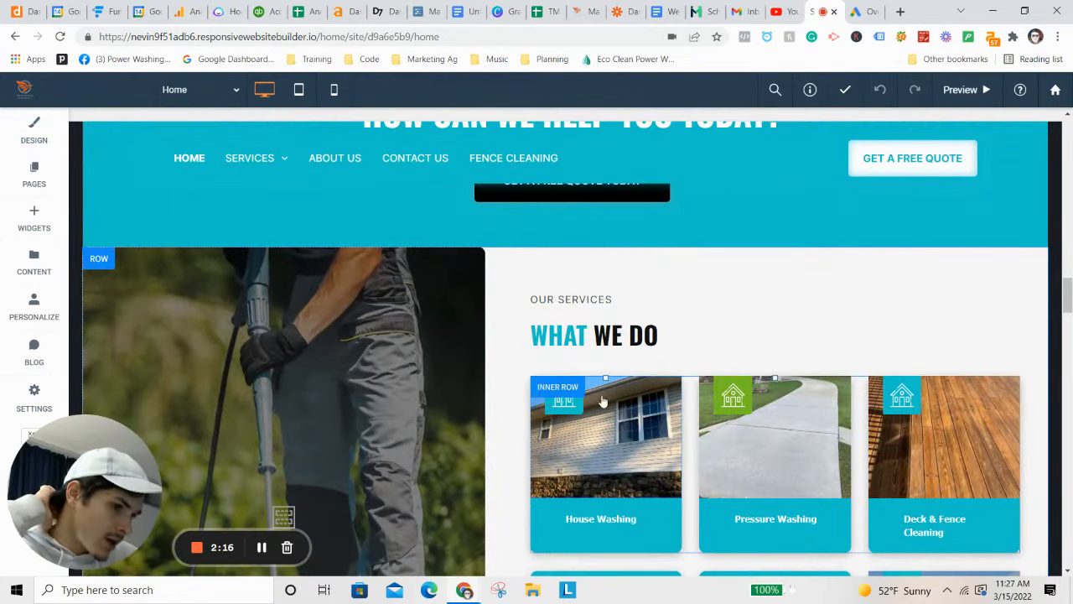
scroll(620, 402, down, 1)
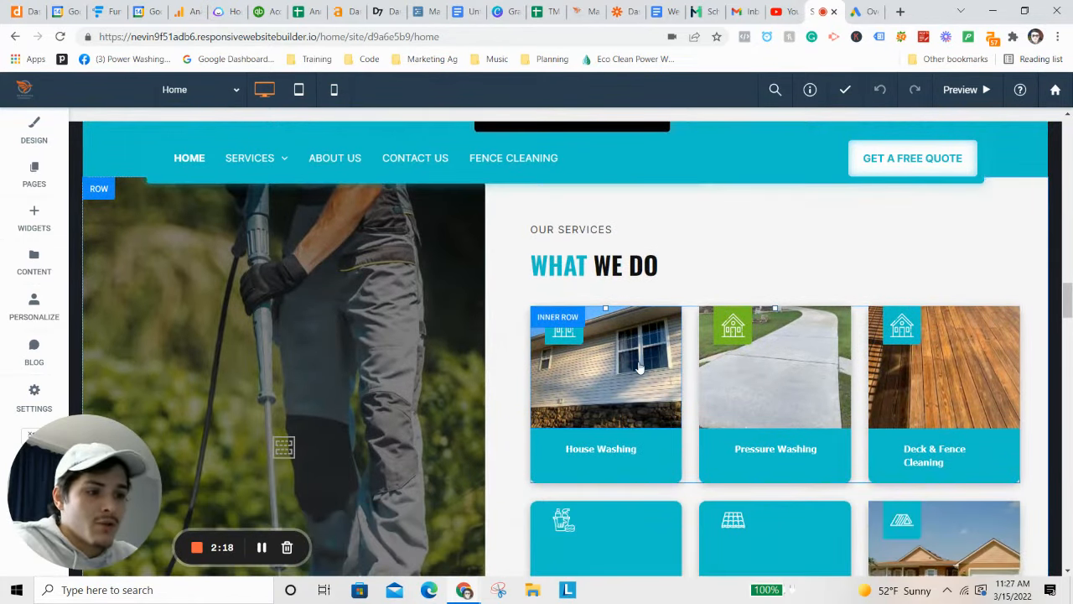
click(639, 368)
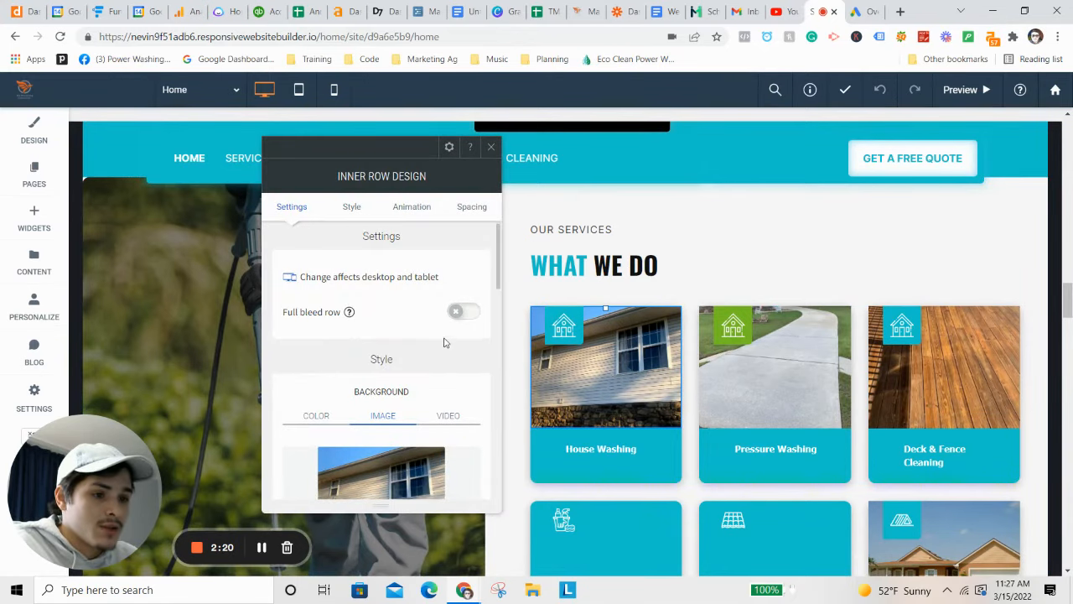
scroll(444, 342, down, 2)
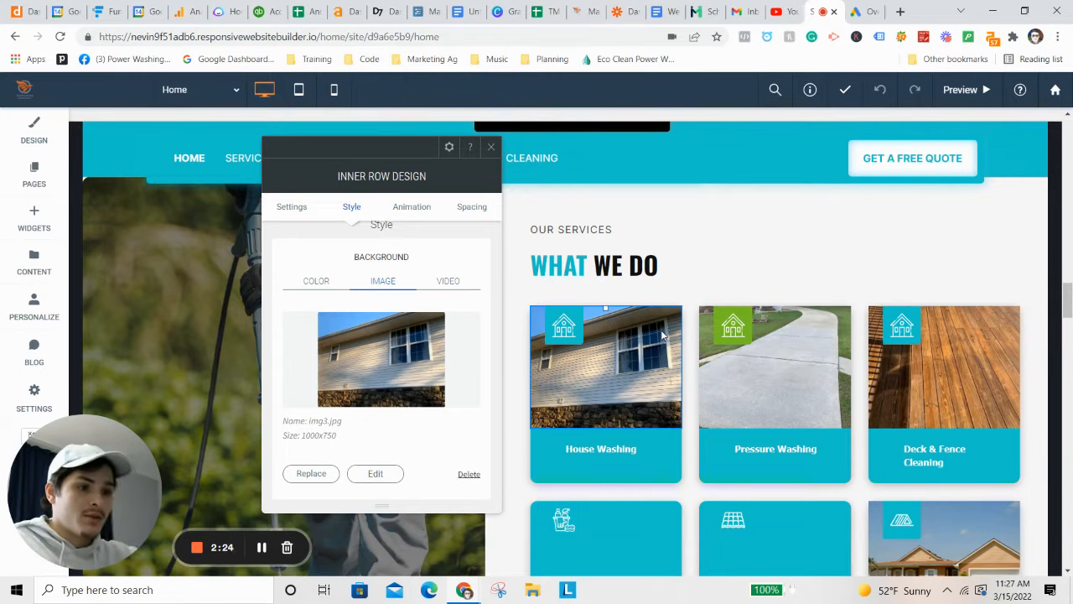
click(492, 147)
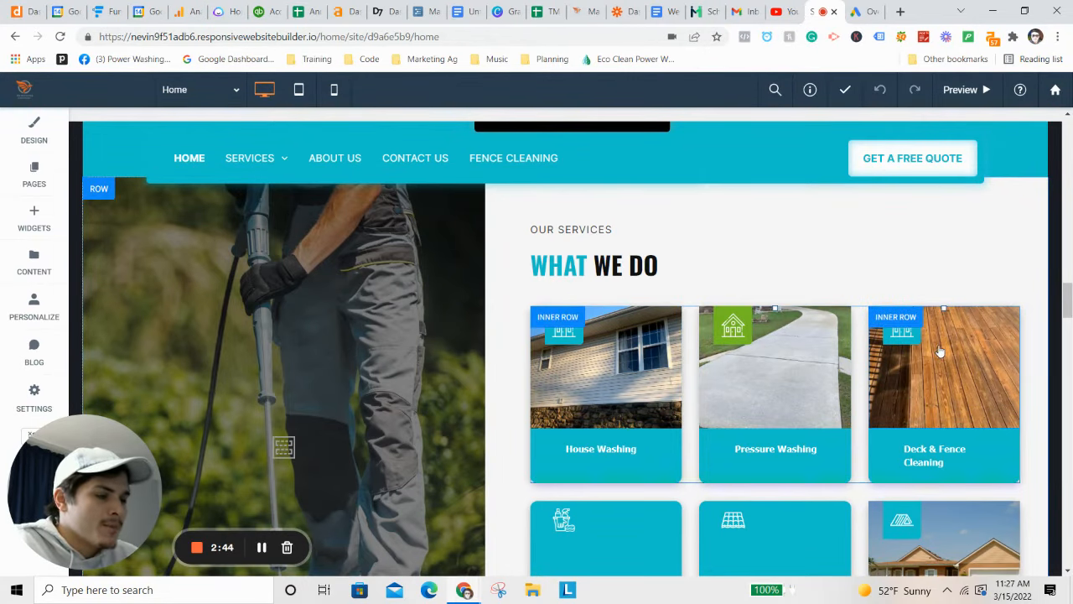
Replace the House Washing card's background image with the house siding photo from the site images
scroll(940, 352, down, 1)
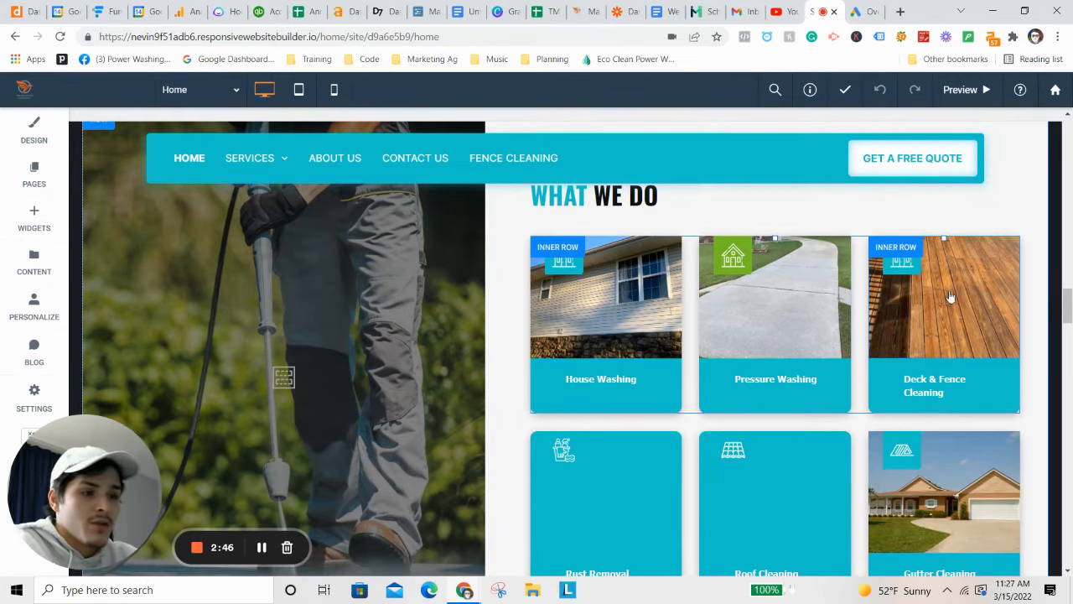
click(645, 289)
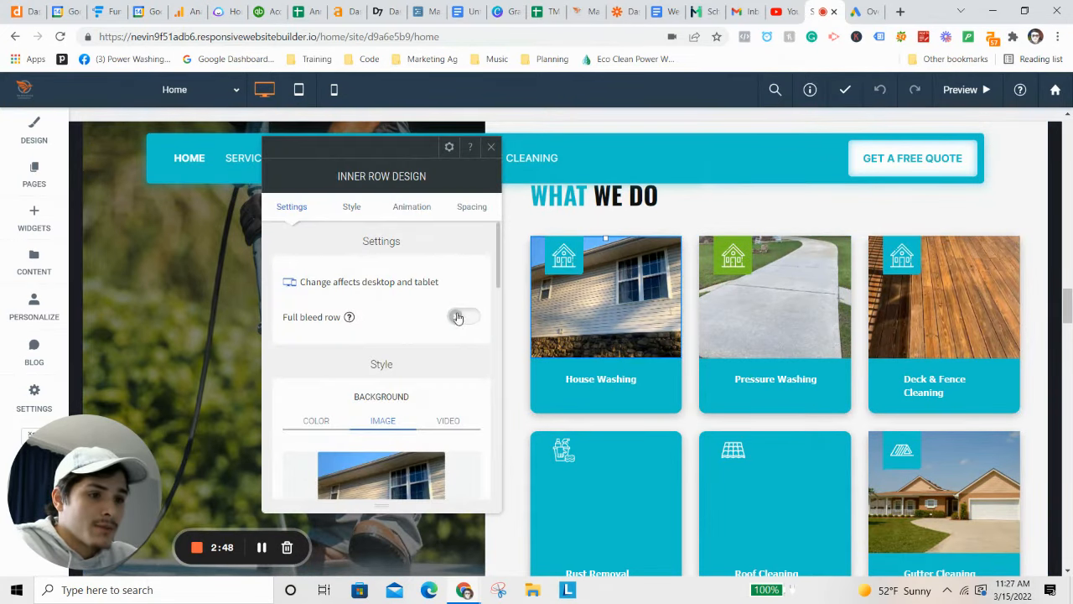
scroll(297, 437, down, 3)
click(313, 403)
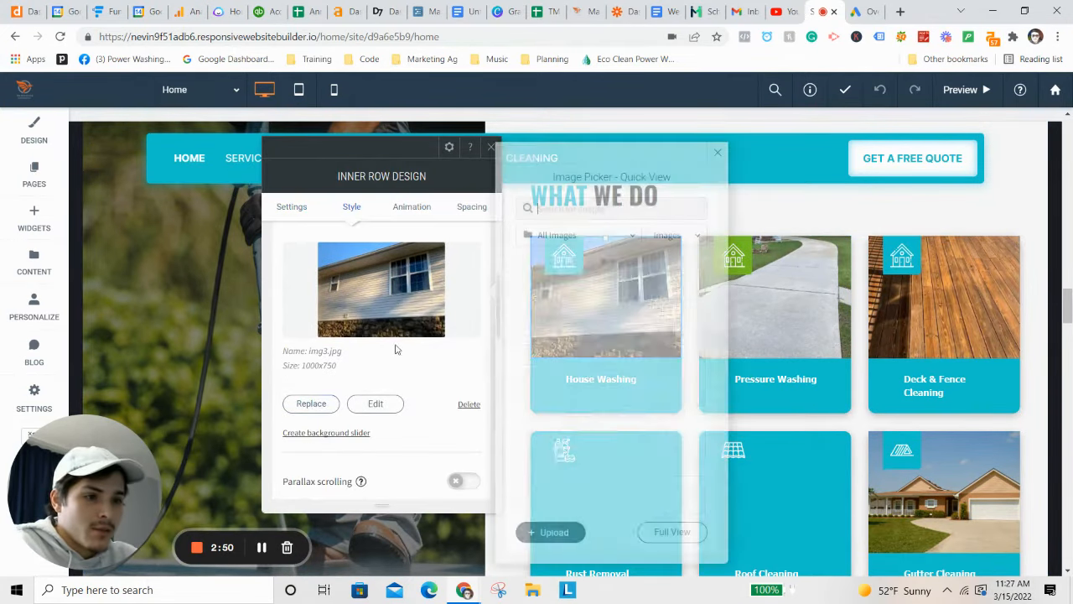
scroll(583, 394, down, 3)
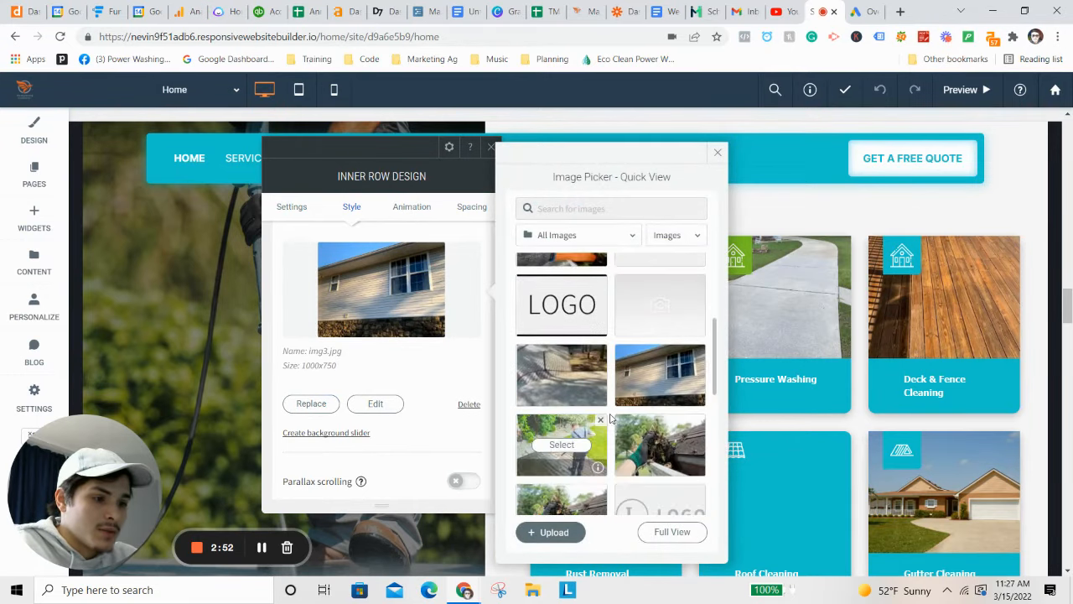
click(660, 374)
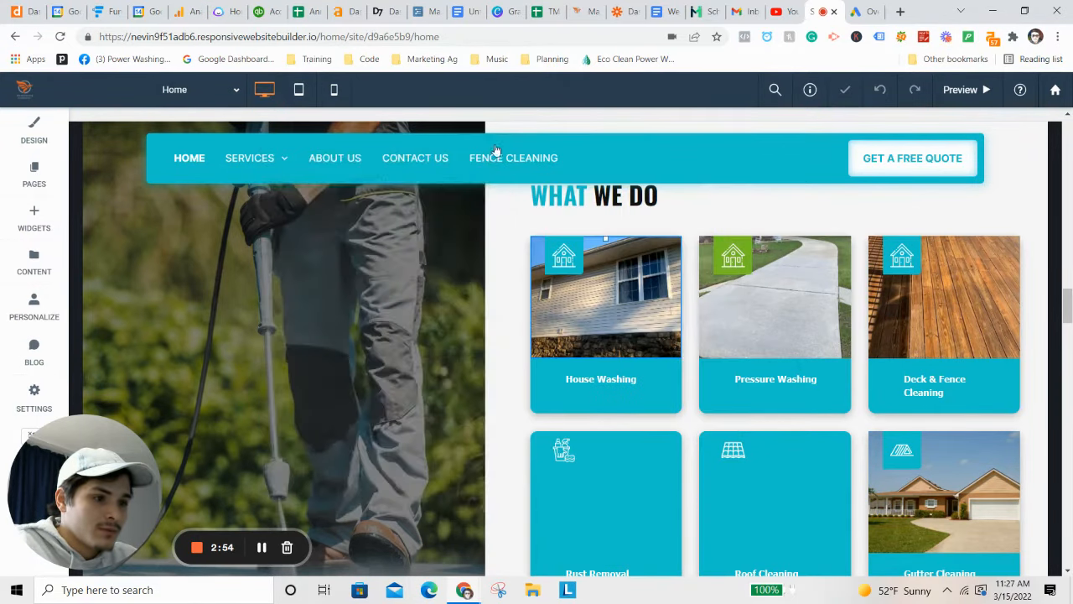
click(491, 147)
Review the home page from the service cards down to the before-and-after comparison images
scroll(654, 327, down, 1)
scroll(697, 259, down, 4)
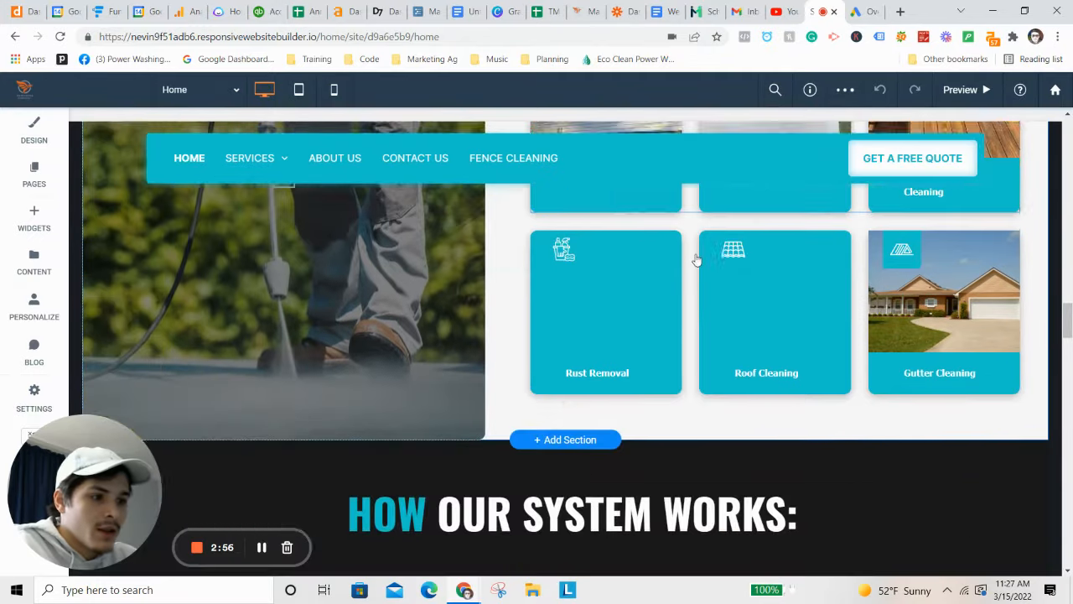
scroll(697, 259, down, 15)
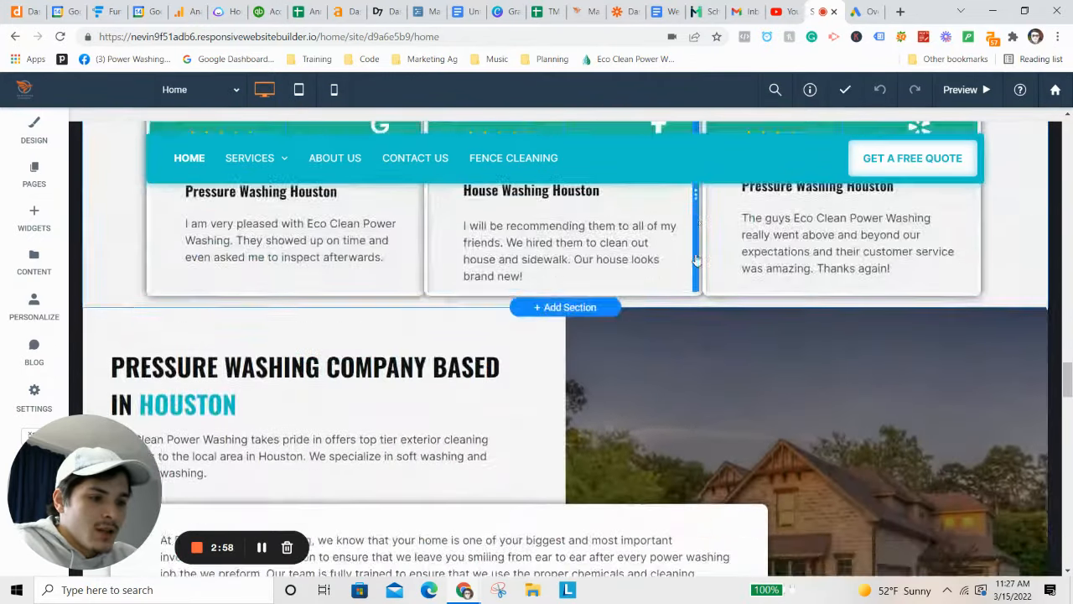
scroll(694, 263, down, 5)
scroll(694, 262, up, 10)
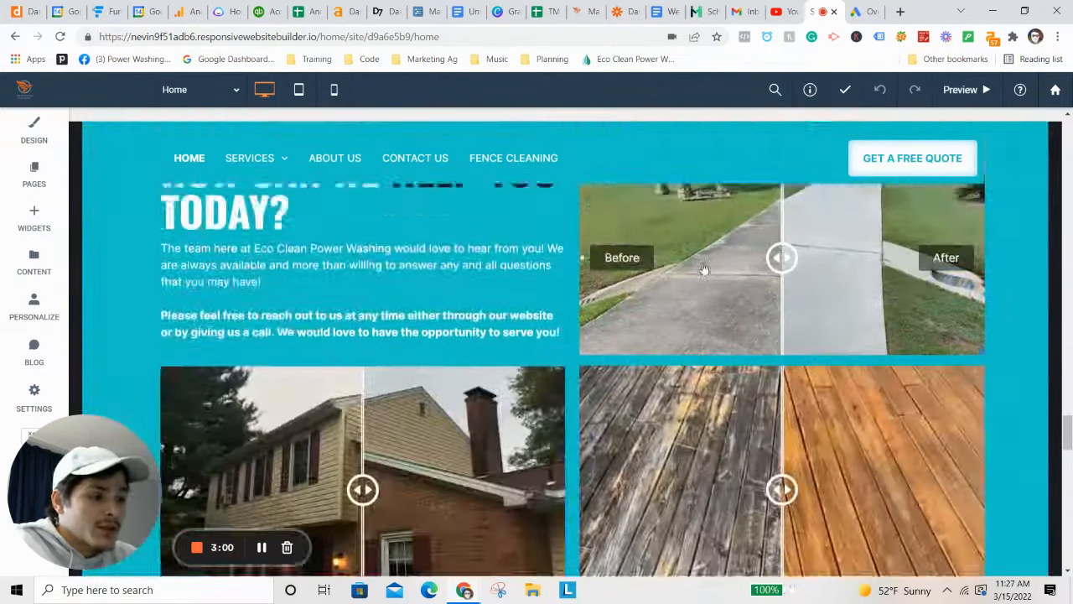
scroll(673, 300, down, 2)
click(673, 300)
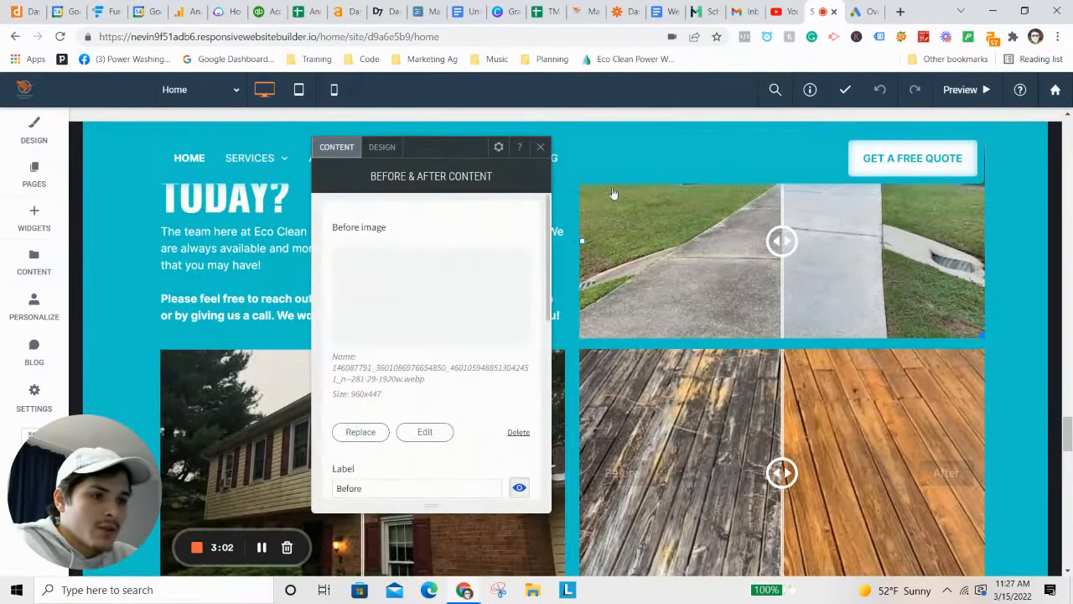
click(542, 148)
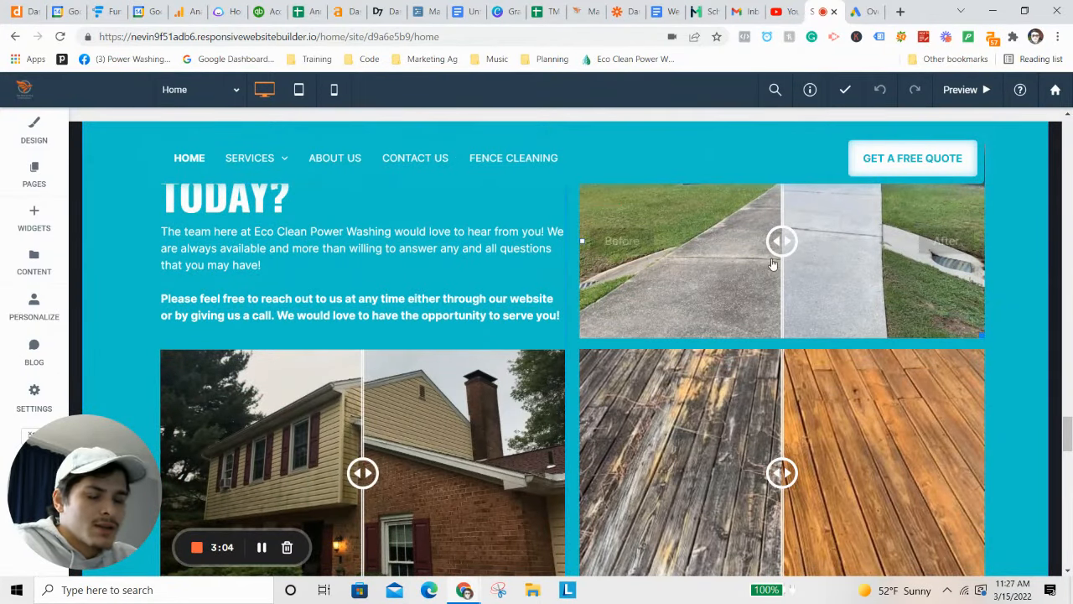
Inspect the driveway Before & After widget's content settings for both images and their labels
scroll(739, 323, up, 1)
click(704, 347)
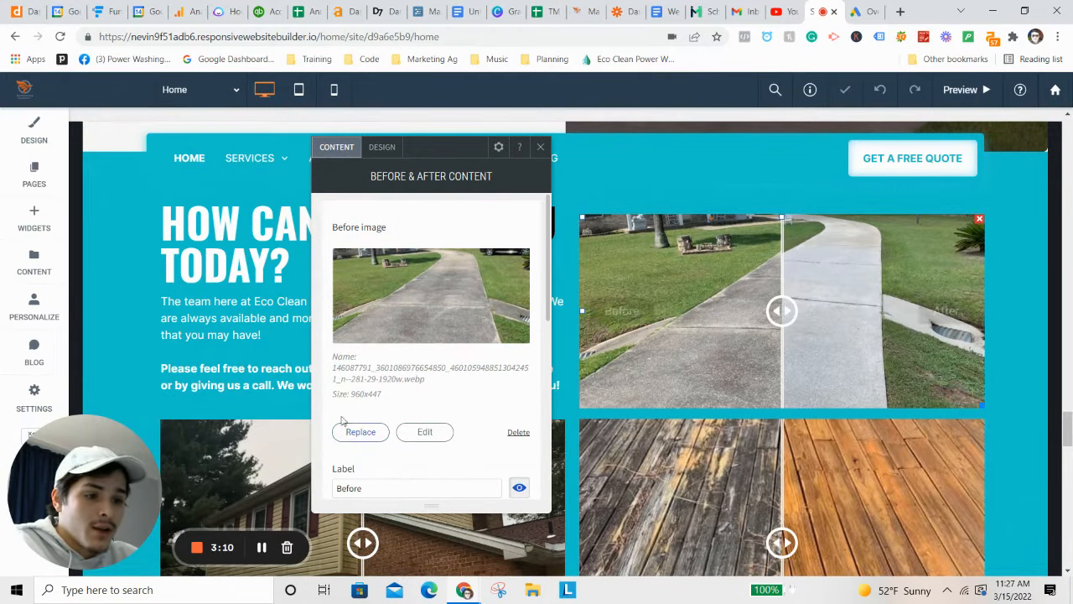
scroll(479, 318, down, 5)
scroll(479, 342, down, 2)
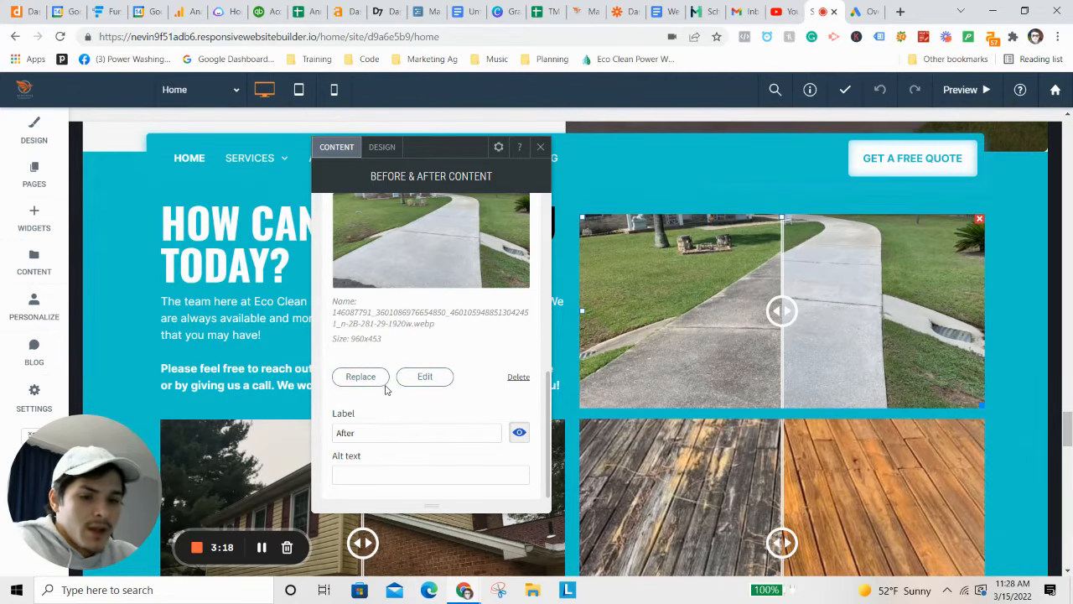
click(540, 148)
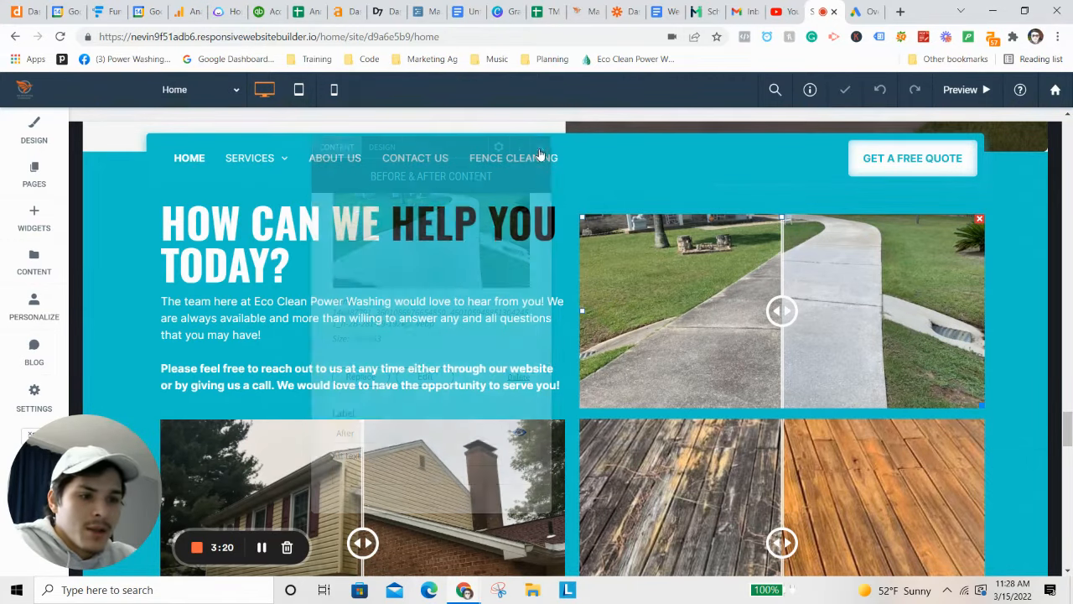
Compare the before and after photos of the house by moving its comparison divider toward the After side
scroll(1028, 420, down, 3)
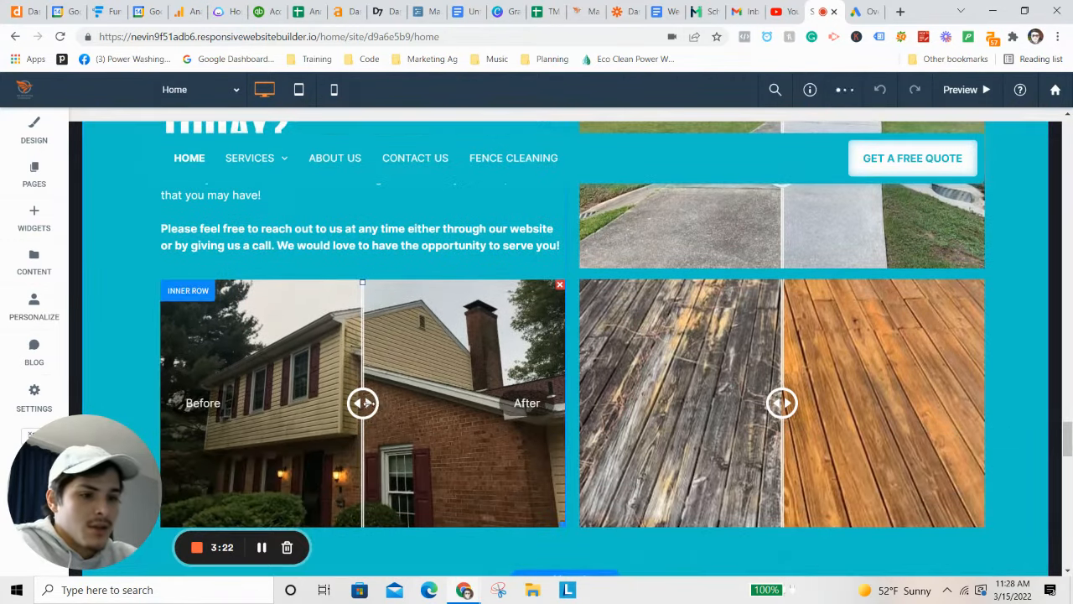
drag(121, 445, 520, 406)
scroll(453, 360, up, 4)
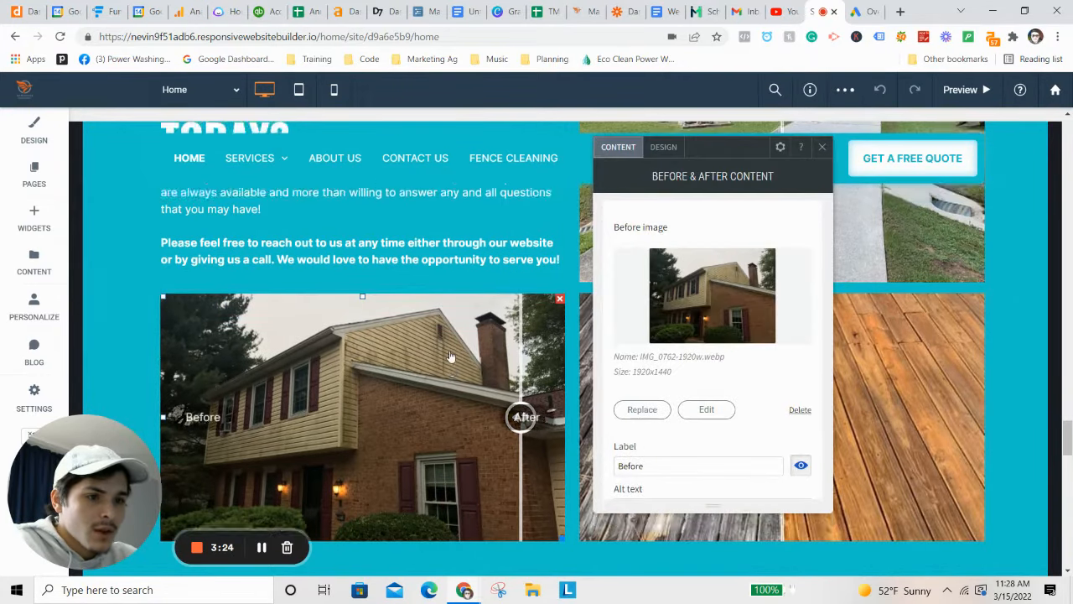
click(823, 148)
Find the Image widget by searching for "image" and place it in the empty column beside the New Paragraph text
scroll(674, 311, down, 8)
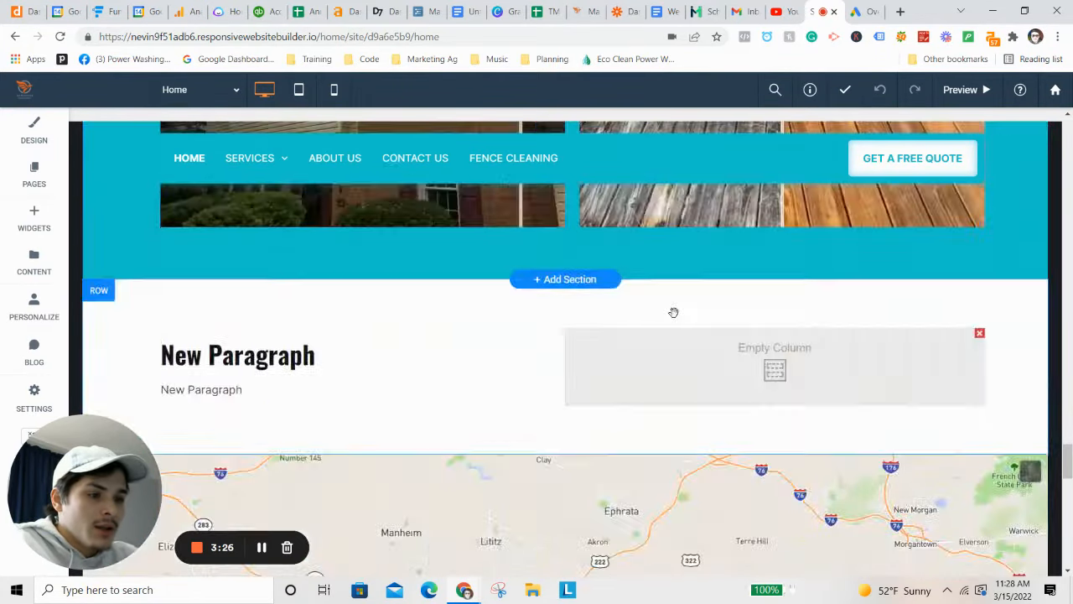
scroll(421, 347, up, 3)
scroll(420, 347, up, 3)
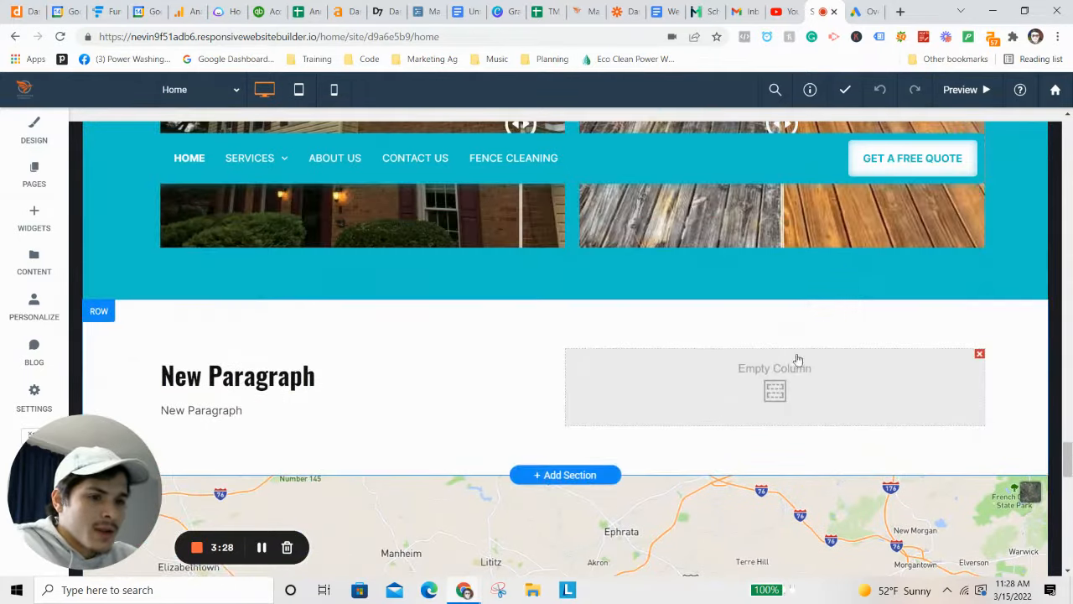
click(33, 218)
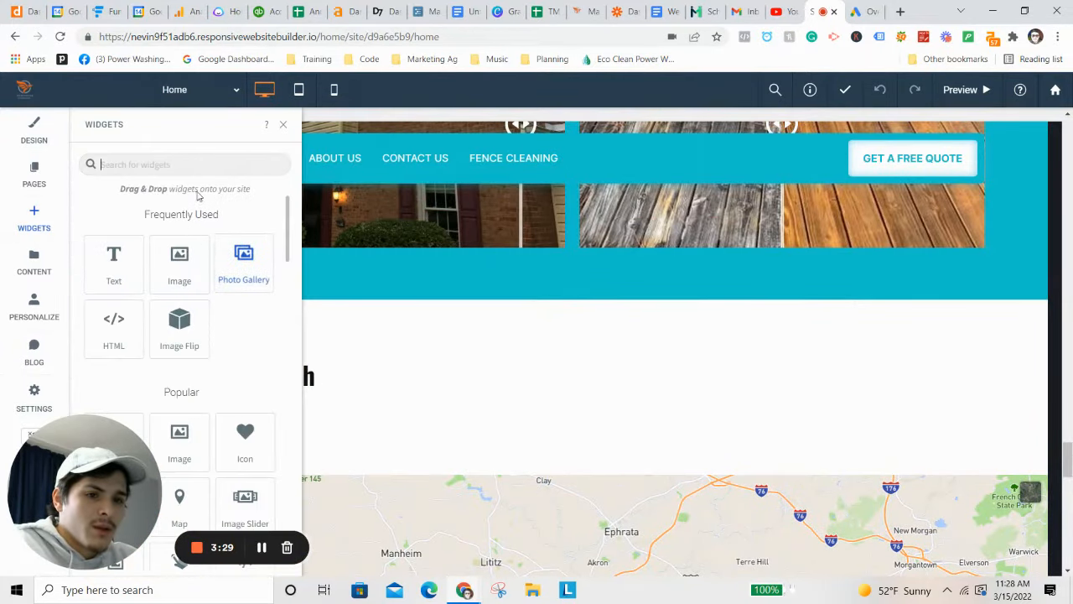
text(image)
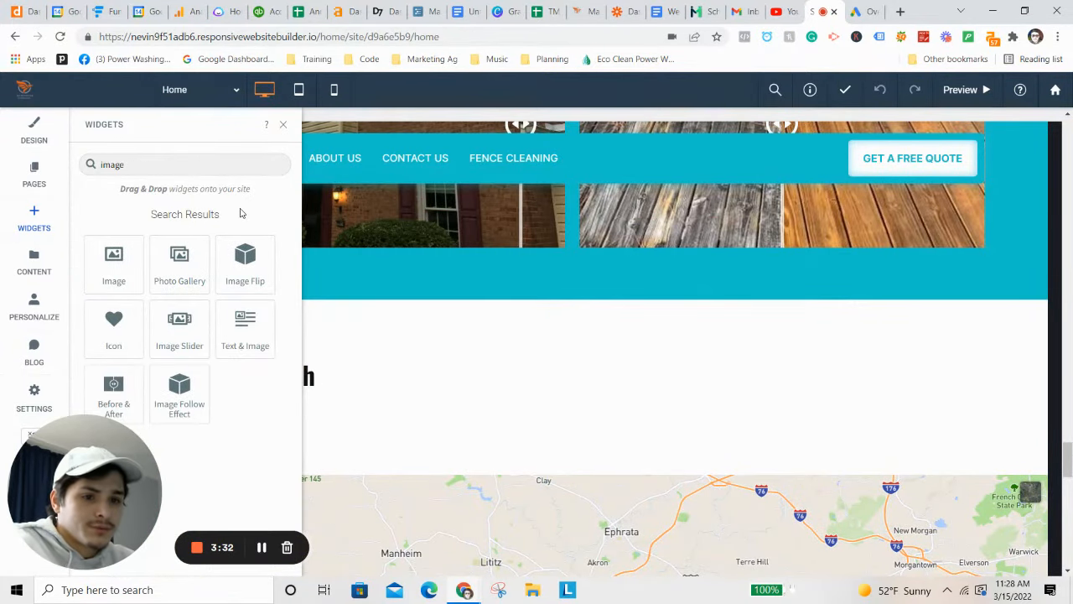
drag(126, 277, 810, 361)
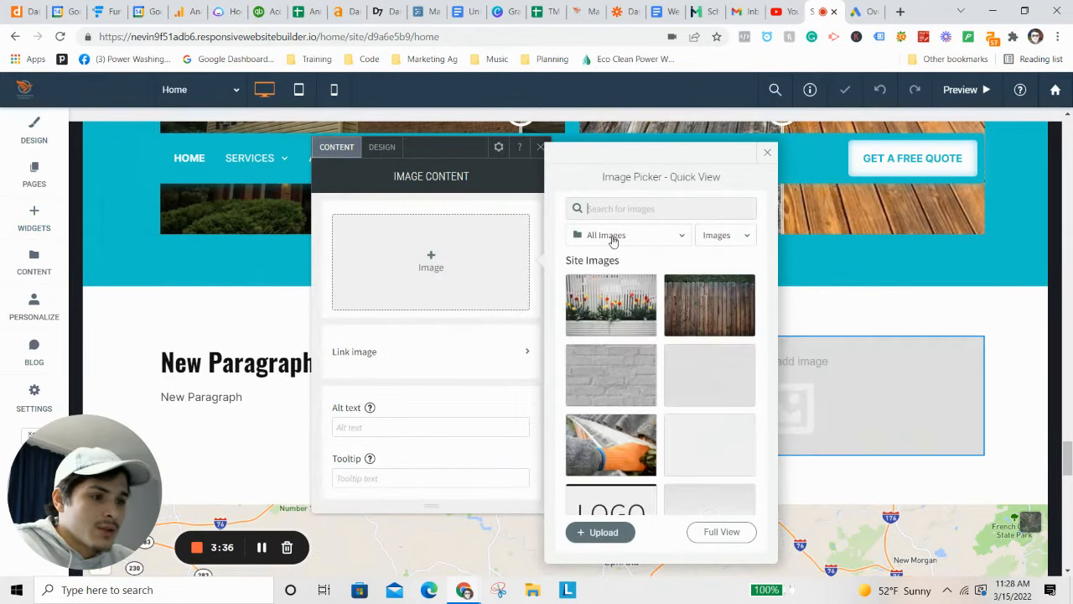
Fill the new image widget with the site photo of the stone house with the lawn and driveway
scroll(721, 323, down, 5)
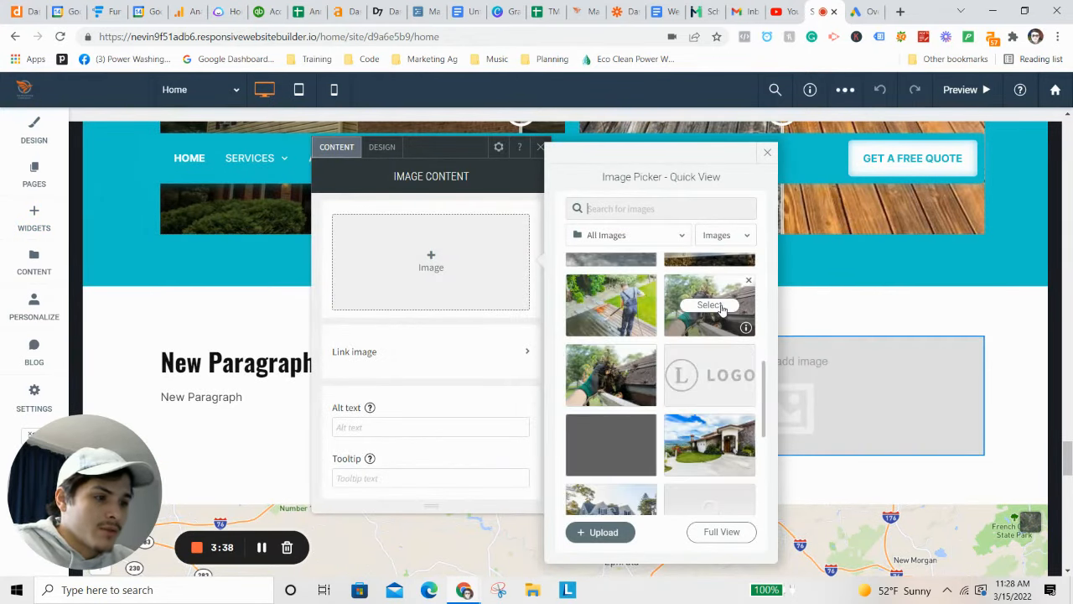
click(710, 445)
click(540, 147)
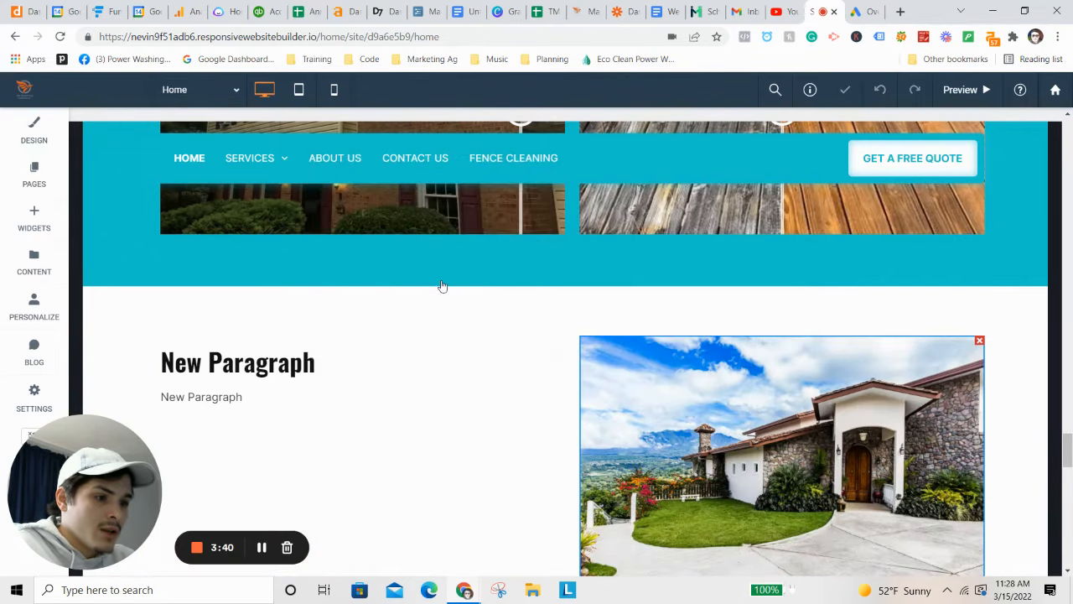
Give the stone house image a 3 px border and turn on its shadow
scroll(476, 511, down, 2)
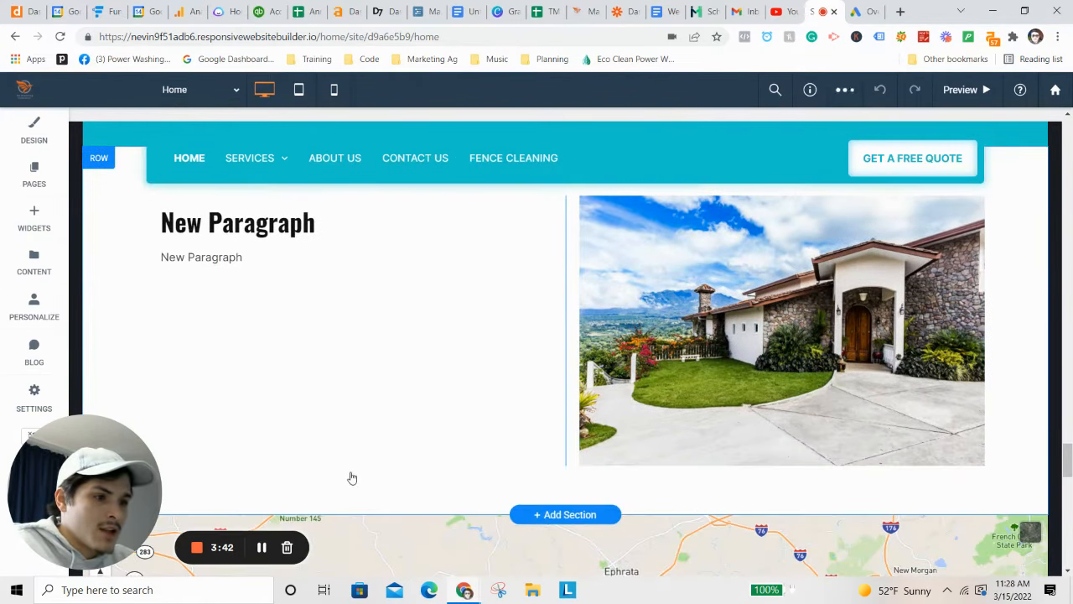
scroll(384, 495, up, 1)
scroll(381, 503, down, 1)
scroll(461, 478, up, 1)
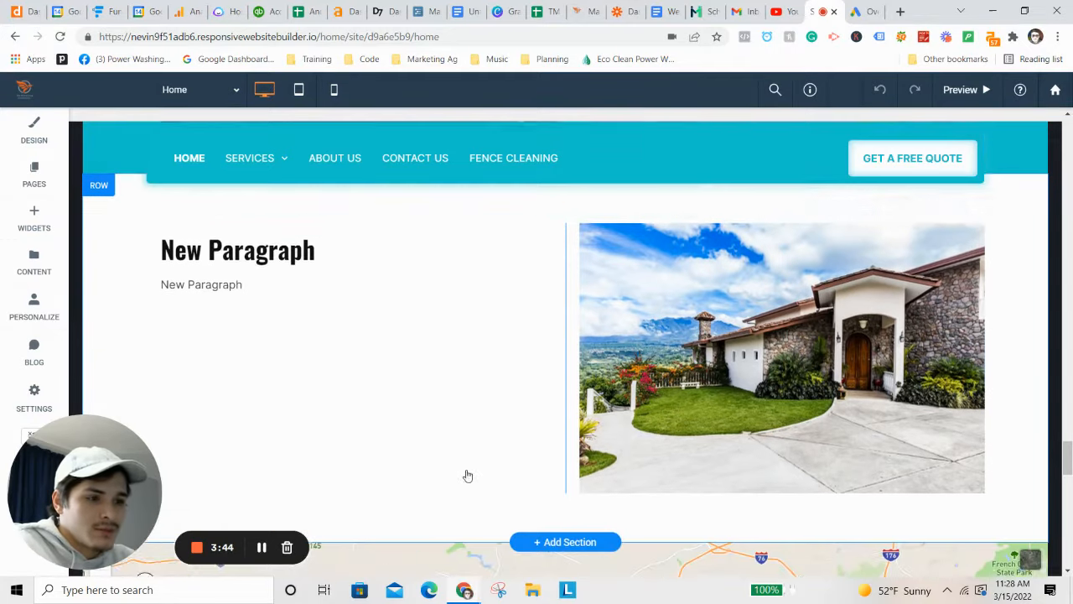
scroll(468, 475, up, 1)
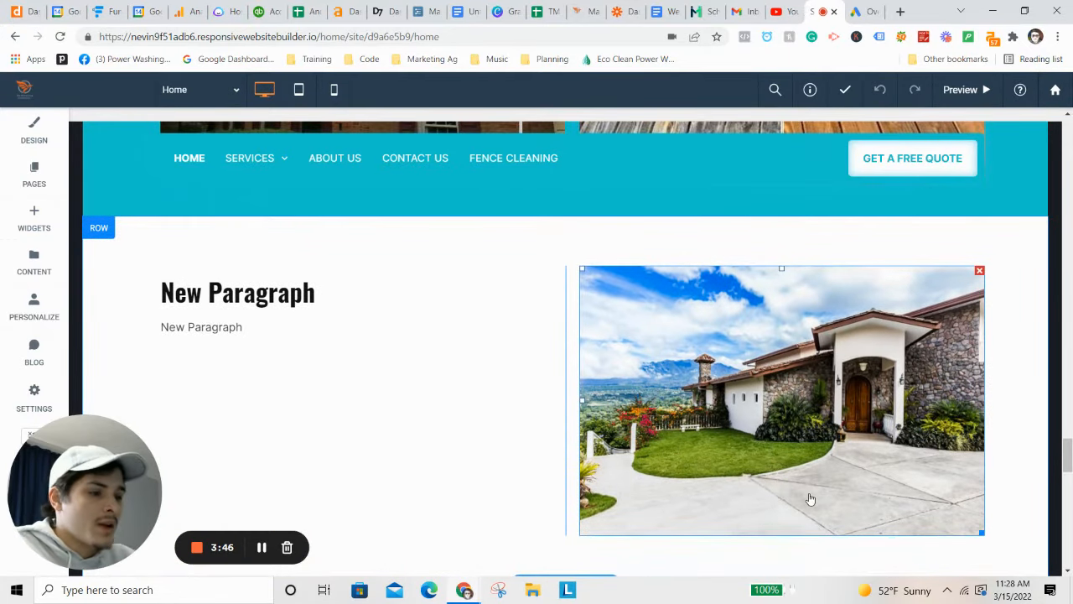
click(795, 475)
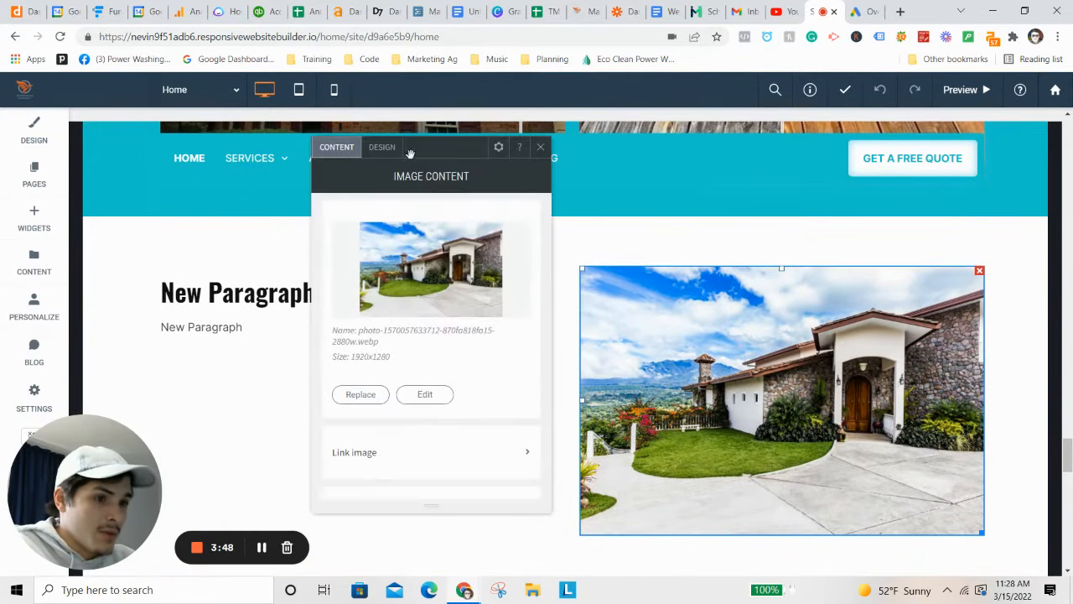
click(379, 147)
scroll(431, 243, down, 5)
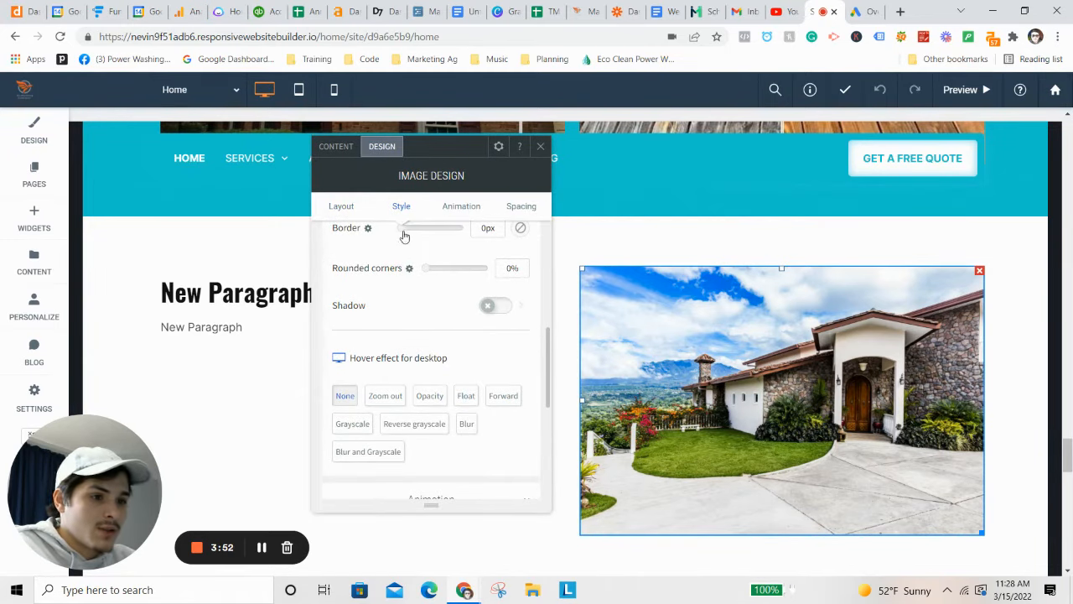
drag(410, 236, 412, 235)
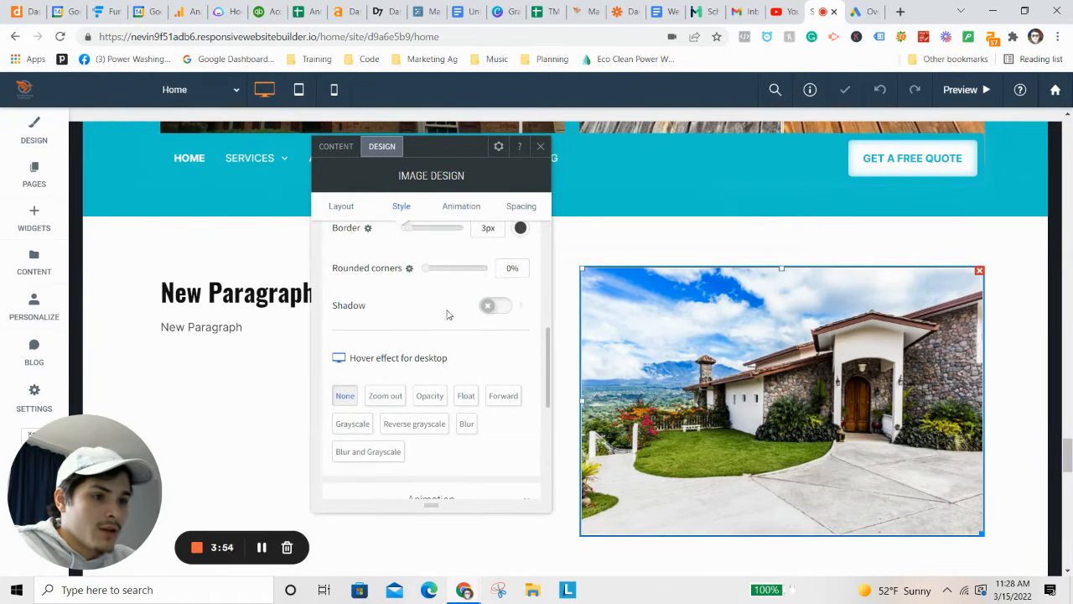
click(492, 306)
Set the stone house image's desktop hover effect to Zoom out and its border color to white
click(386, 395)
click(521, 228)
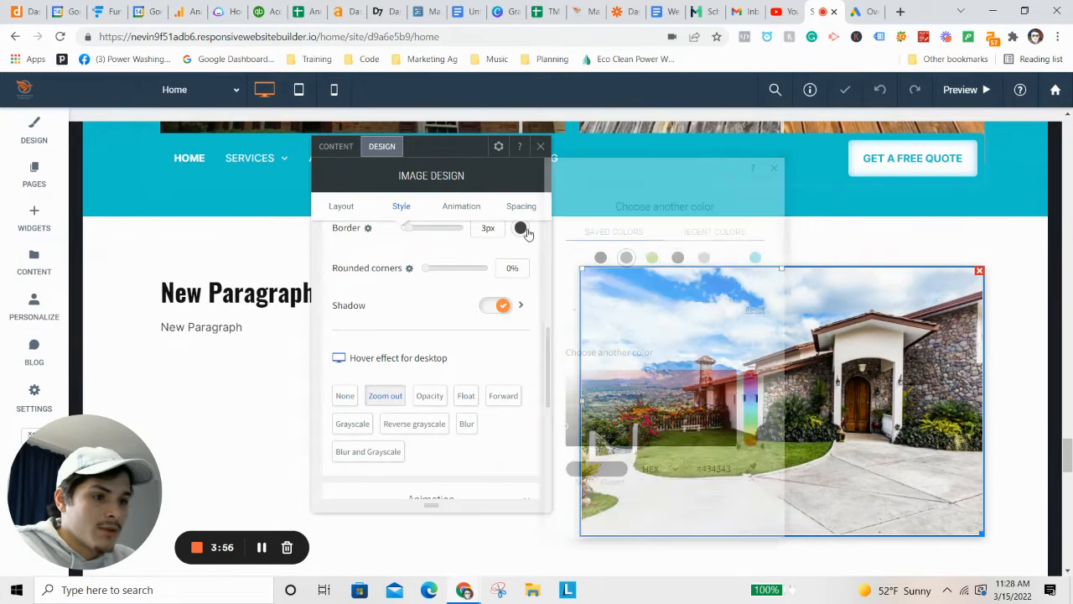
click(573, 259)
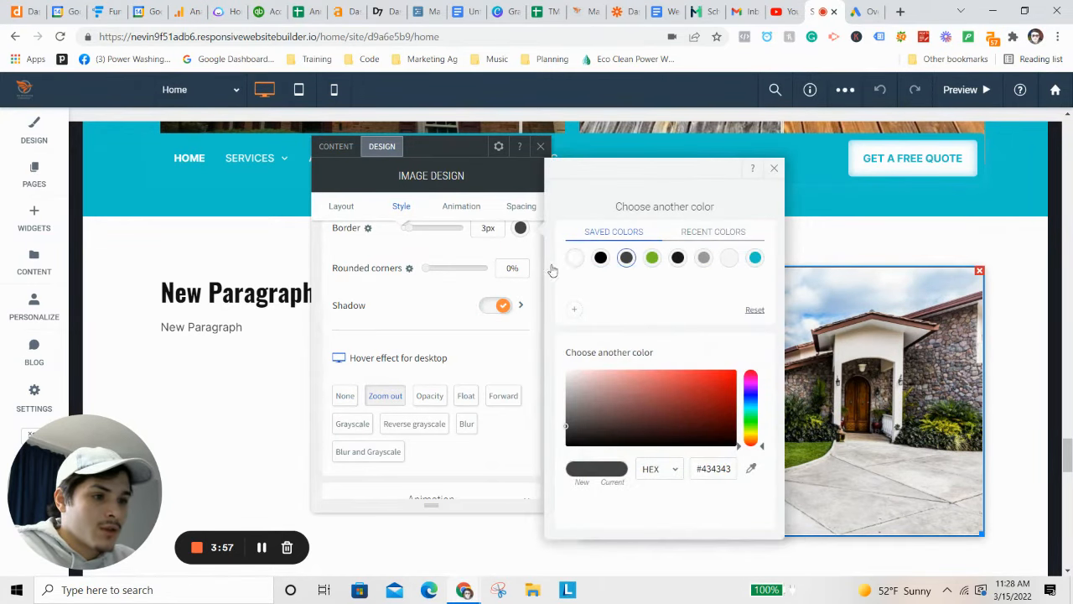
Set the stone house image's rounded corners to 1% and close its design settings
click(428, 269)
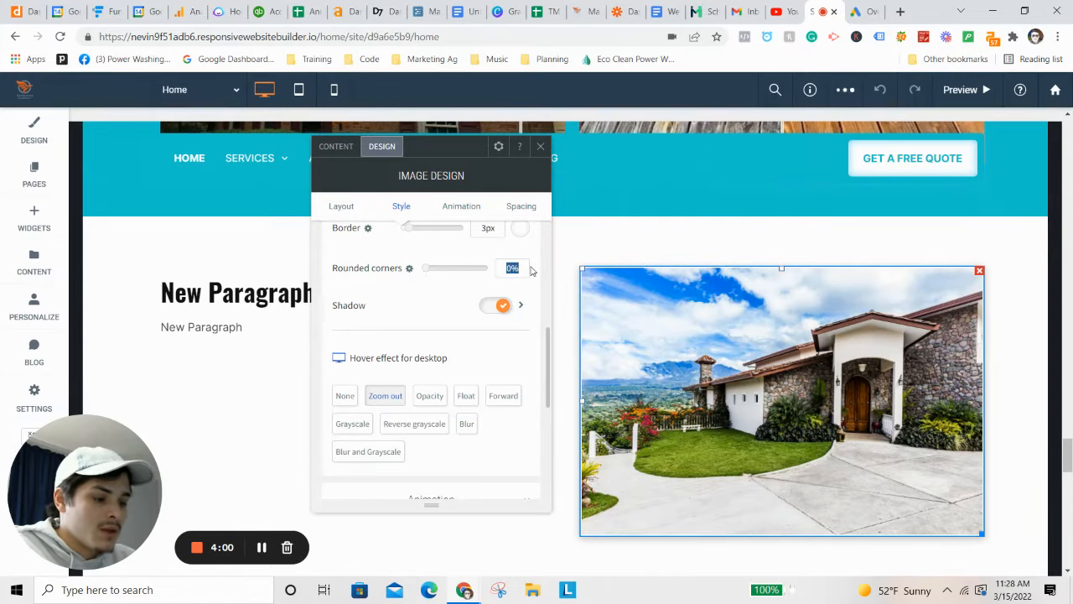
key(BackSpace)
key(Num_Lock)
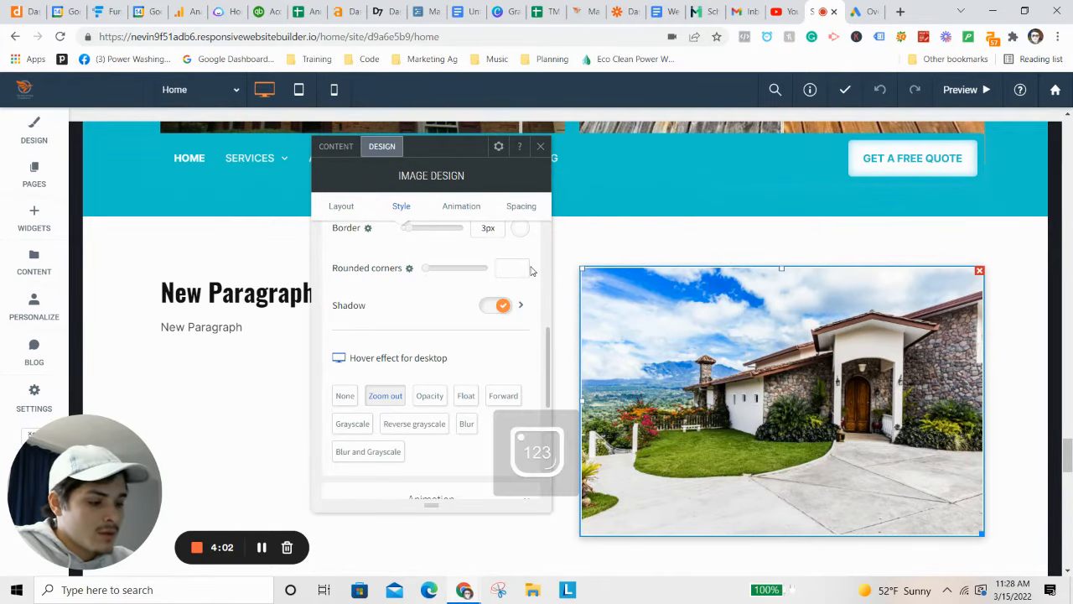
click(439, 302)
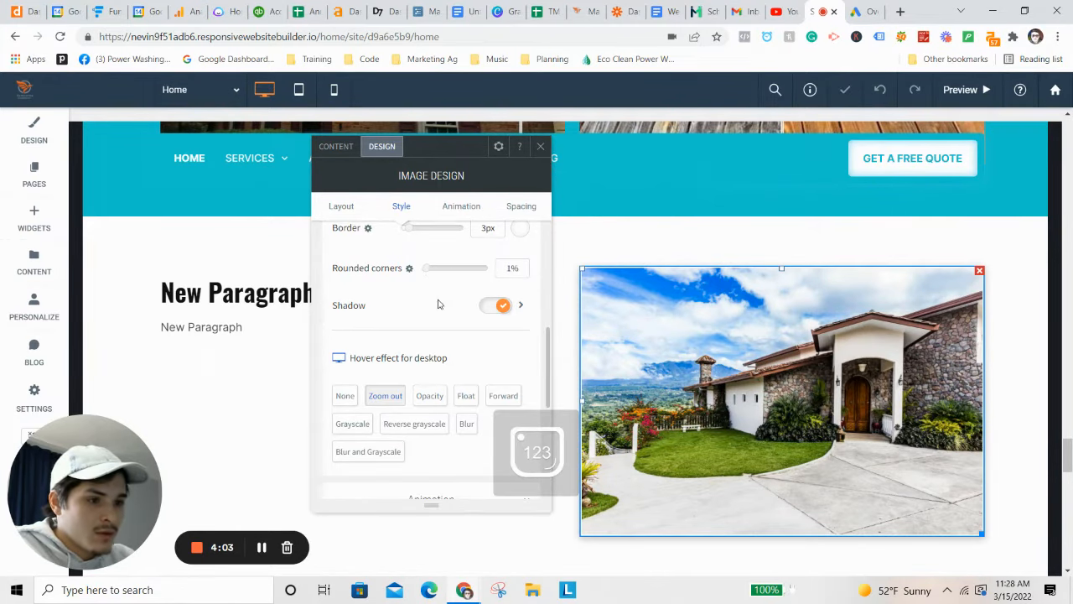
click(542, 147)
scroll(1071, 255, down, 1)
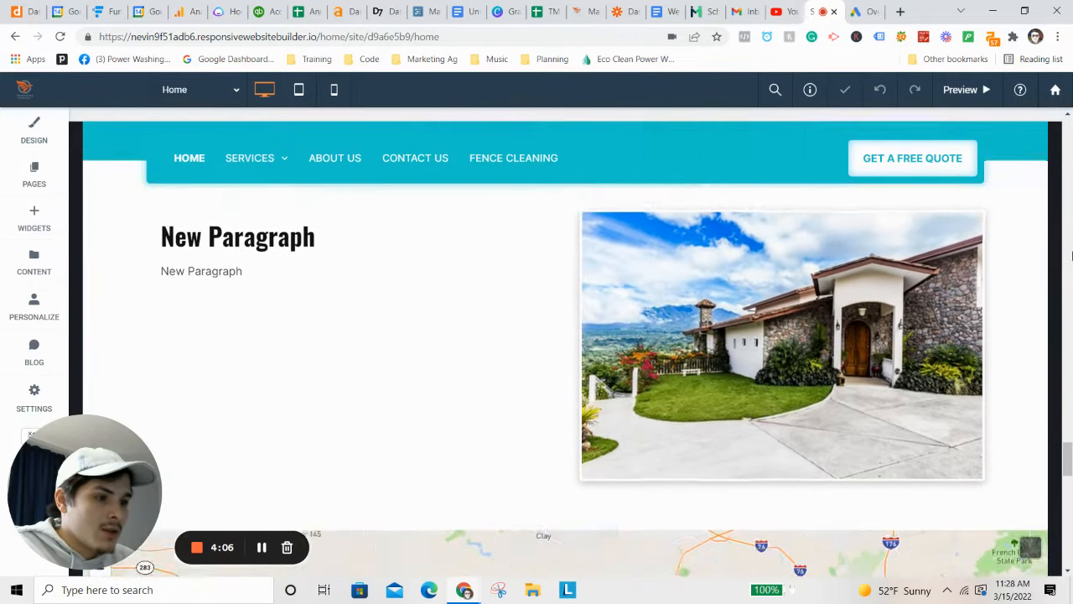
scroll(456, 361, up, 1)
right_click(472, 364)
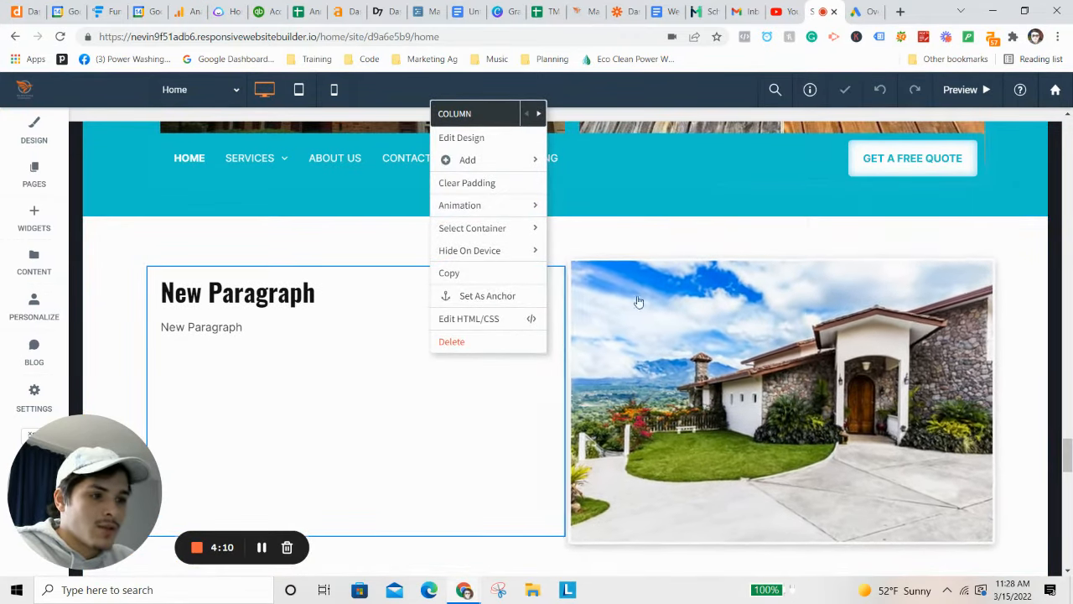
click(629, 235)
scroll(1038, 355, down, 3)
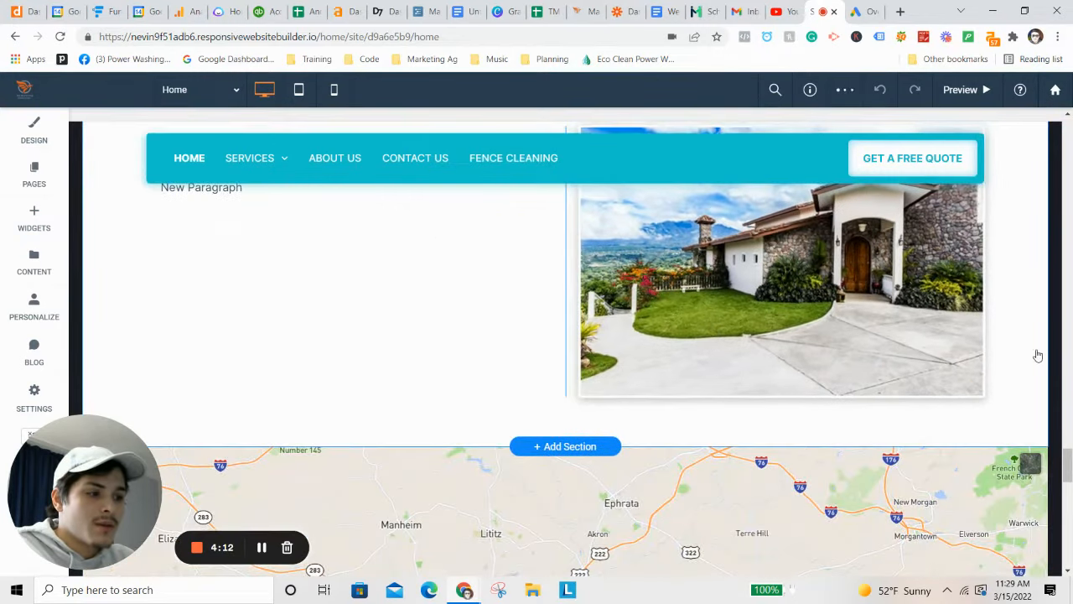
scroll(1038, 355, up, 3)
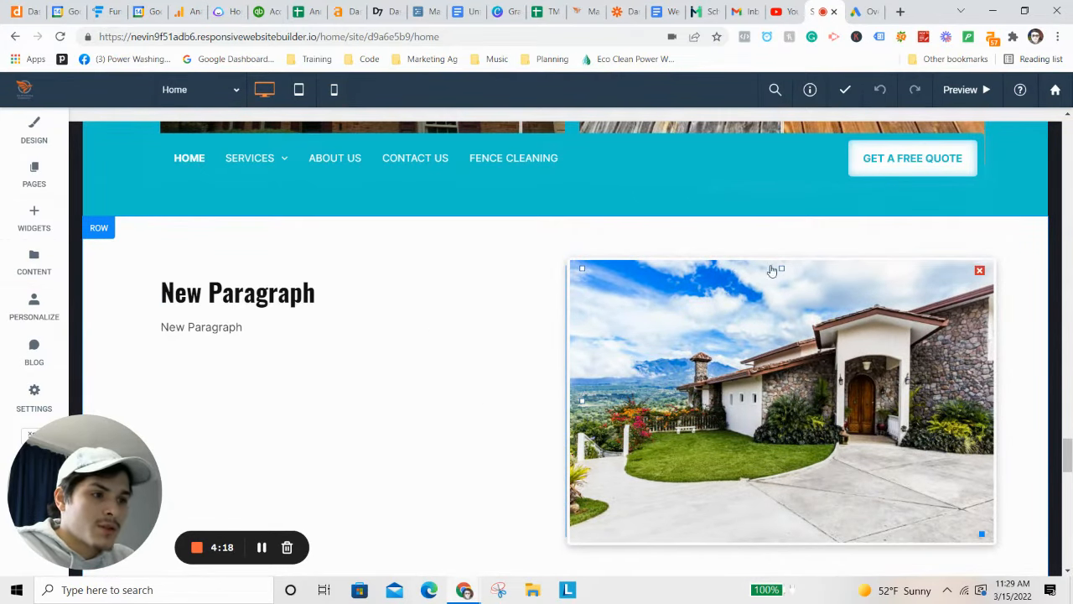
Try placing the stone house image in its own row below the paragraph, and move it back into its column
drag(852, 361, 808, 367)
scroll(626, 394, up, 1)
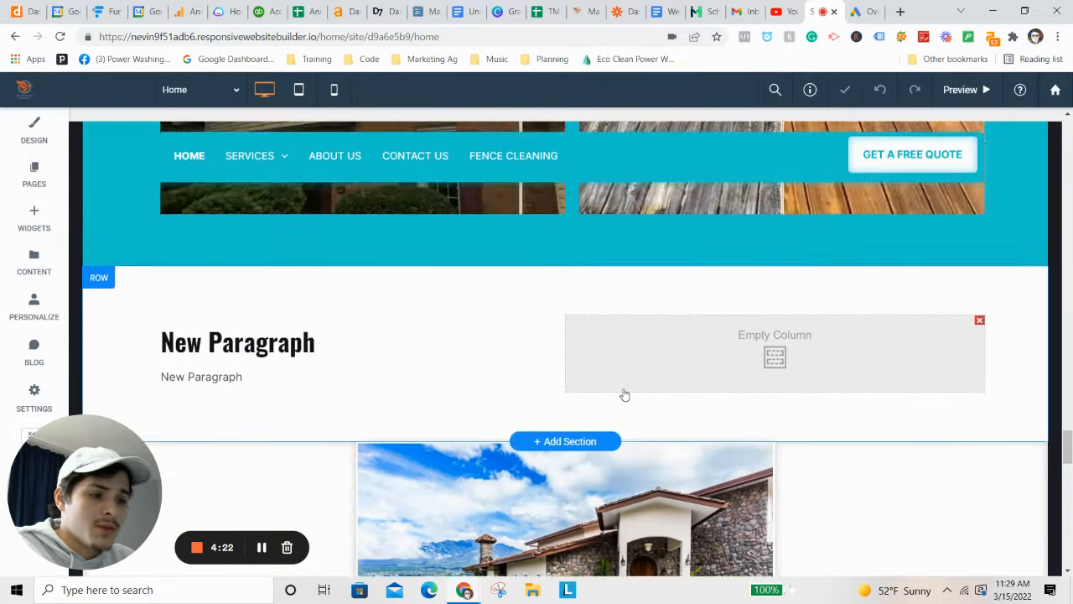
scroll(622, 388, down, 3)
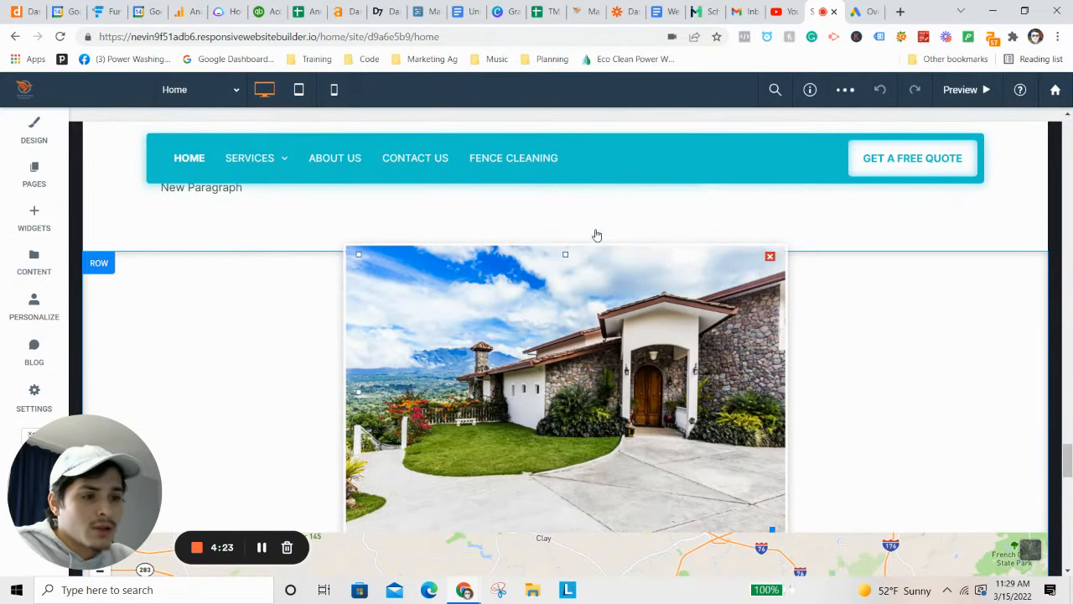
scroll(596, 235, down, 10)
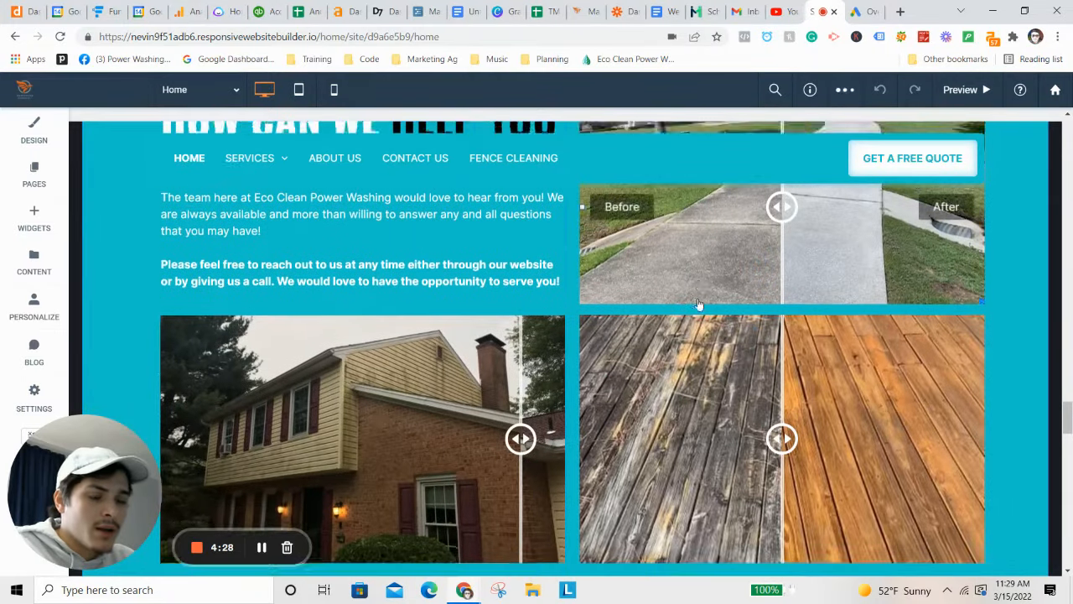
scroll(699, 304, down, 5)
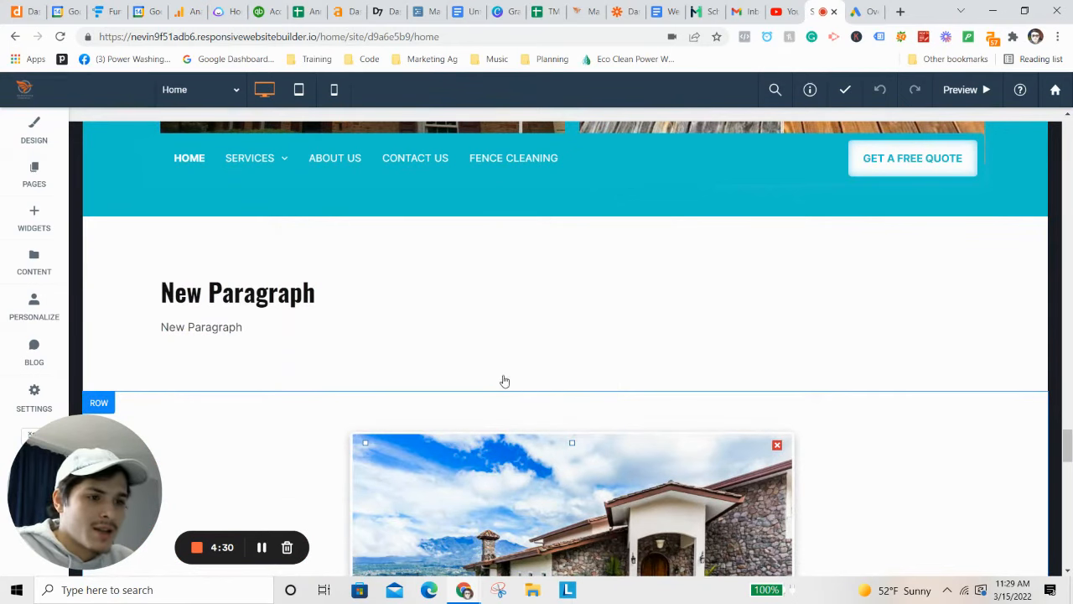
mouse_move(740, 304)
mouse_down()
mouse_move(743, 283)
mouse_move(726, 395)
mouse_move(742, 317)
mouse_up()
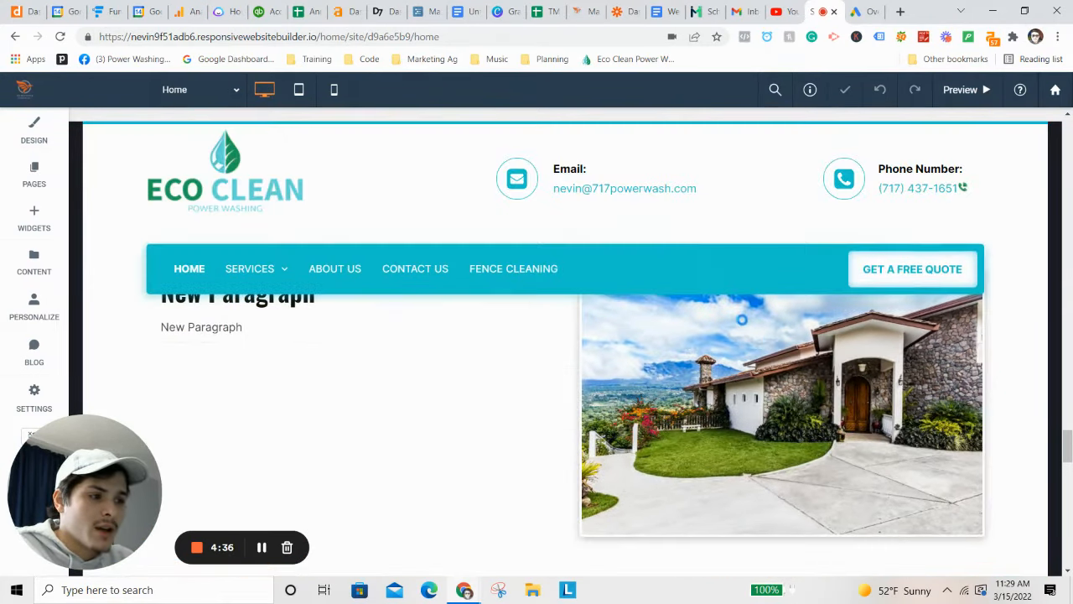
Review the stone house image's content settings for link, alt text, tooltip and caption, and close them
scroll(635, 355, up, 2)
scroll(635, 355, down, 3)
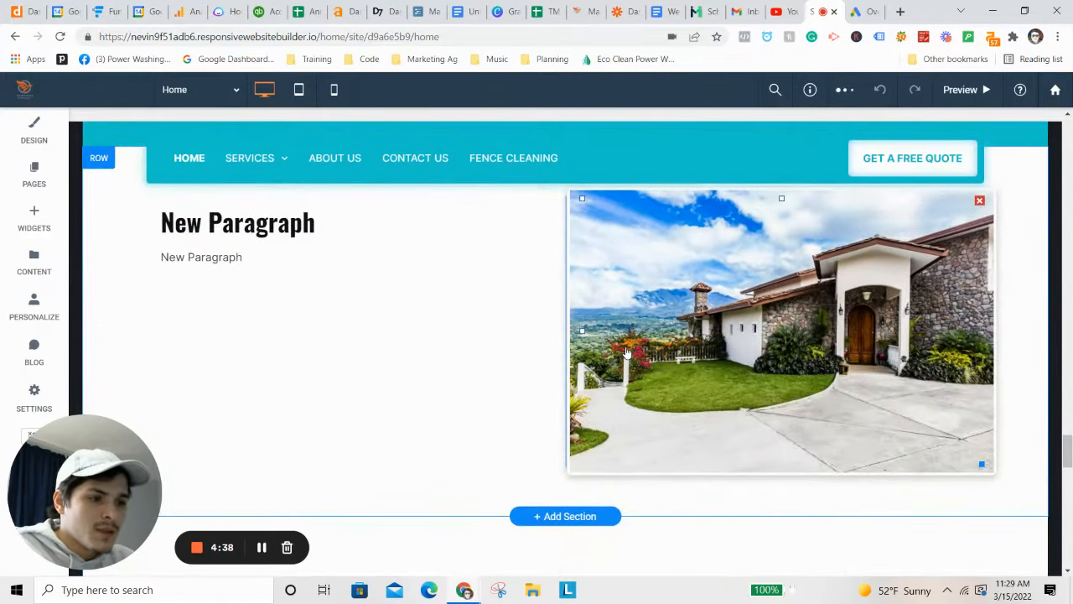
click(629, 353)
scroll(377, 339, down, 2)
scroll(376, 339, down, 1)
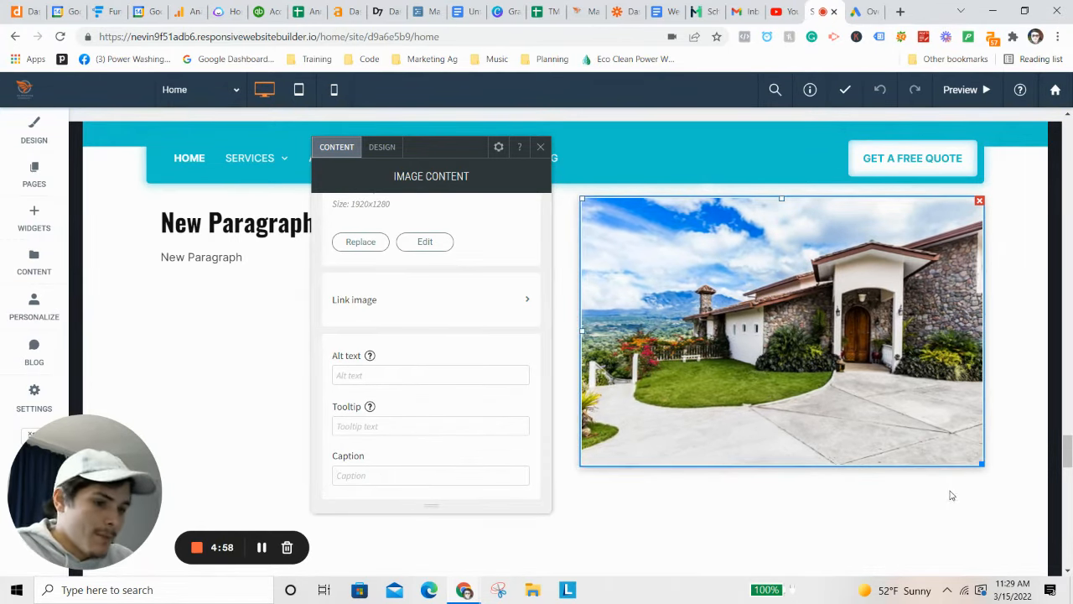
click(541, 147)
Delete the stone house image and put an Image Flip widget in its place beside the paragraph
scroll(772, 314, up, 2)
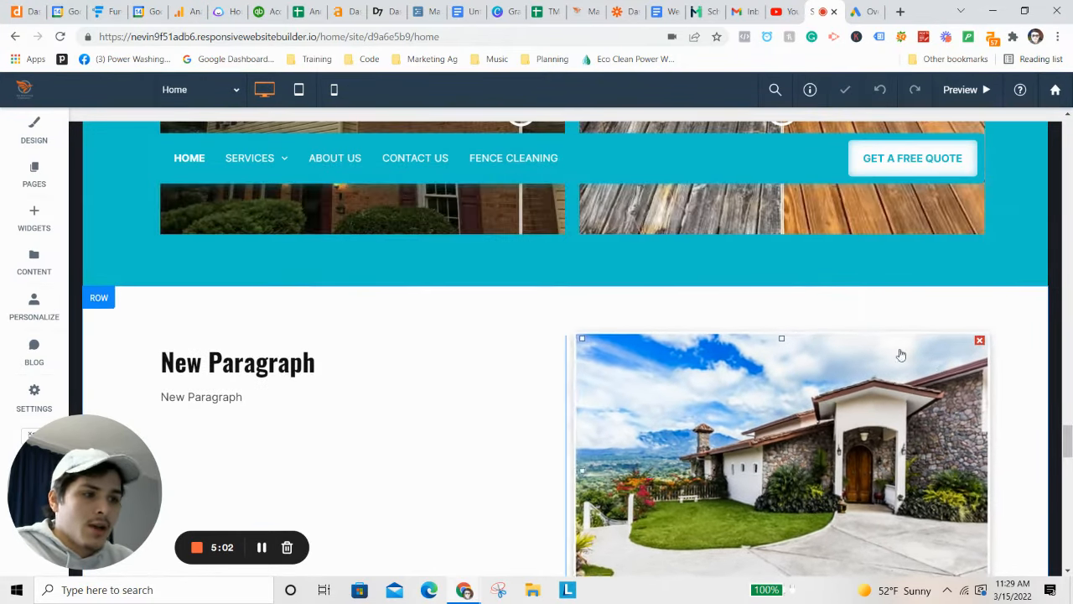
click(979, 339)
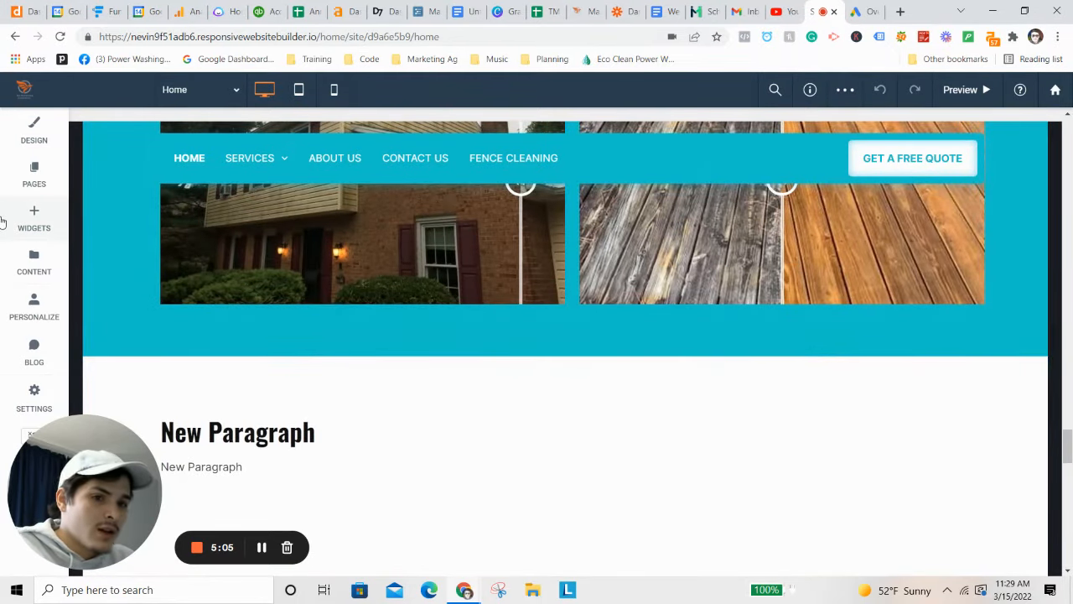
click(3, 222)
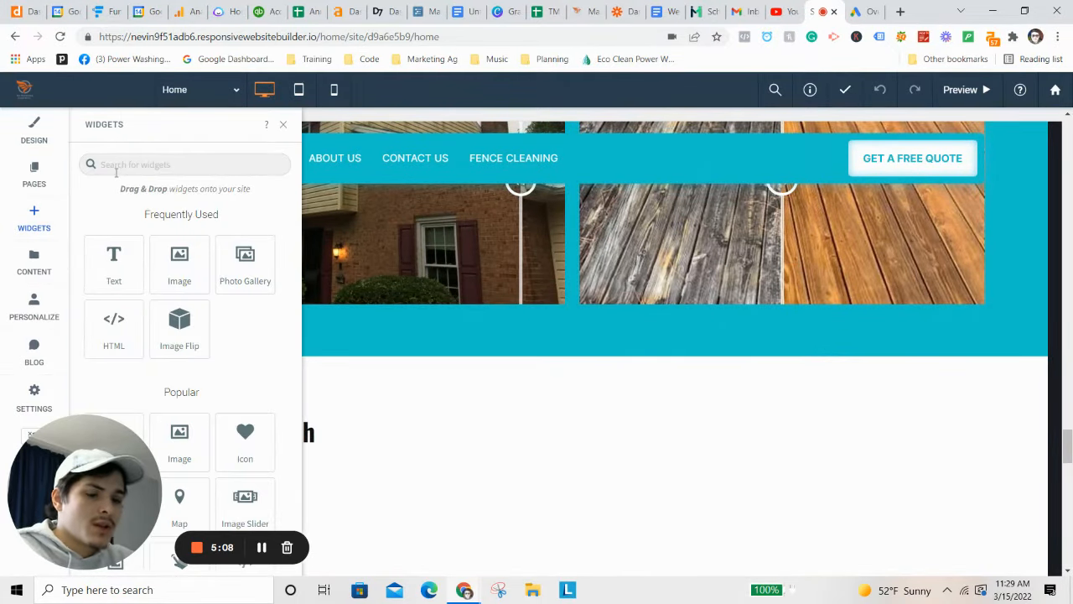
text(image)
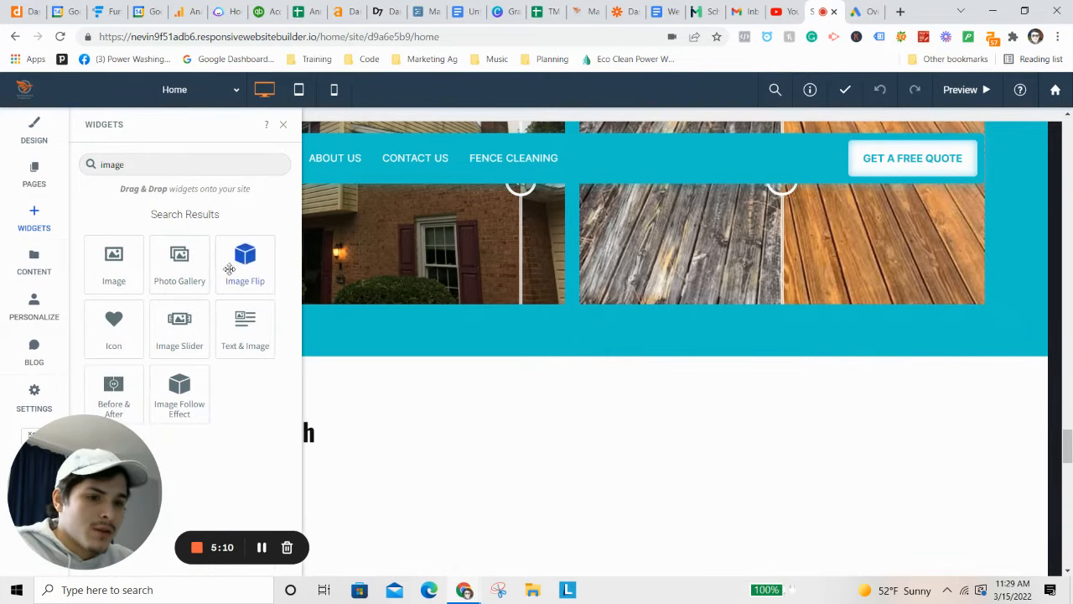
drag(249, 281, 790, 435)
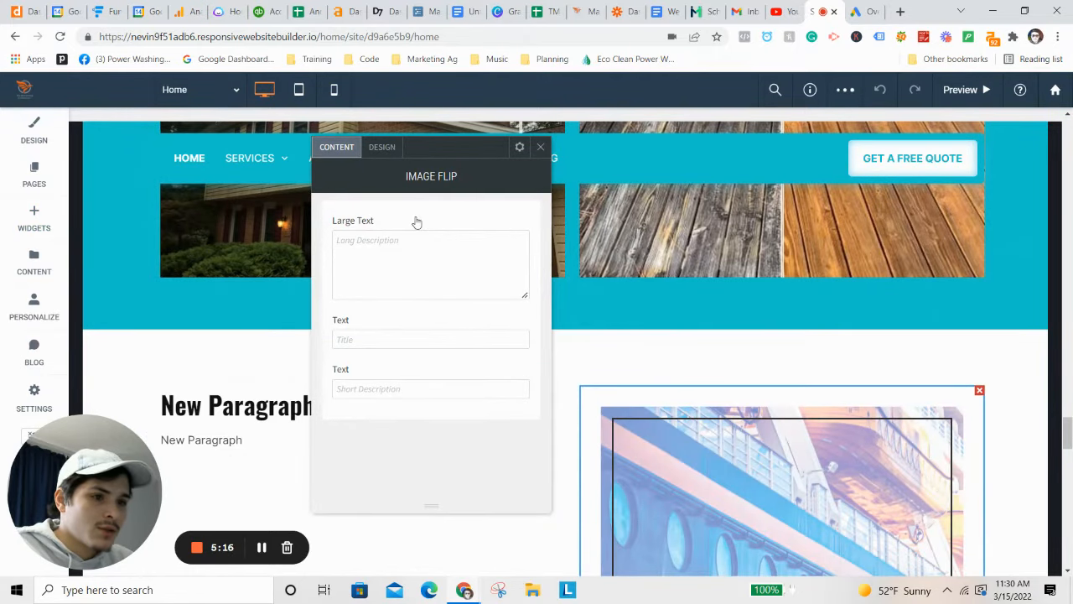
Set the Image Flip's background to the wooden fence photo pexels-photo-113726.jpeg and its title to "Fence Cleaning Service"
click(382, 146)
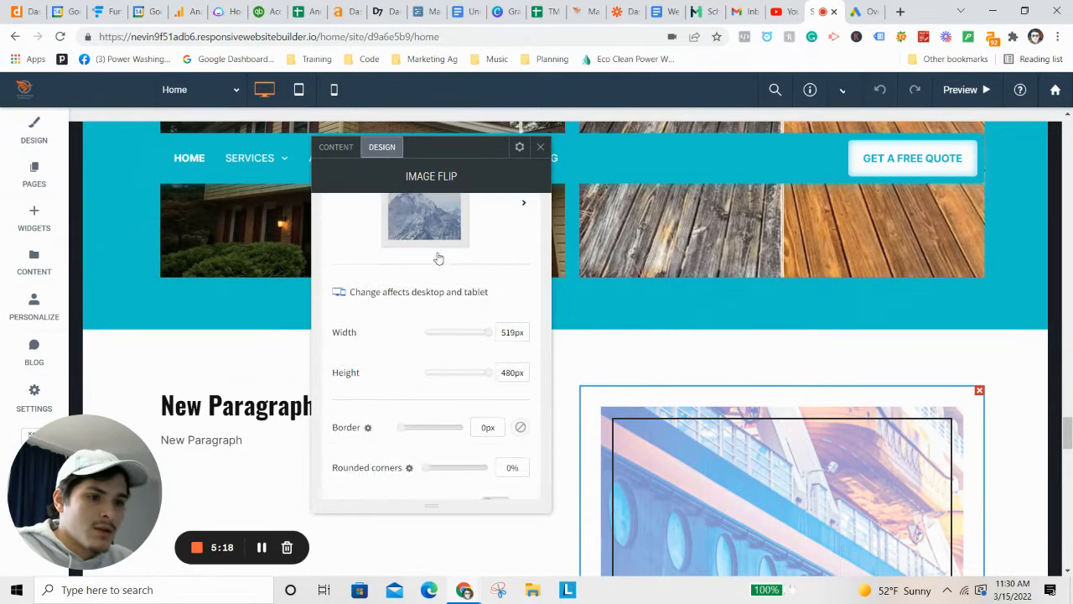
scroll(441, 278, down, 3)
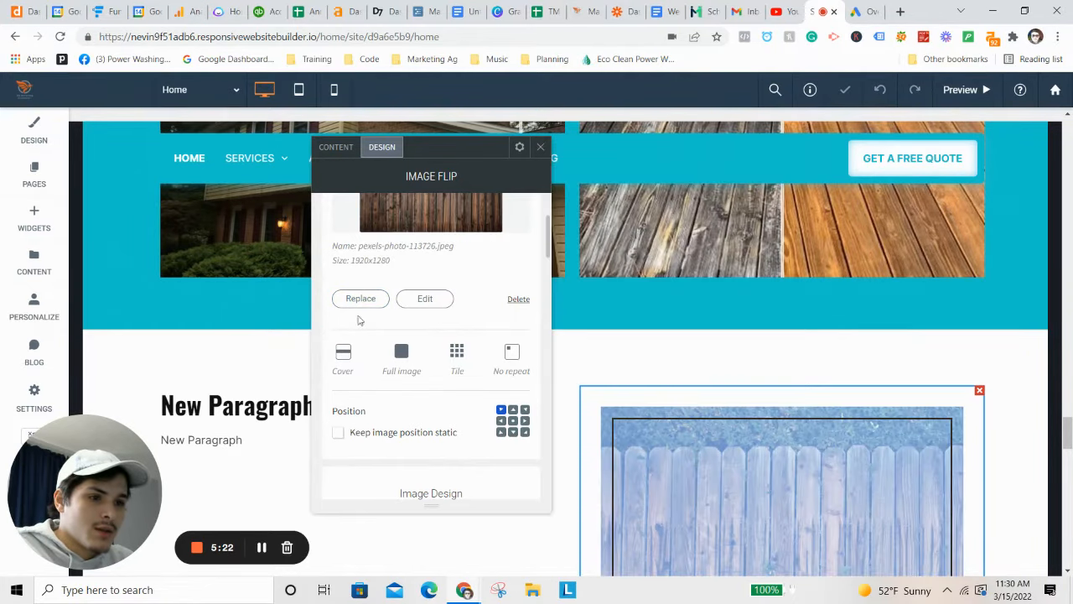
click(340, 148)
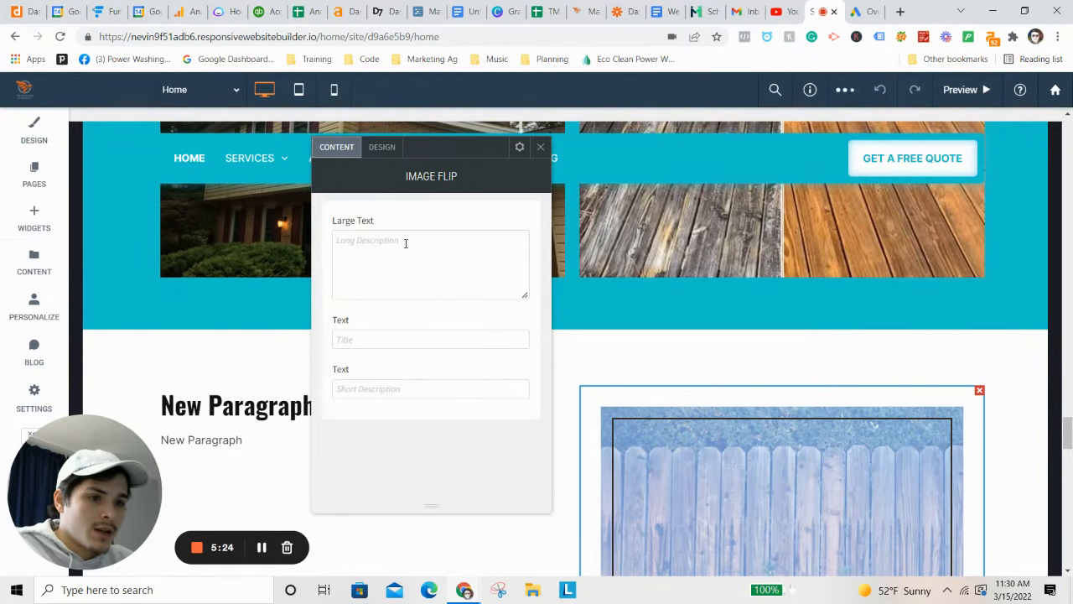
click(360, 338)
text(Fence Cleani)
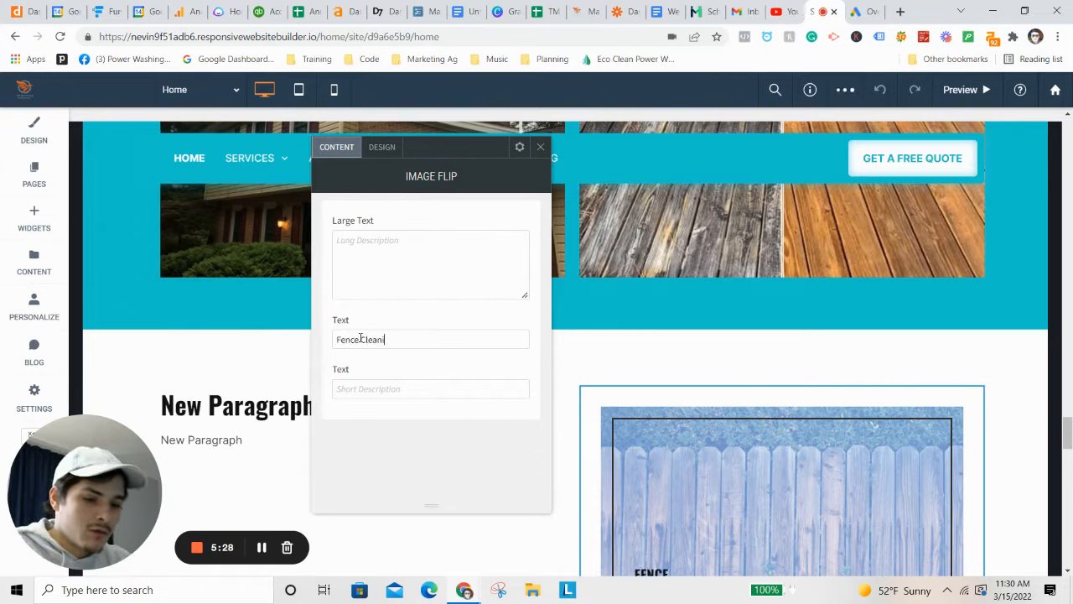
text(ng Service)
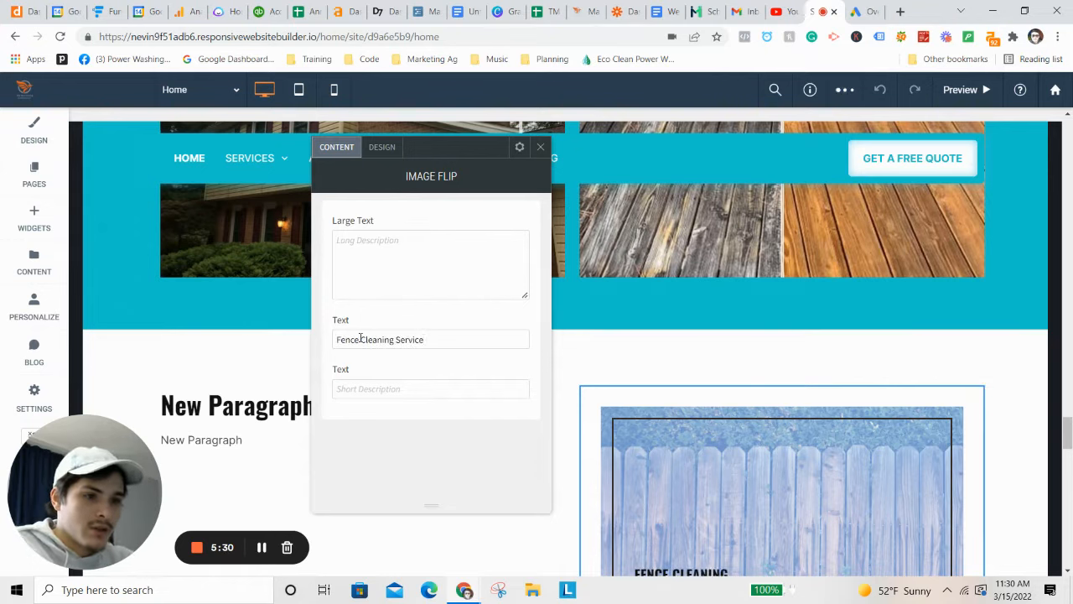
Look through the Image Flip's background, image design, border and dimension settings
click(396, 150)
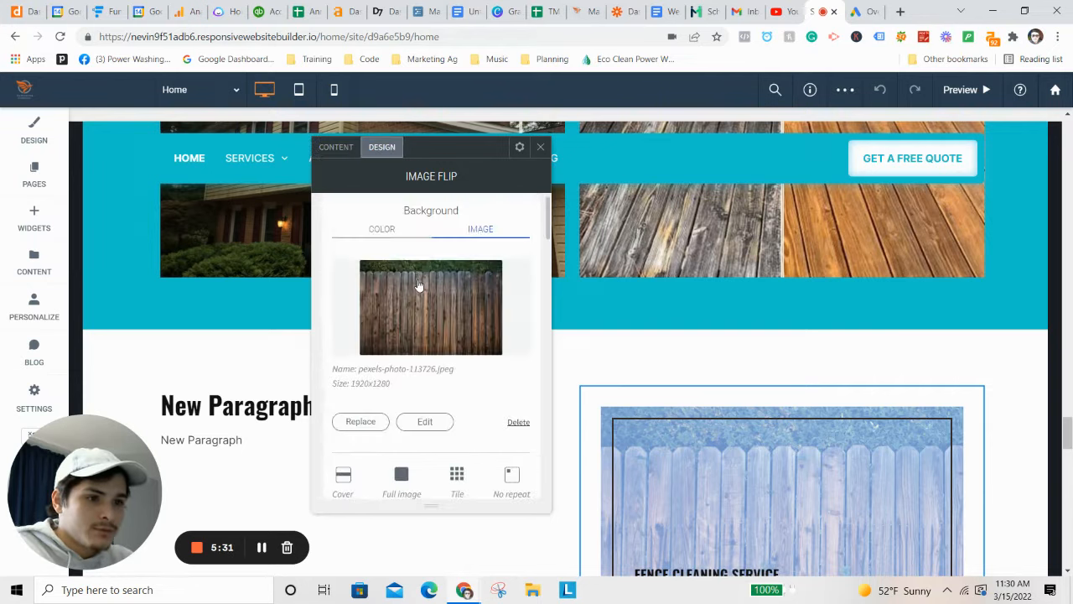
scroll(420, 287, down, 4)
scroll(457, 337, down, 5)
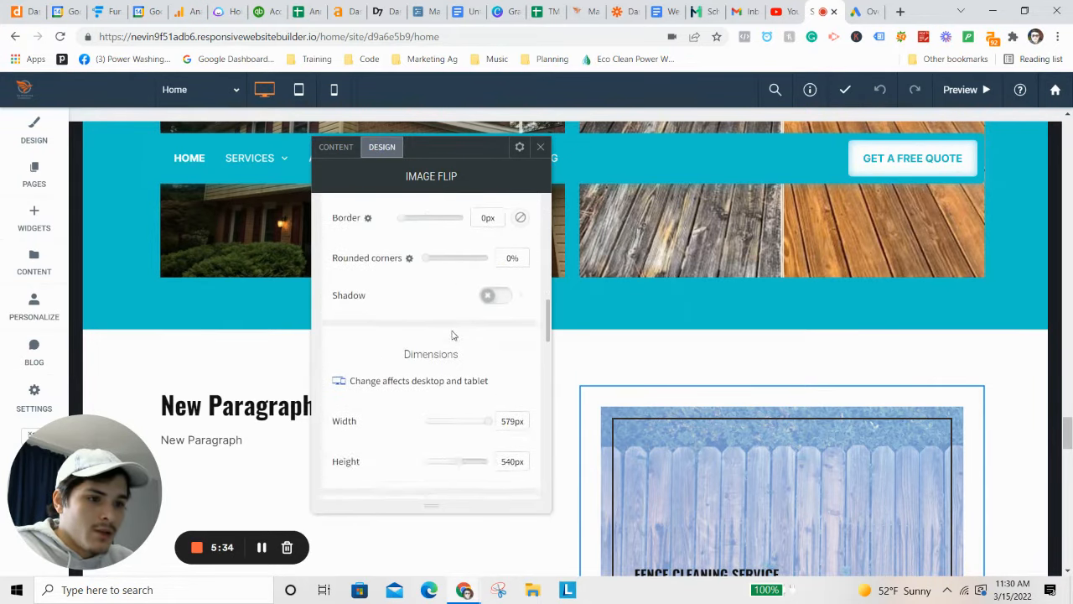
scroll(455, 338, up, 3)
scroll(454, 339, down, 3)
scroll(454, 340, down, 2)
scroll(456, 339, up, 8)
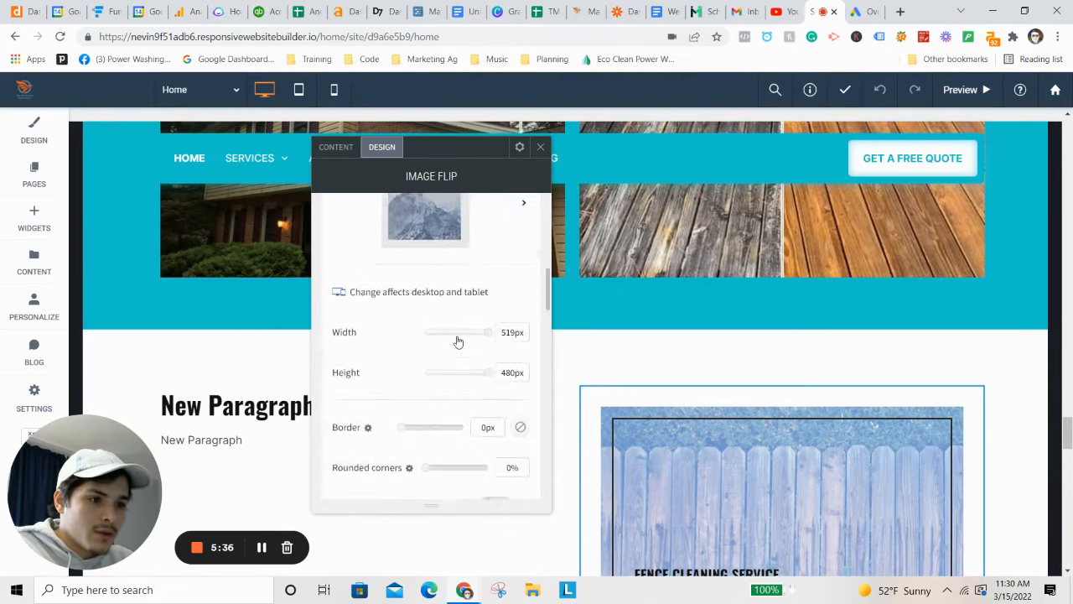
scroll(456, 336, down, 4)
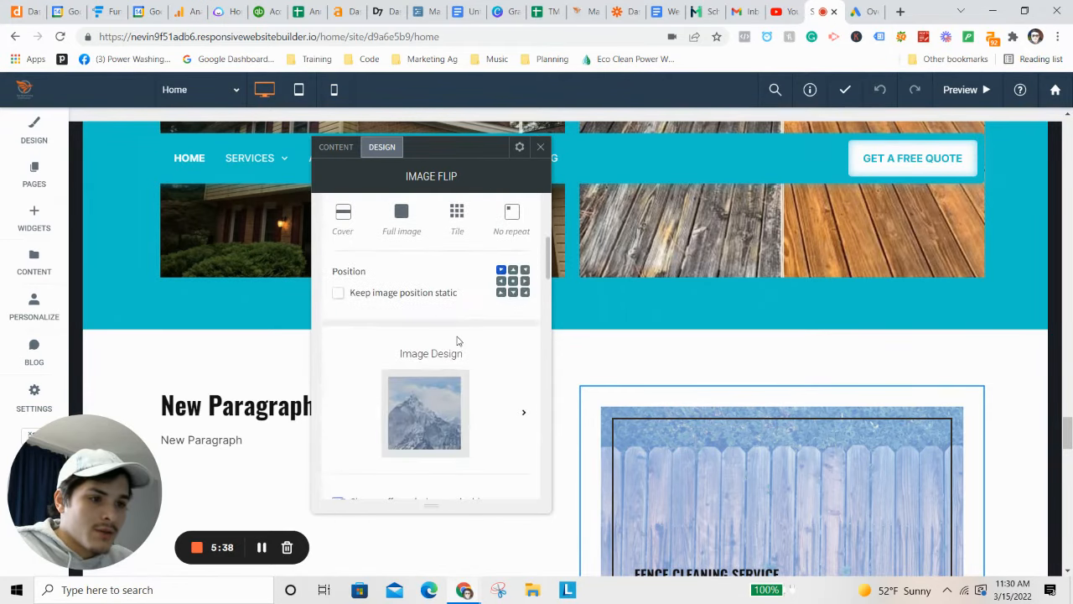
scroll(456, 339, up, 1)
scroll(454, 341, down, 3)
scroll(456, 340, up, 1)
Change the Image Flip title's font color to white (#ffffff)
scroll(458, 338, down, 6)
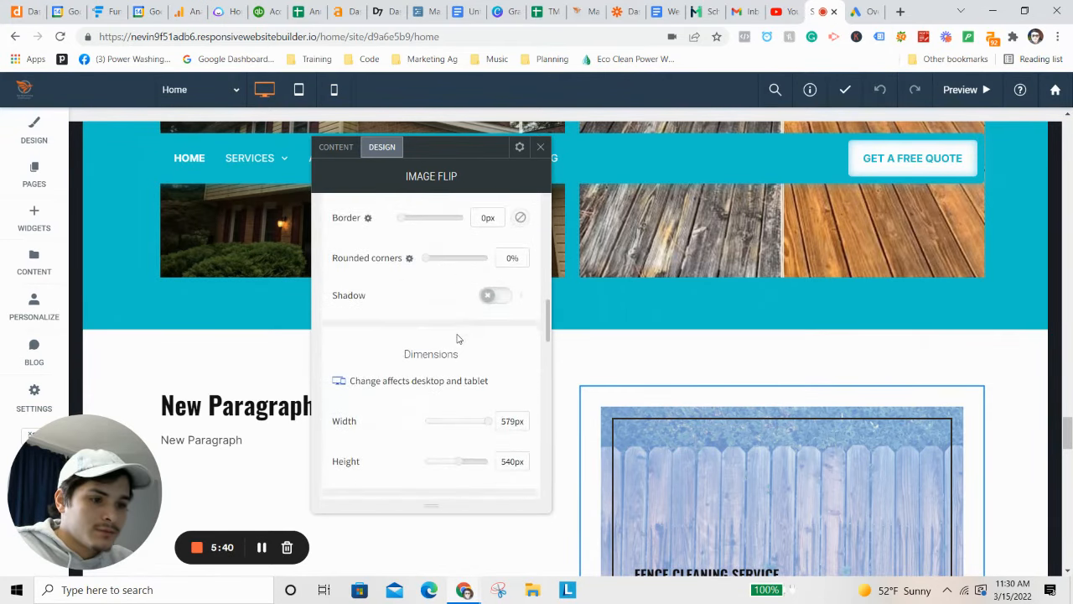
click(520, 412)
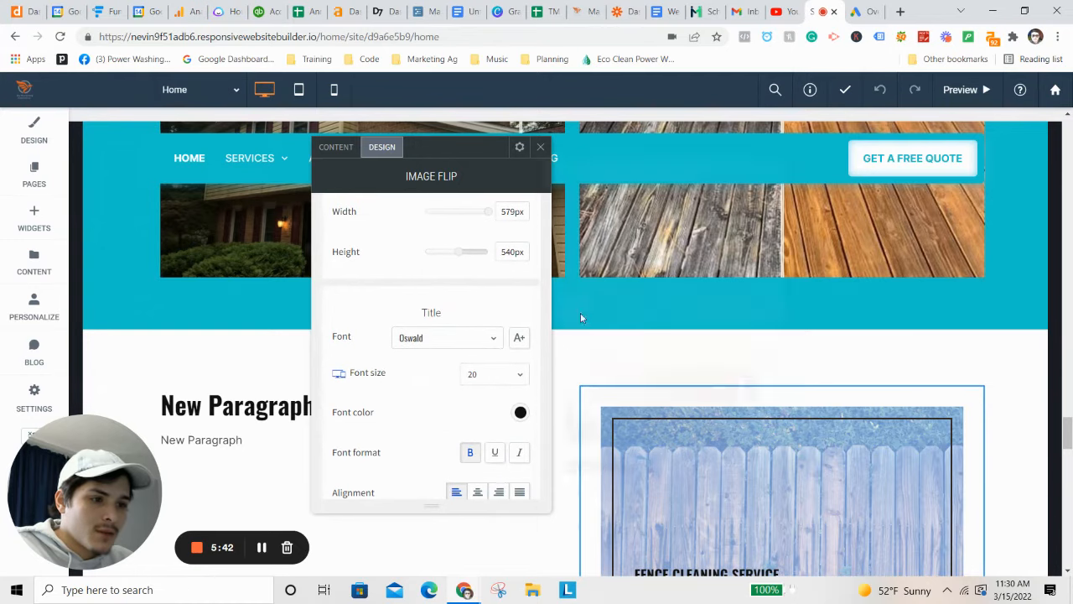
click(574, 256)
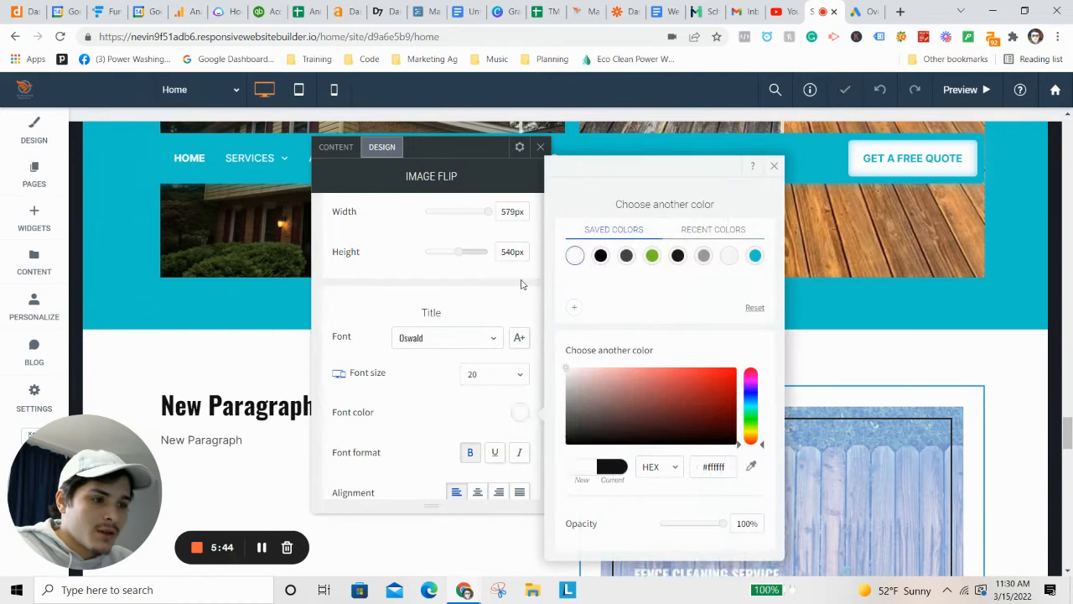
click(441, 313)
Set the Image Flip title's font size to 36 and center its alignment
scroll(487, 317, down, 1)
click(494, 307)
click(490, 394)
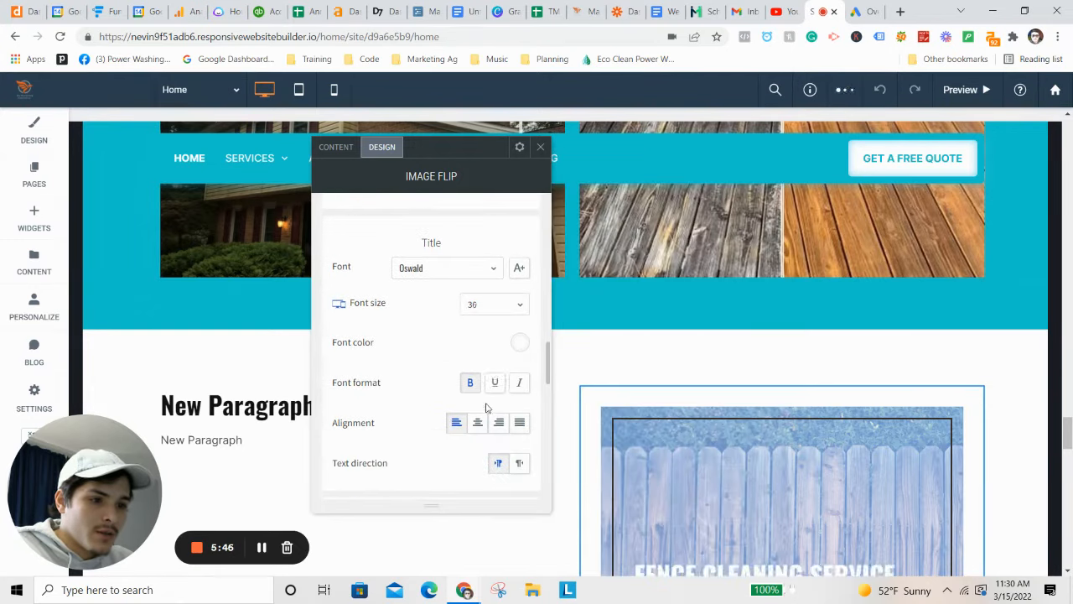
click(470, 381)
scroll(480, 335, down, 2)
click(479, 288)
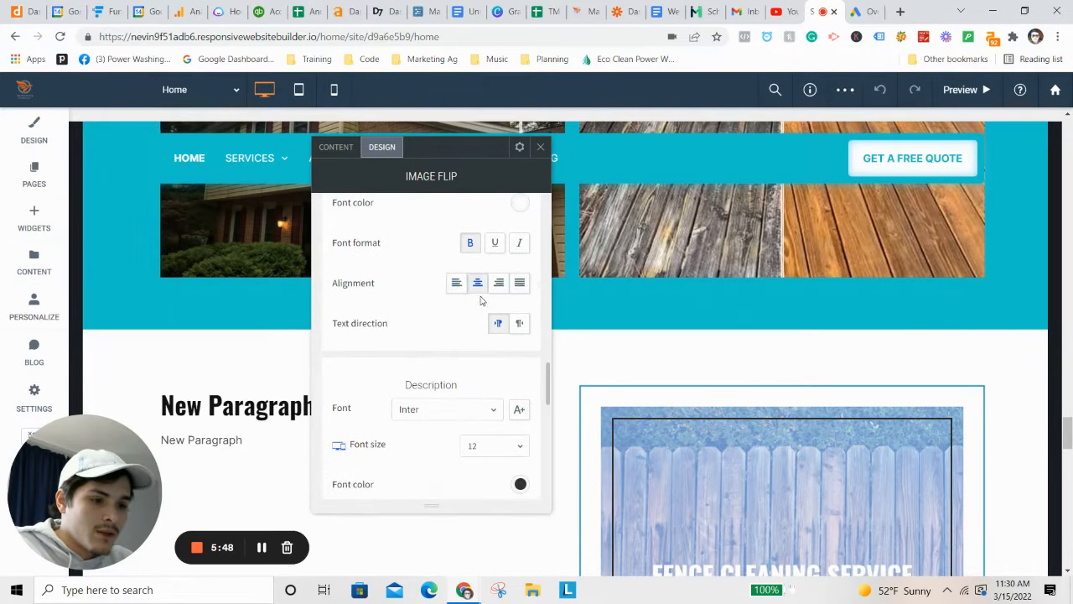
Enter "Pressure washing is fun" as the Image Flip's large text
scroll(479, 303, down, 3)
scroll(476, 285, up, 4)
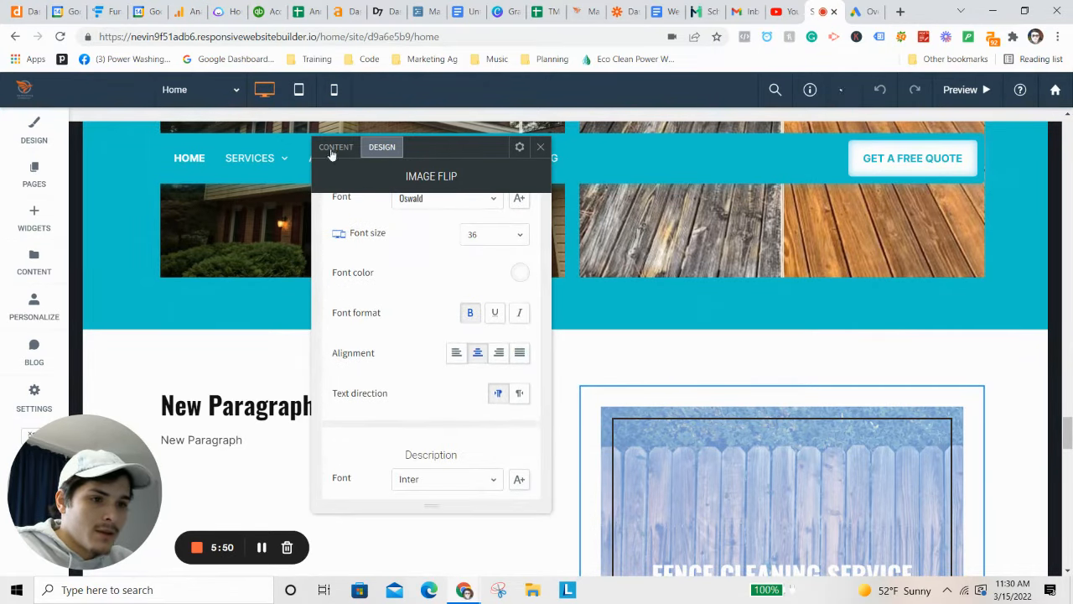
click(333, 148)
click(433, 263)
text(Pressure washings fun)
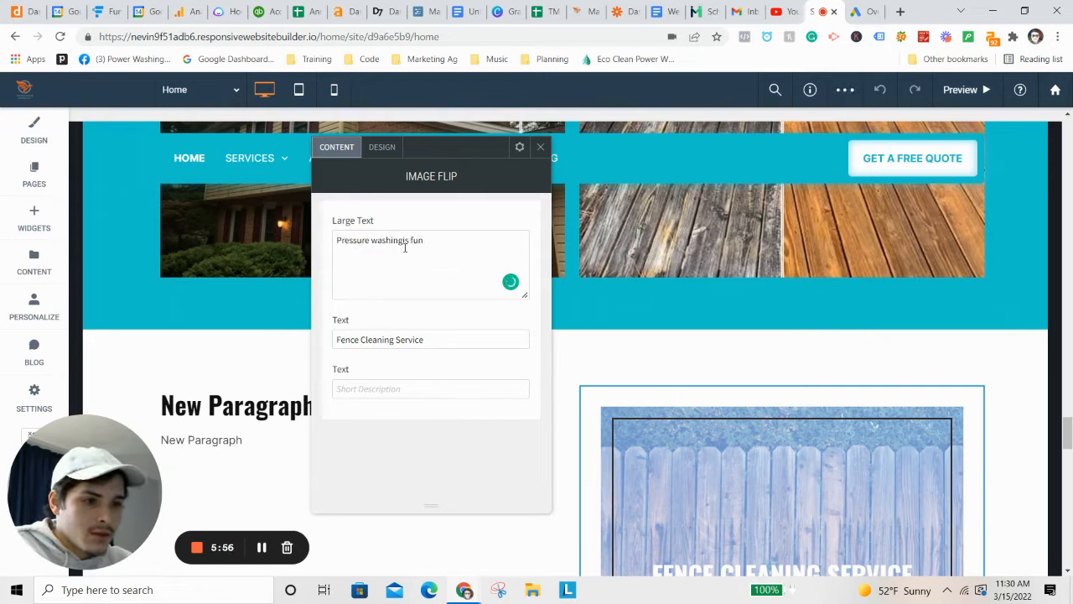
click(402, 240)
text(i)
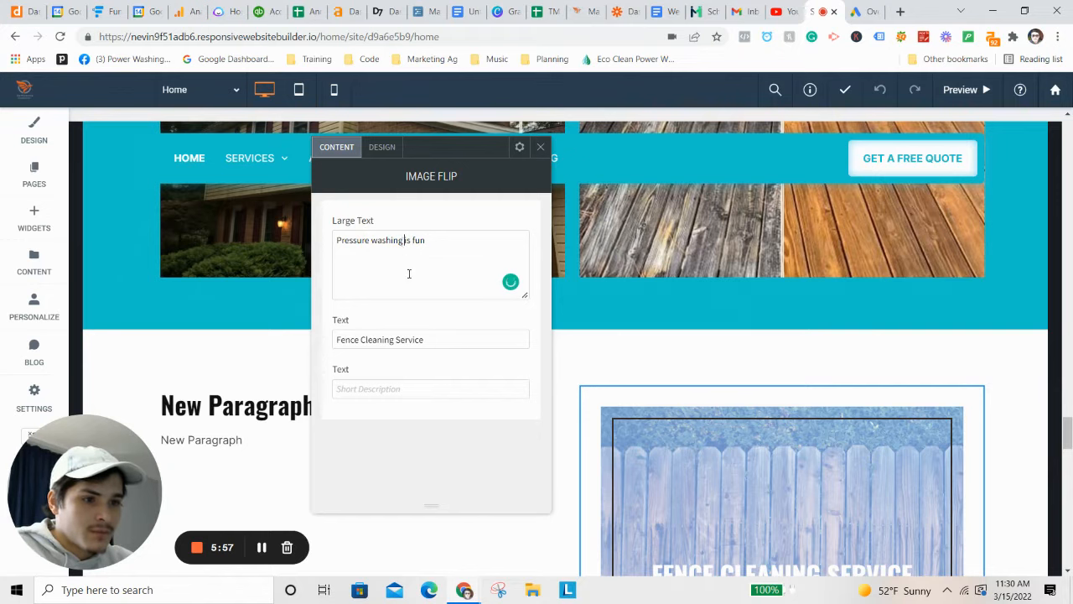
Switch the Image Flip's background color to a gradient with its direction set to the lower-left corner
click(382, 146)
scroll(428, 266, down, 10)
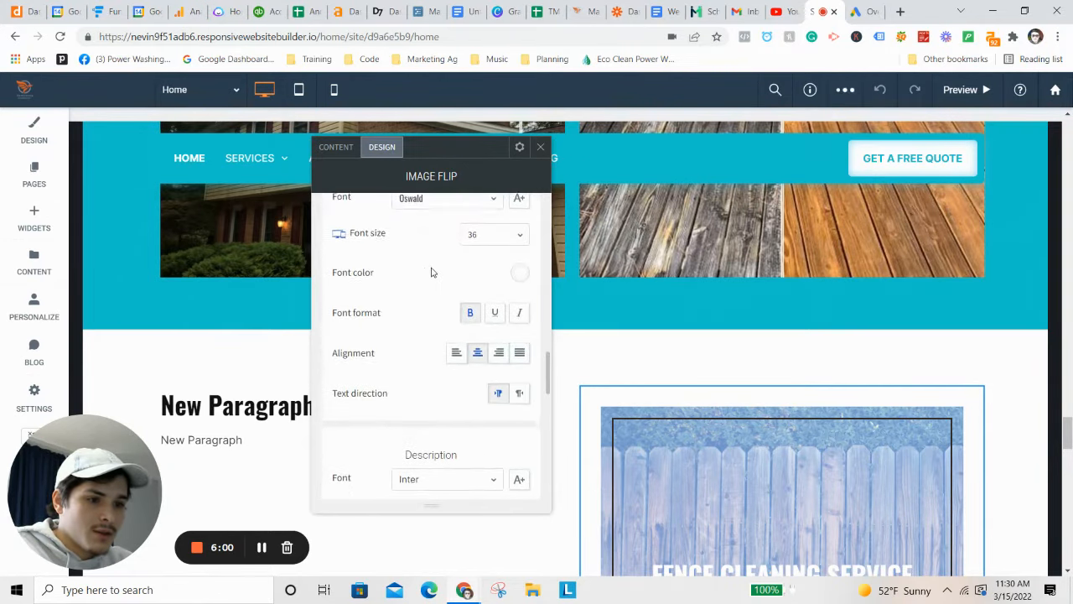
scroll(520, 344, down, 5)
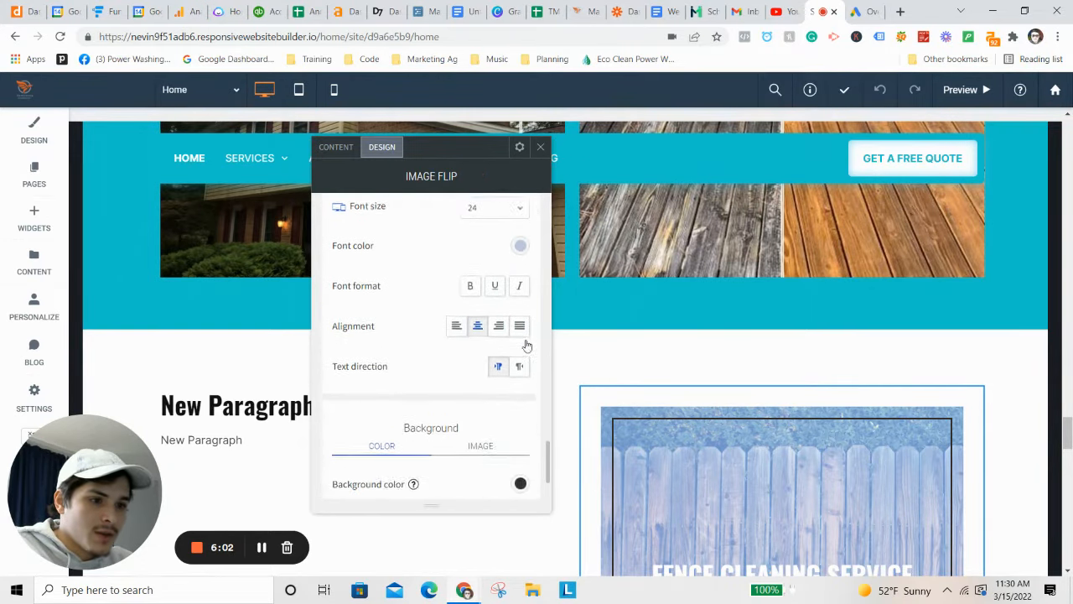
scroll(525, 347, up, 2)
scroll(526, 349, down, 2)
scroll(530, 346, down, 2)
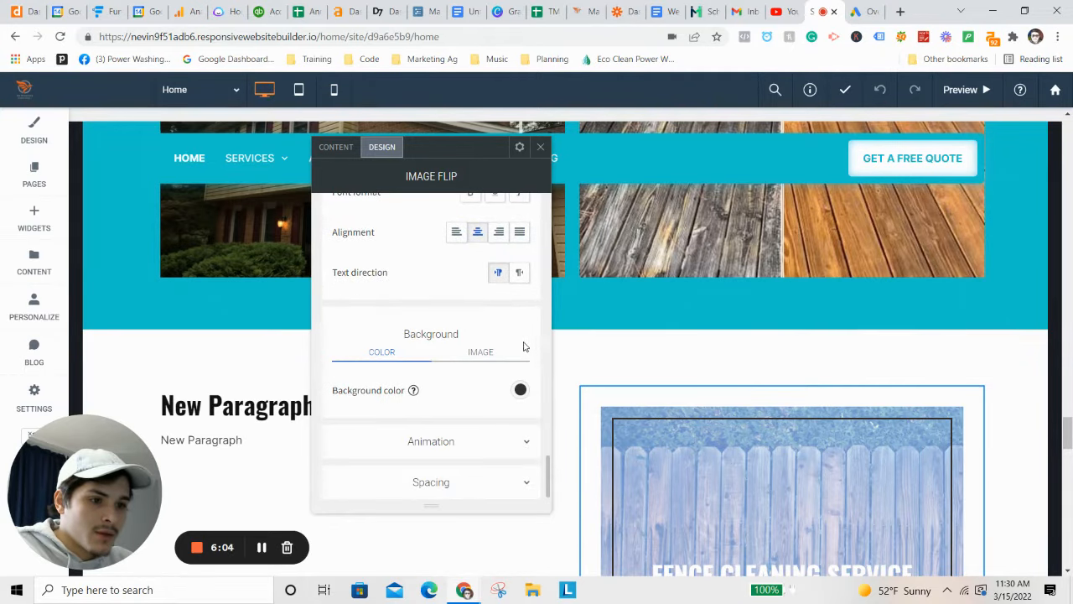
click(520, 390)
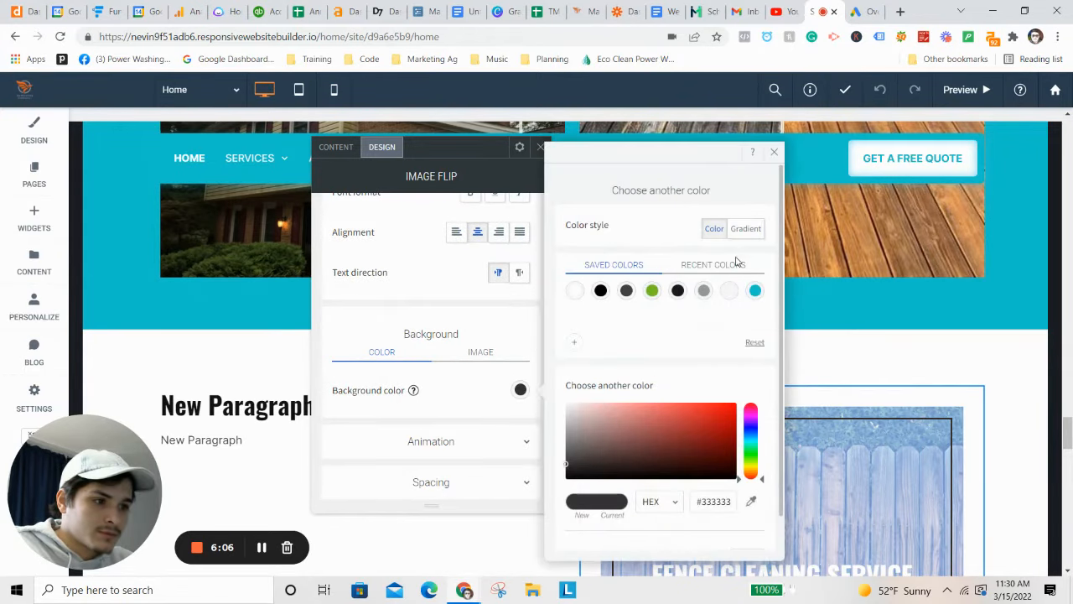
click(746, 229)
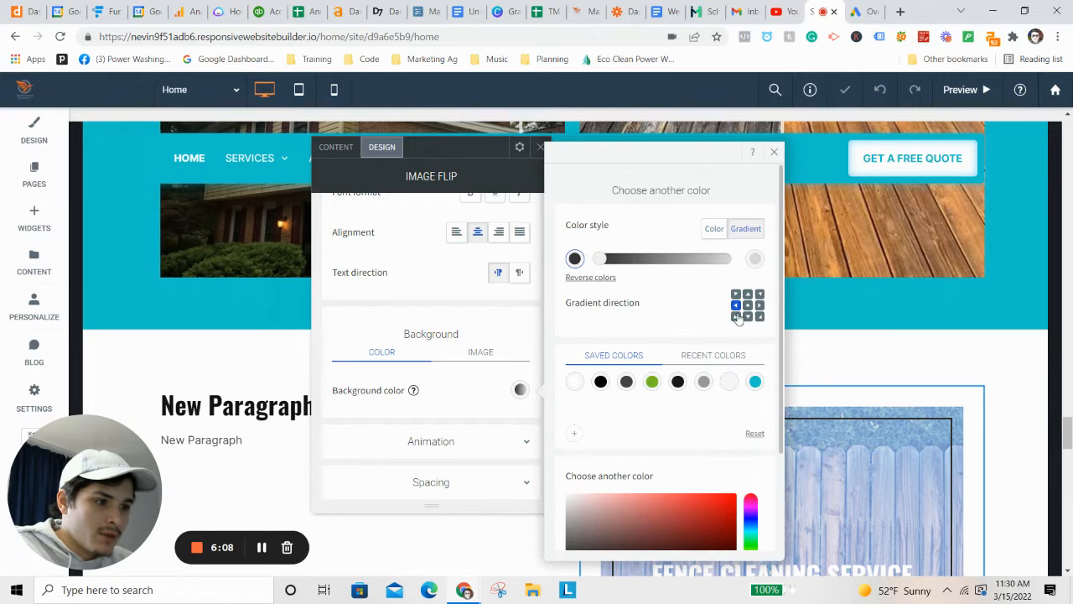
click(736, 317)
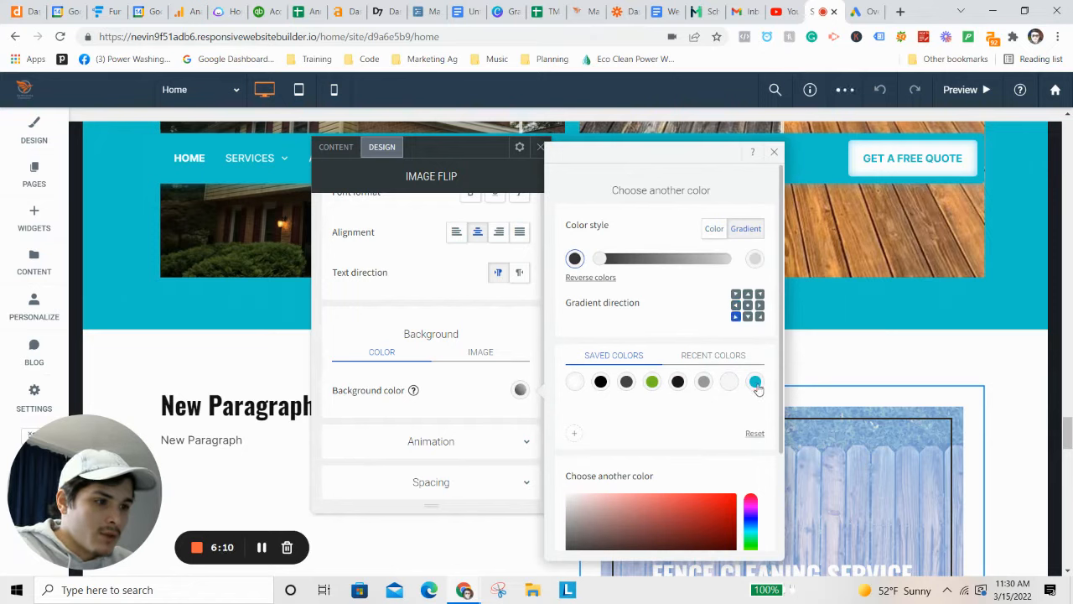
Set the Image Flip background gradient's first color to blue (#155ecb) and its second color to the saved teal
click(755, 382)
scroll(746, 381, down, 1)
scroll(746, 382, down, 1)
drag(754, 404, 755, 400)
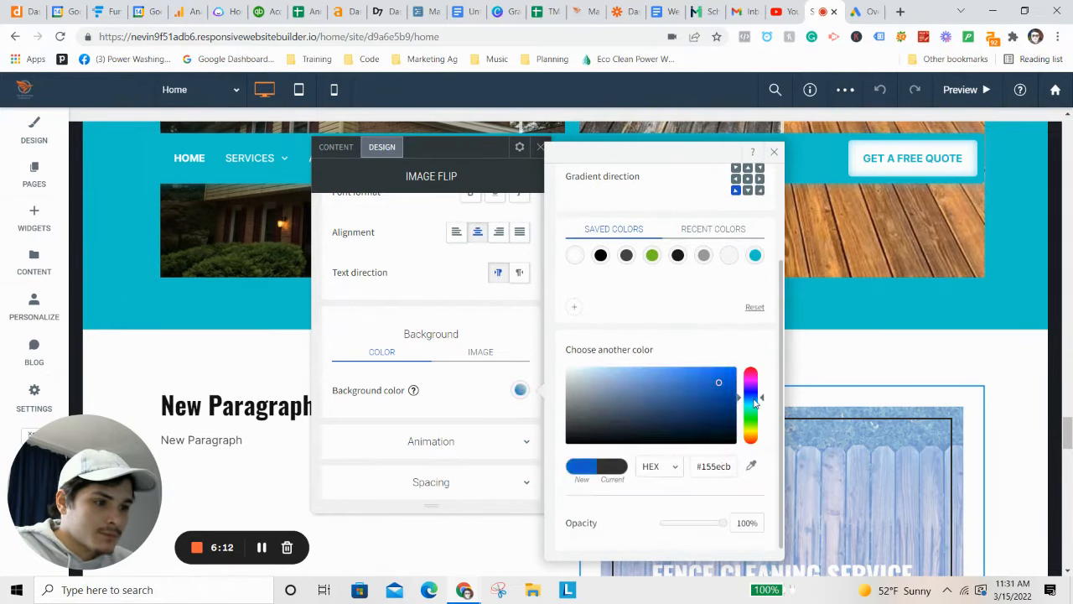
scroll(753, 272, up, 2)
click(756, 259)
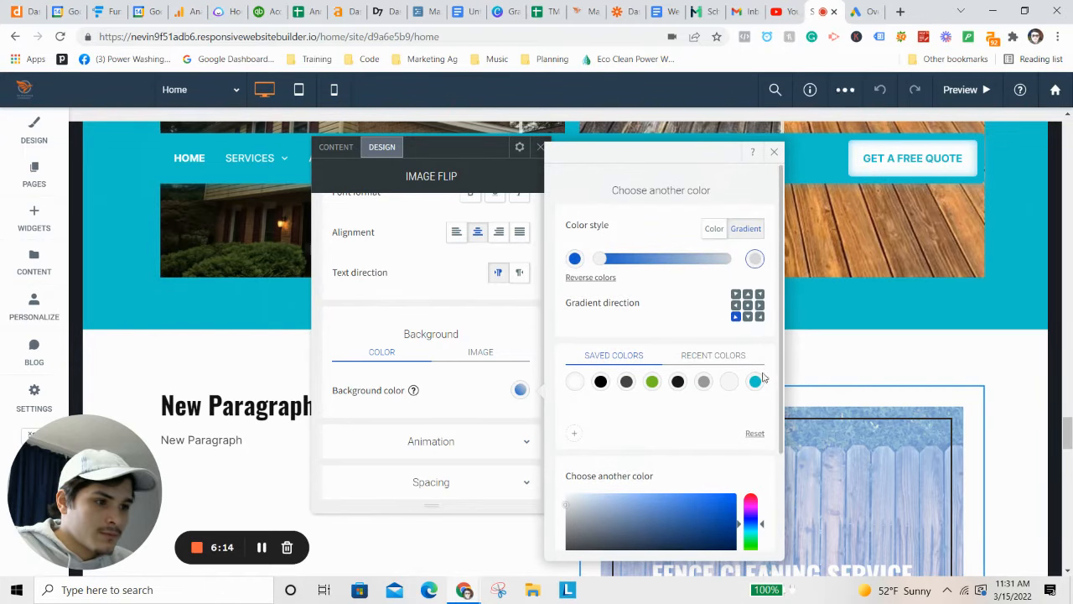
click(755, 382)
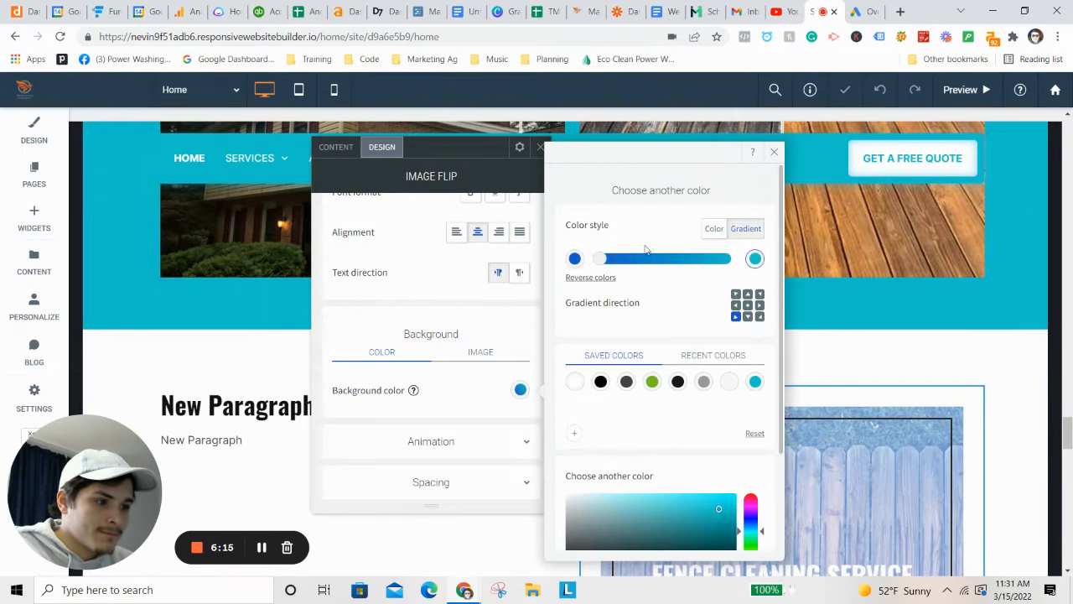
Preview how the Image Flip turns over on the page and return to the editor
click(540, 147)
scroll(562, 174, down, 3)
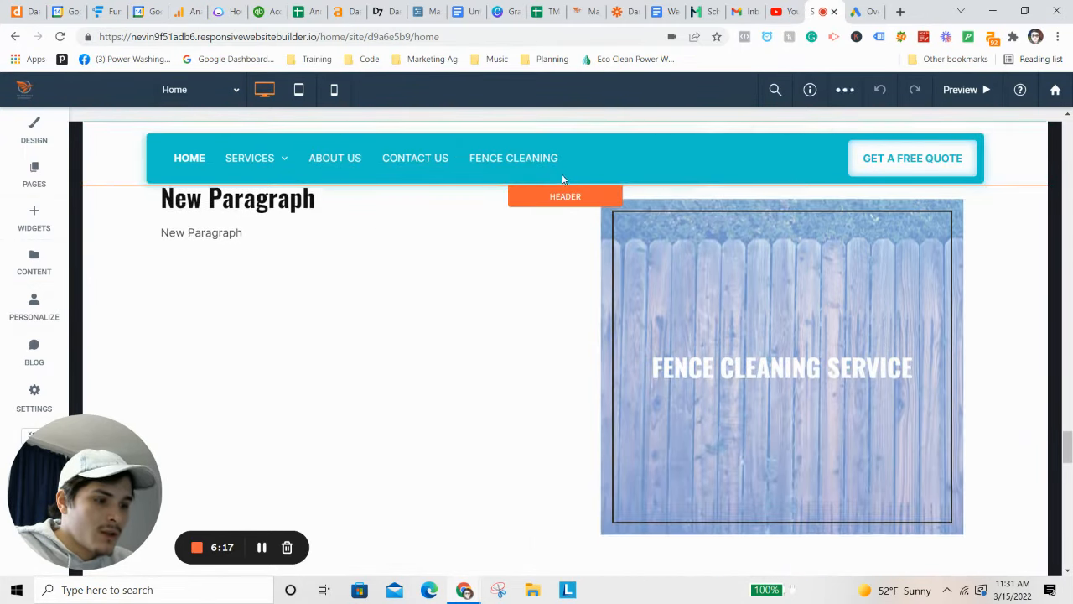
click(954, 89)
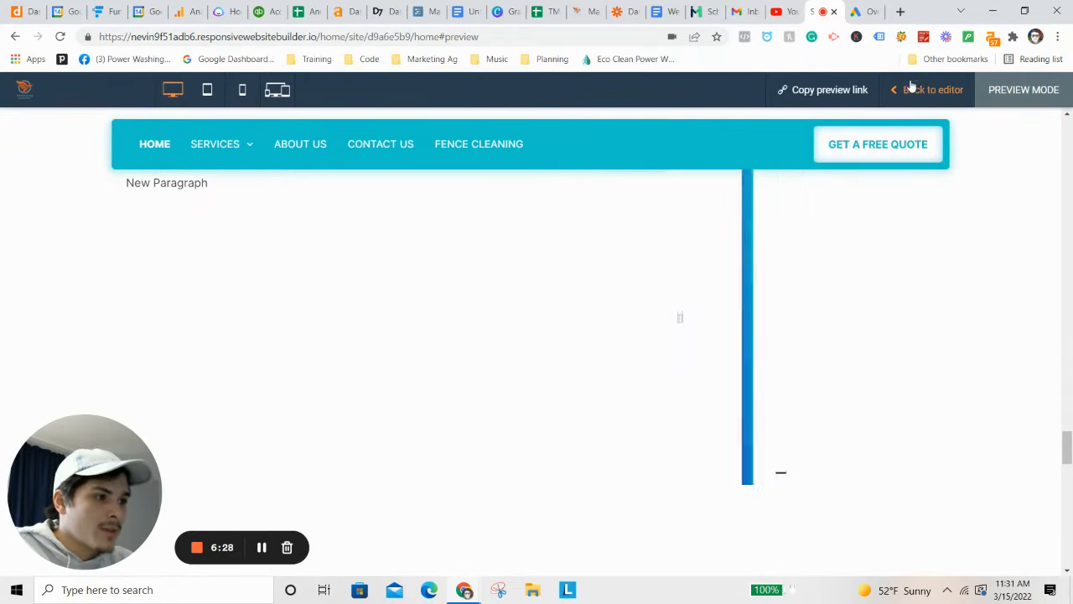
click(901, 87)
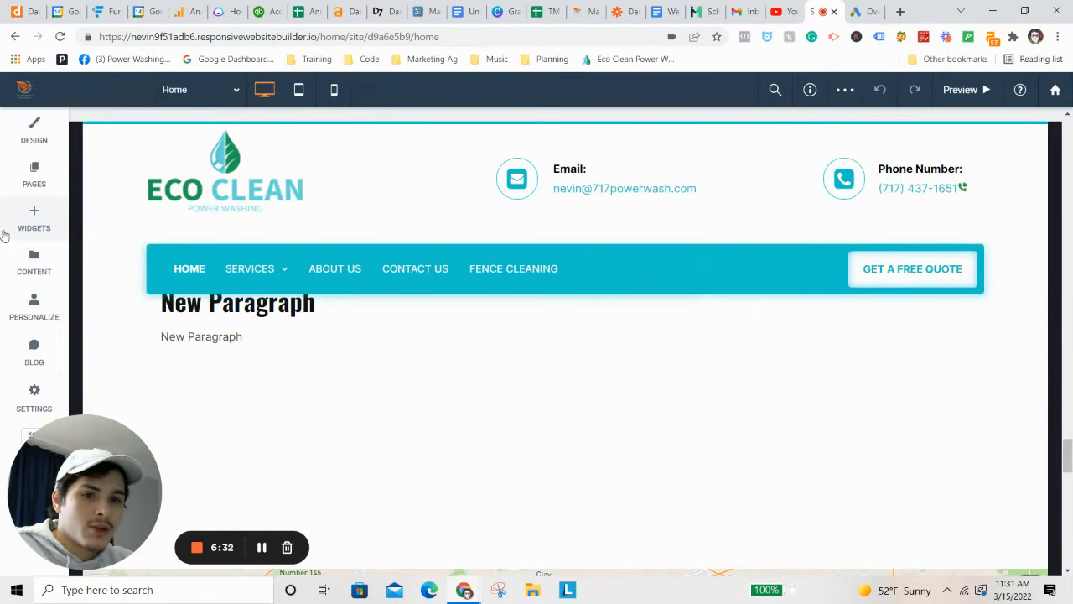
Search the widgets for "image" and add an Image Follow Effect to the empty column beside New Paragraph
click(60, 234)
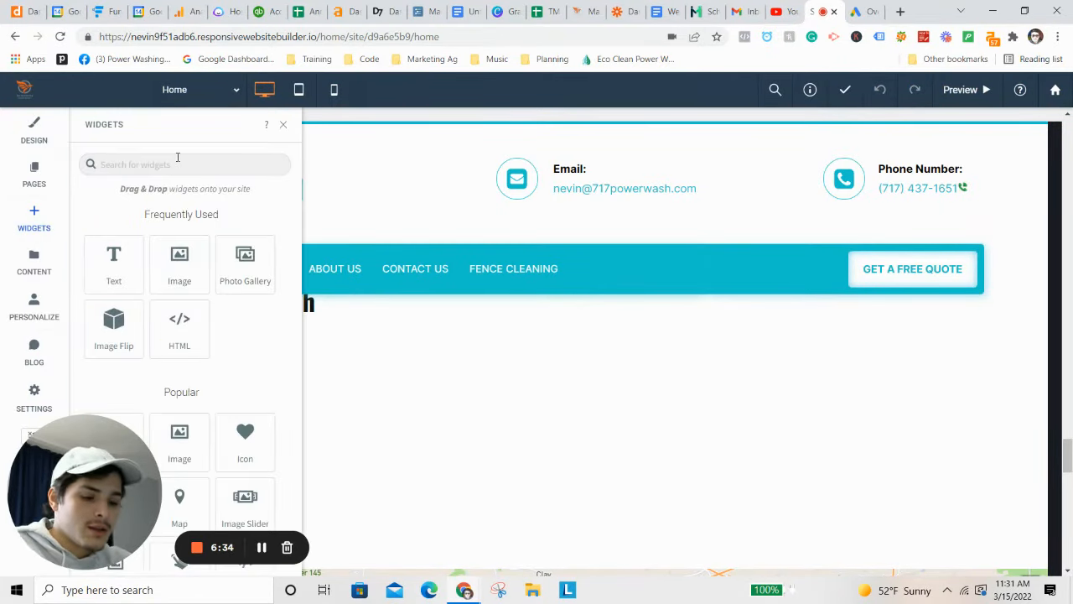
text(image)
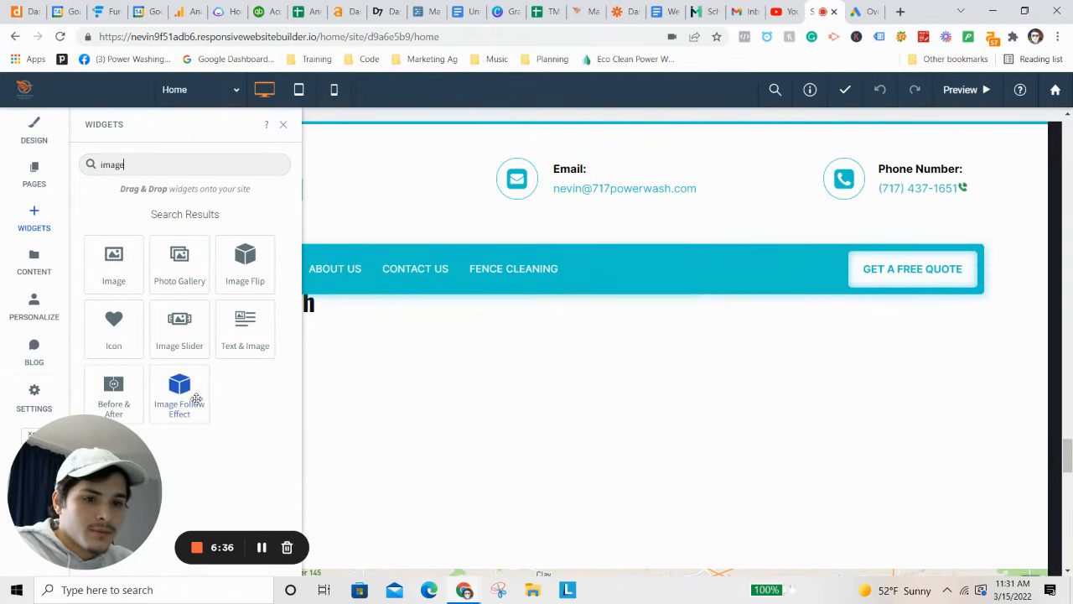
drag(180, 388, 797, 336)
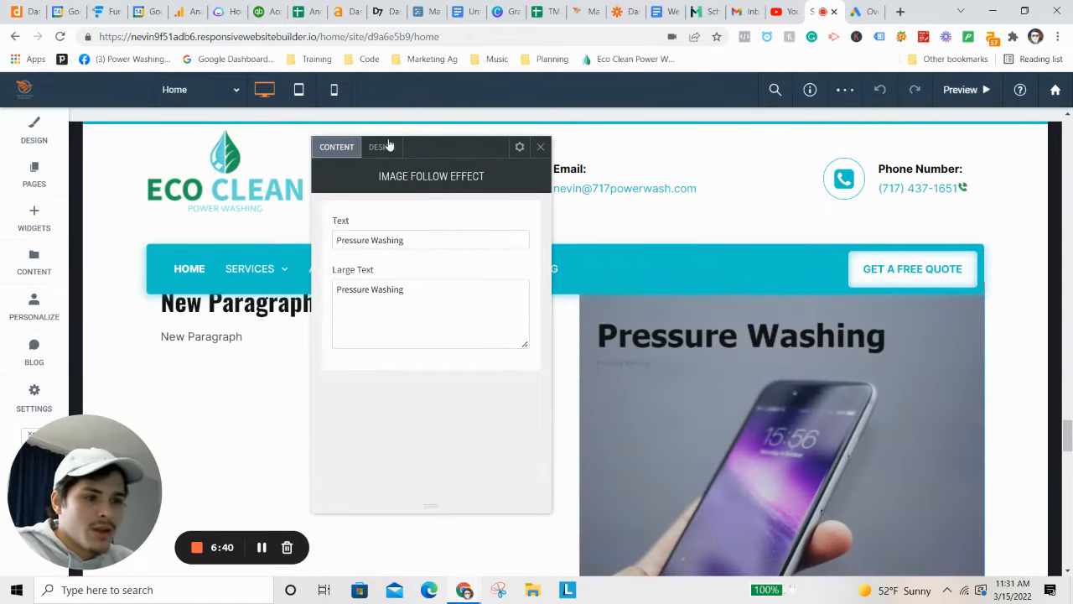
Replace the Image Follow Effect's background image with the house siding photo img3.jpg
click(383, 146)
scroll(469, 293, down, 10)
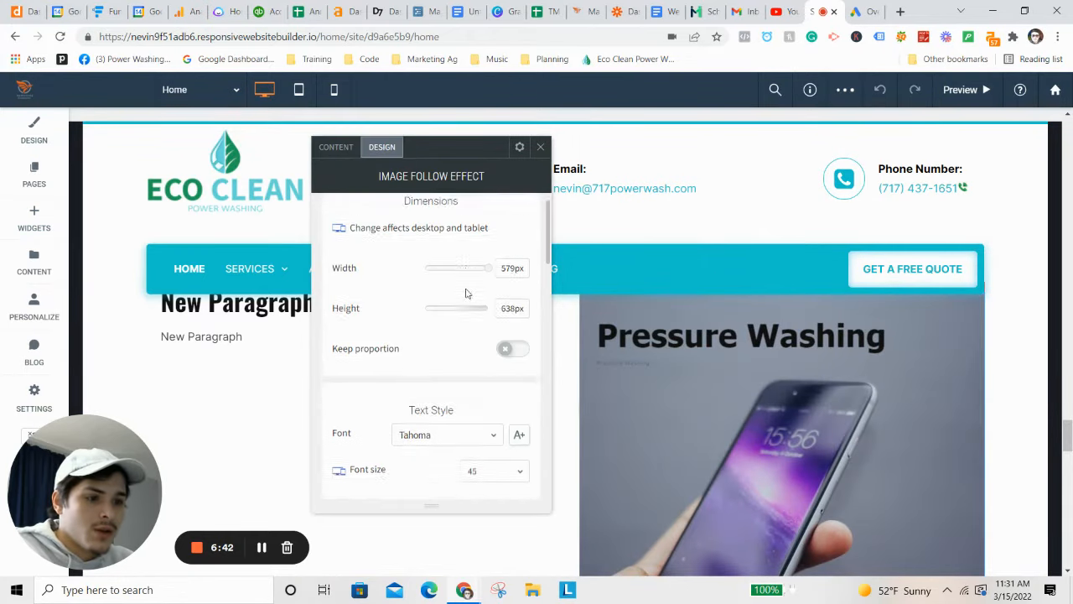
click(361, 440)
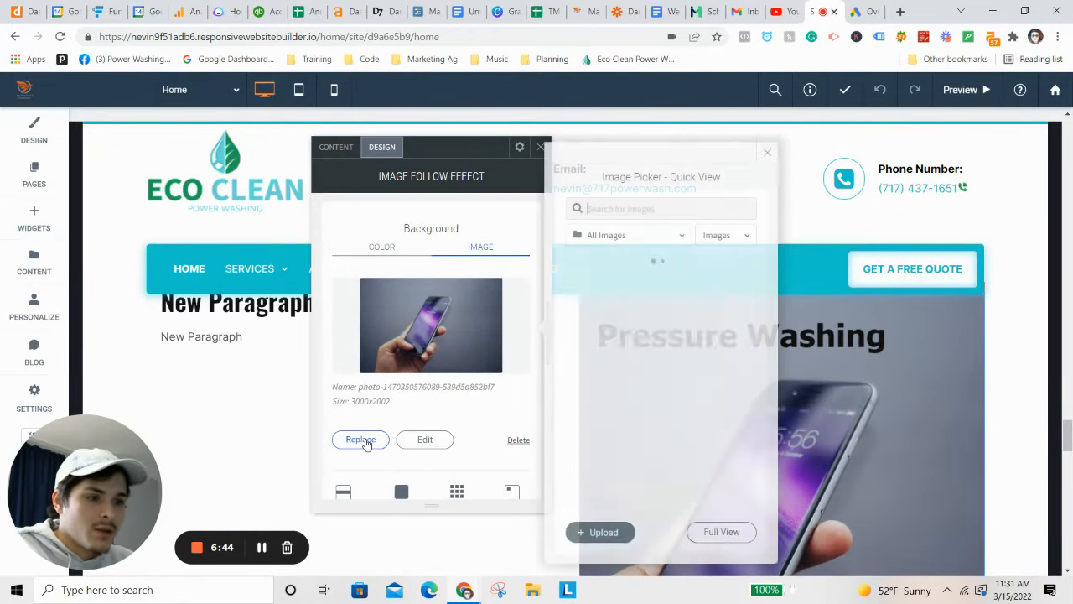
scroll(668, 439, down, 3)
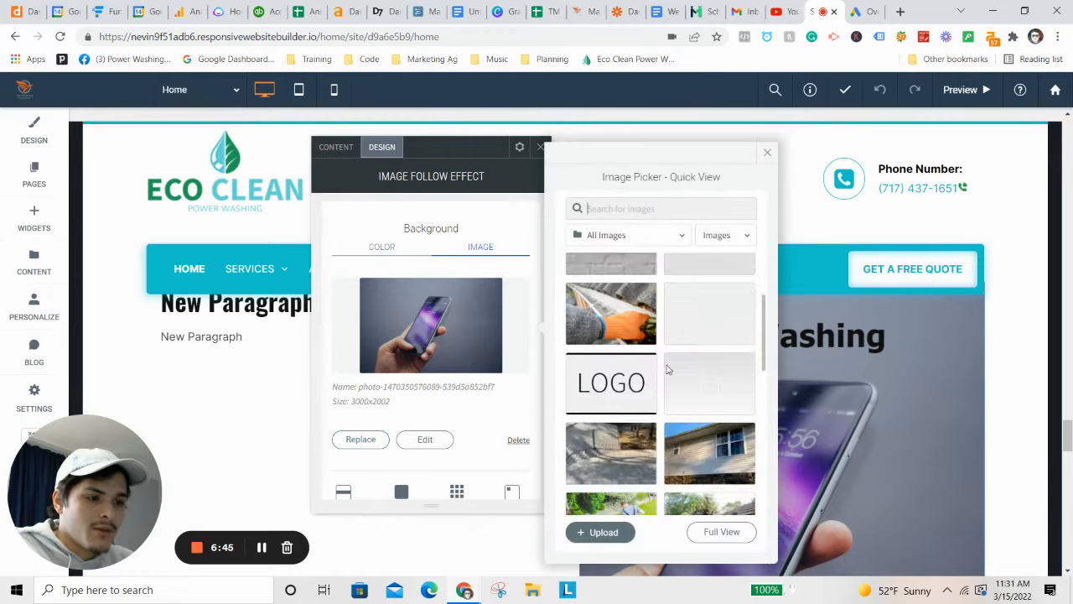
click(670, 454)
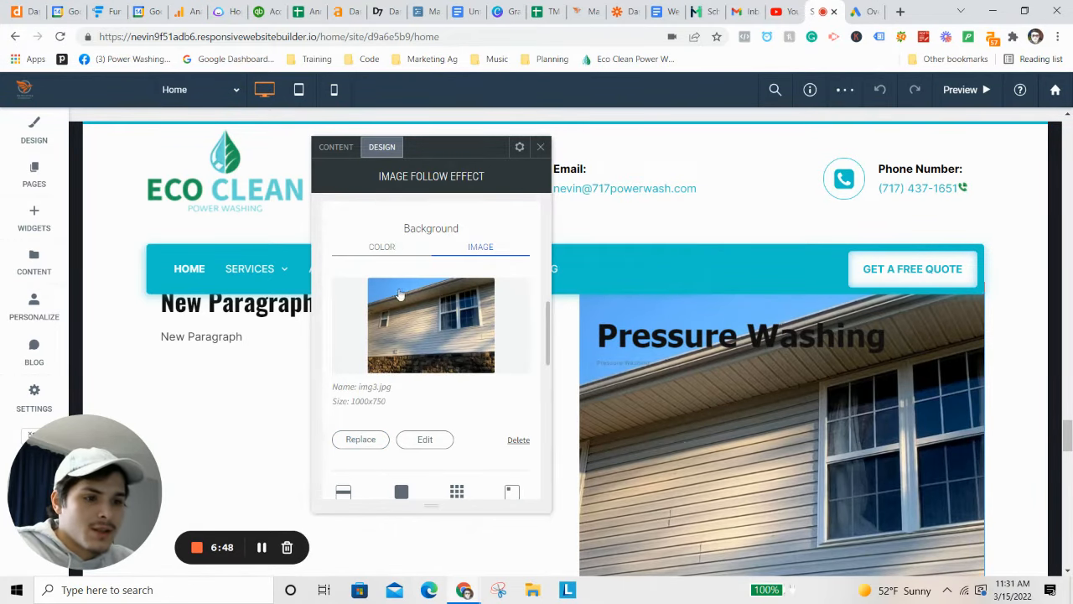
scroll(406, 292, down, 2)
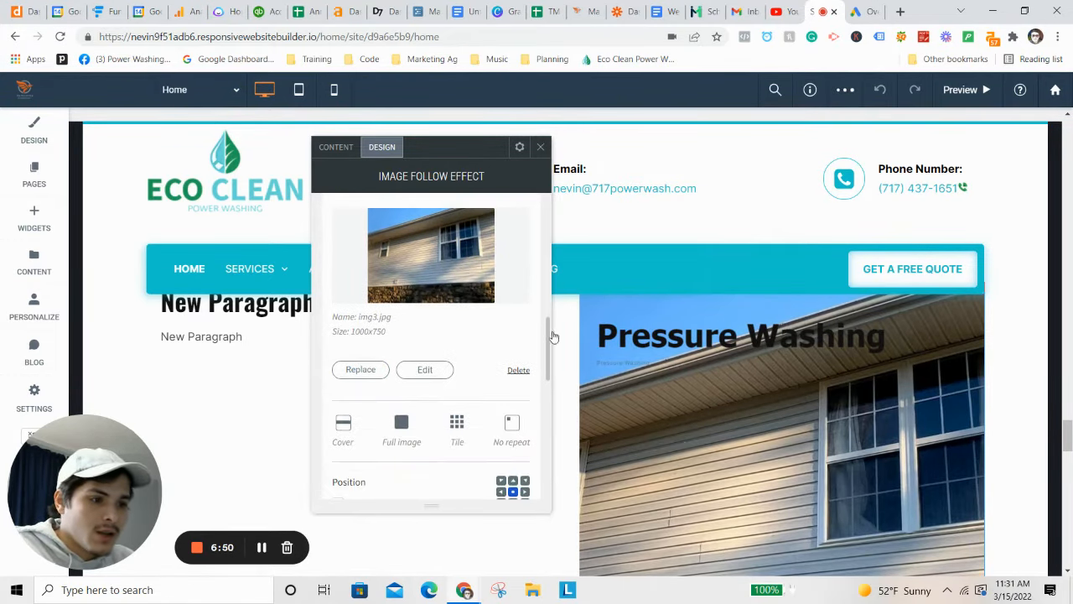
Set the Image Follow Effect's background color to the near-black saved color
scroll(436, 297, up, 4)
click(375, 321)
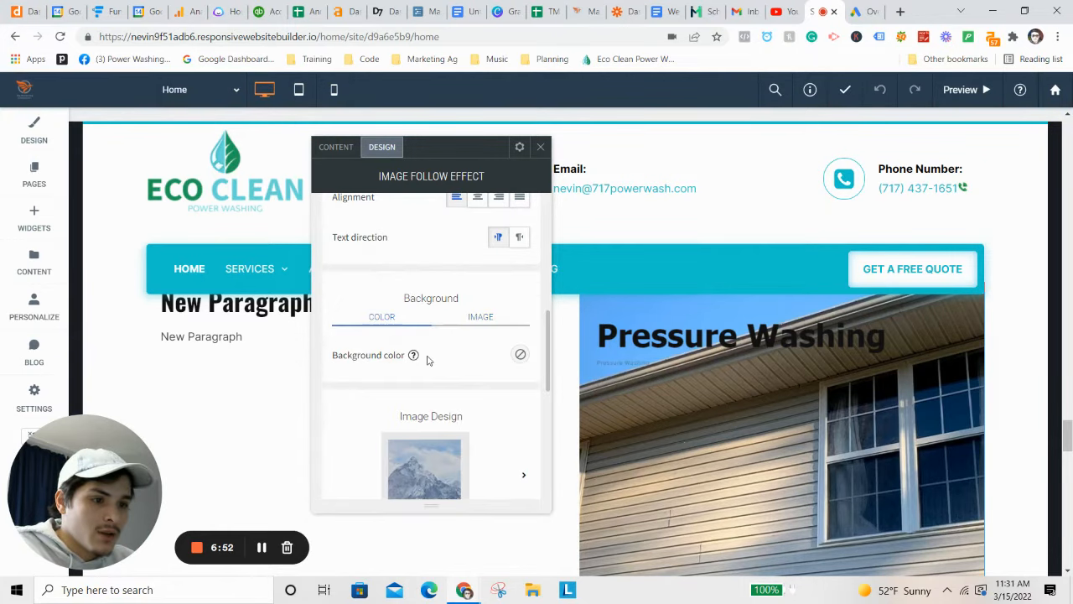
scroll(483, 335, down, 3)
scroll(539, 340, up, 3)
click(520, 356)
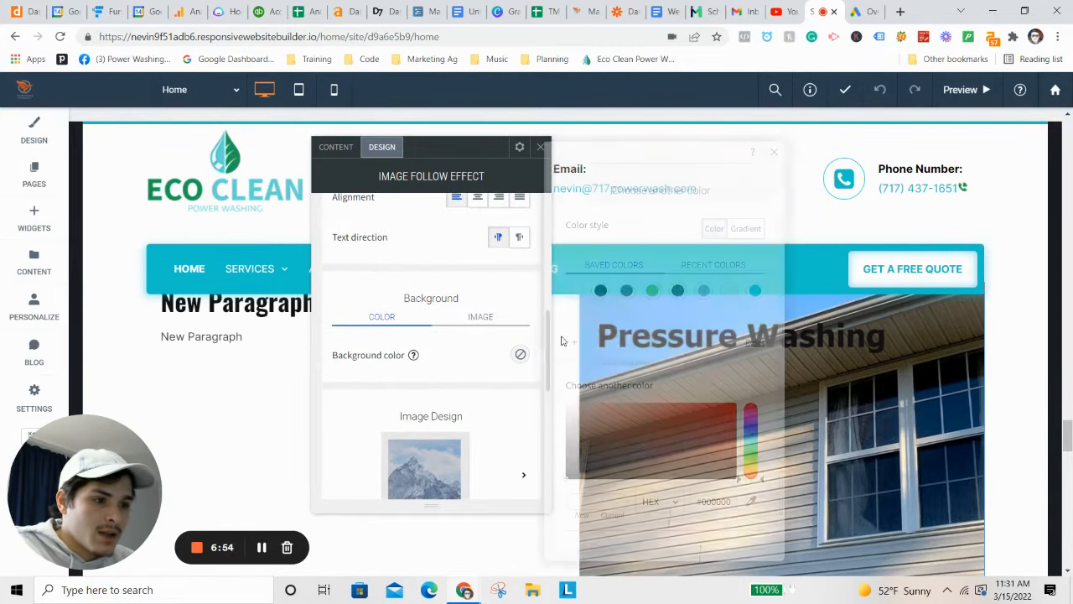
click(677, 291)
scroll(495, 327, down, 4)
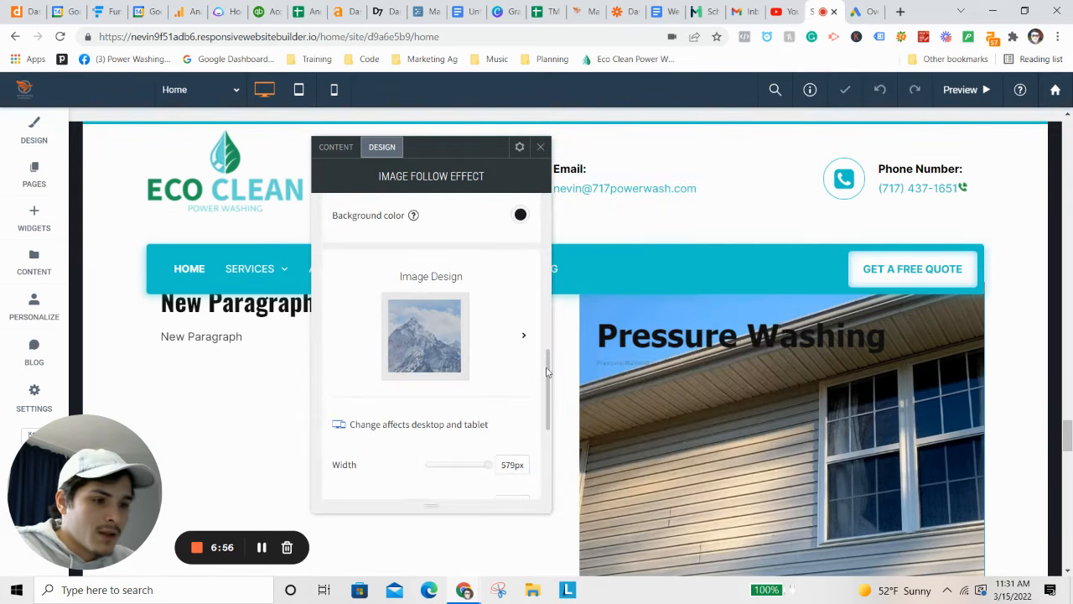
Give the Image Follow Effect an 8px border, 3% rounded corners and a shadow
scroll(489, 345, up, 2)
scroll(486, 347, down, 5)
scroll(486, 347, down, 1)
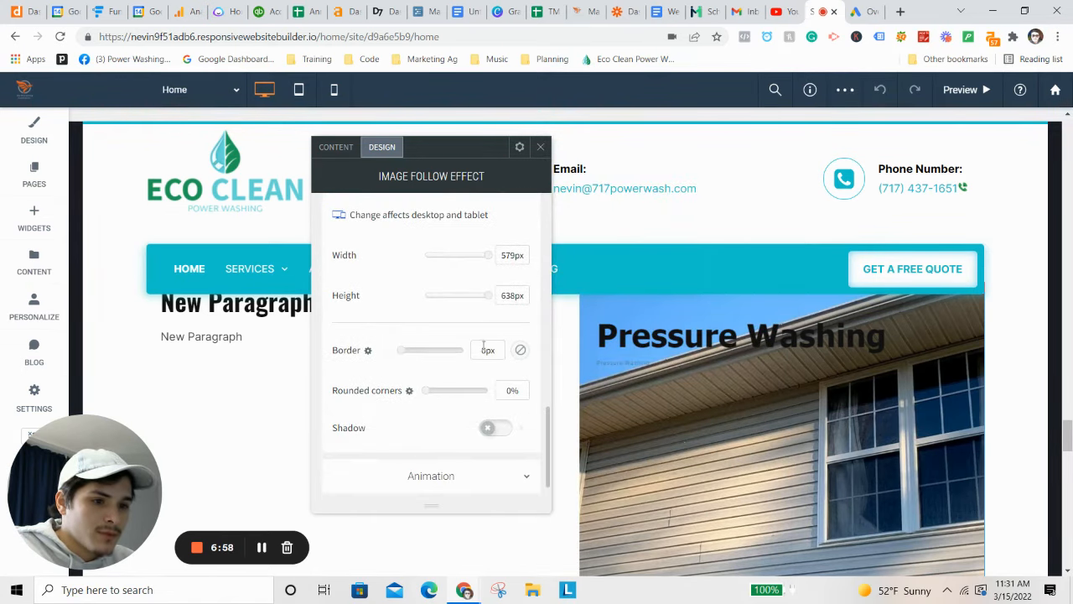
drag(411, 352, 425, 353)
mouse_move(422, 394)
mouse_down()
mouse_move(448, 391)
mouse_move(435, 394)
mouse_up()
click(493, 427)
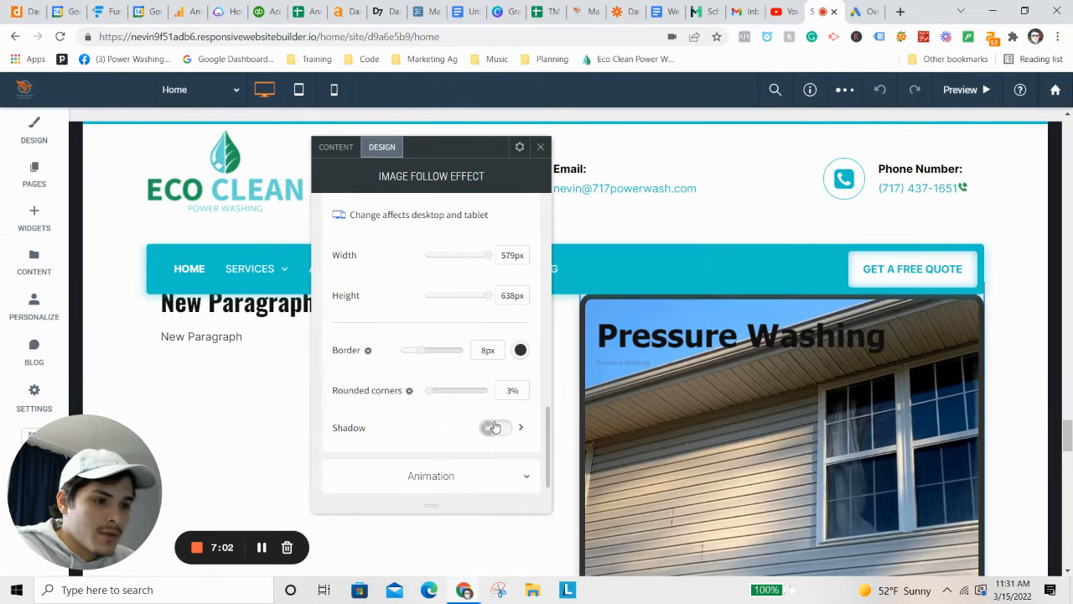
scroll(1048, 419, down, 1)
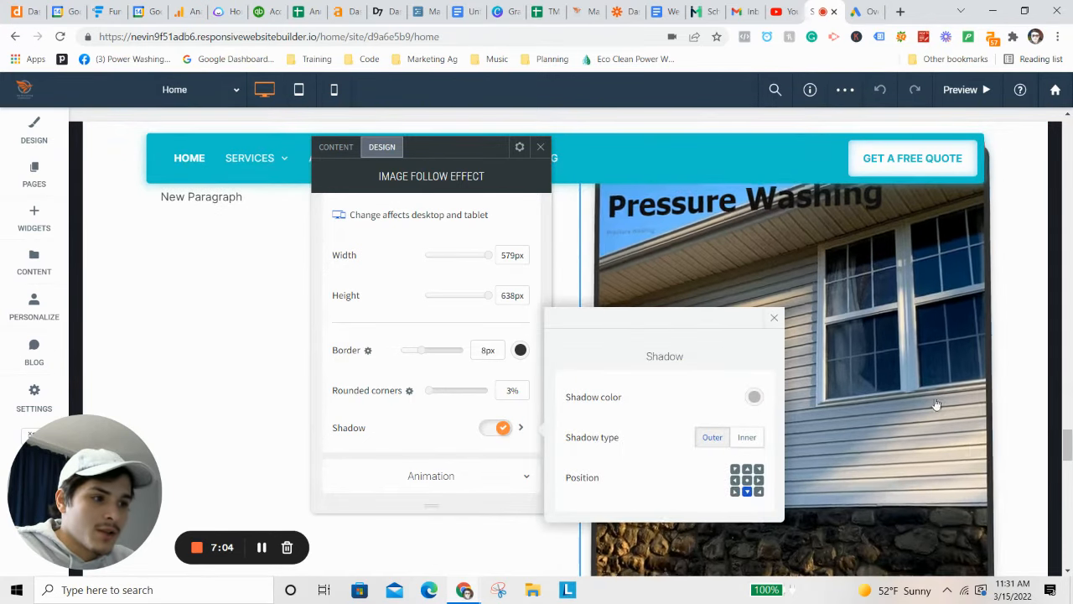
click(540, 149)
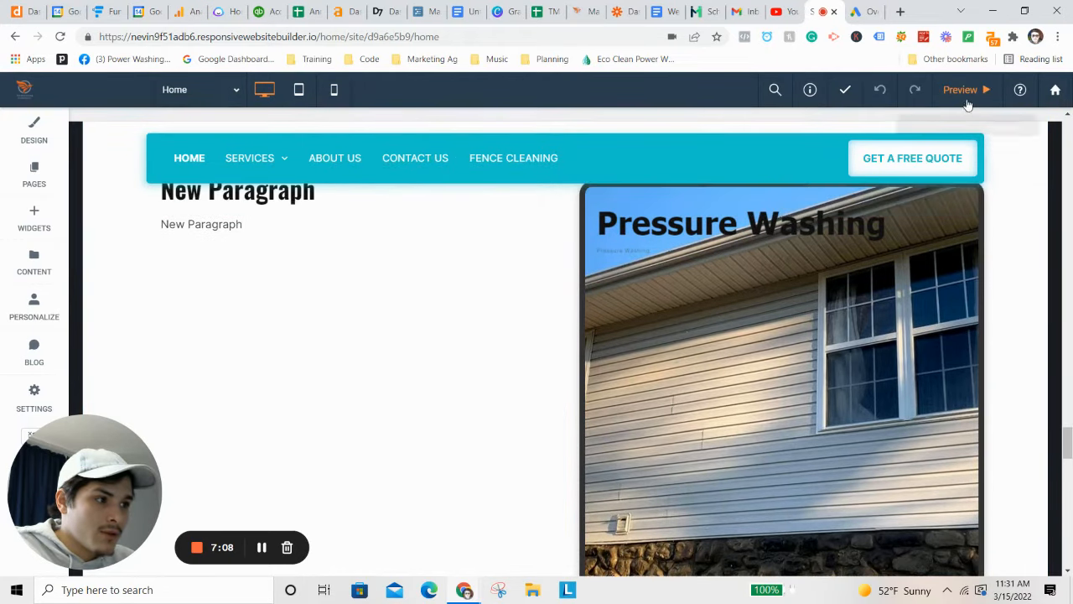
Preview how the Image Follow Effect reacts to the pointer on the page
click(966, 90)
scroll(871, 382, up, 2)
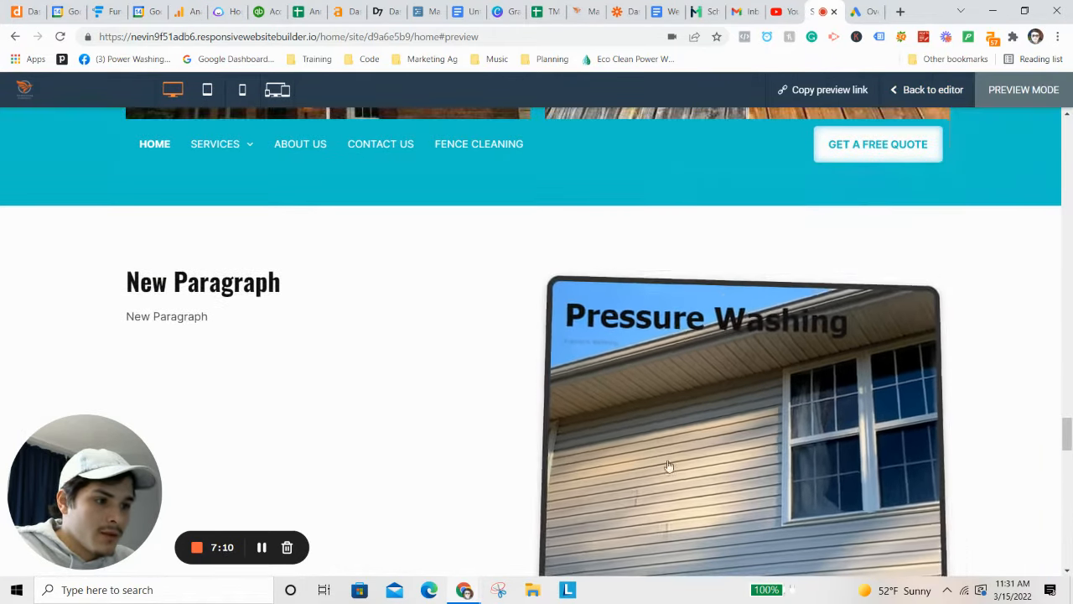
scroll(643, 403, down, 1)
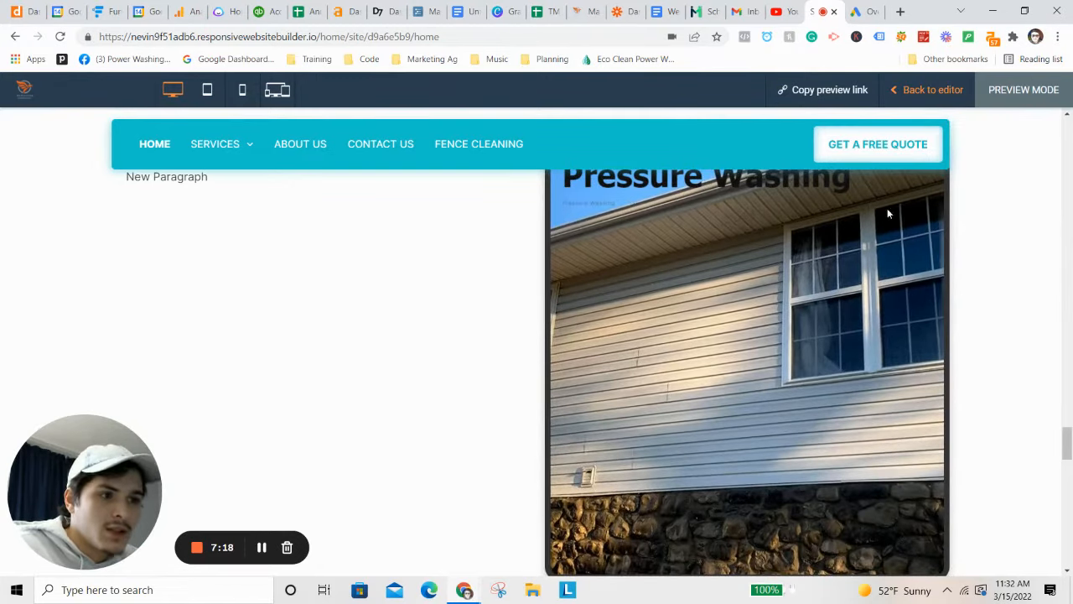
Return to the editor and delete the Image Follow Effect widget from its column
click(937, 89)
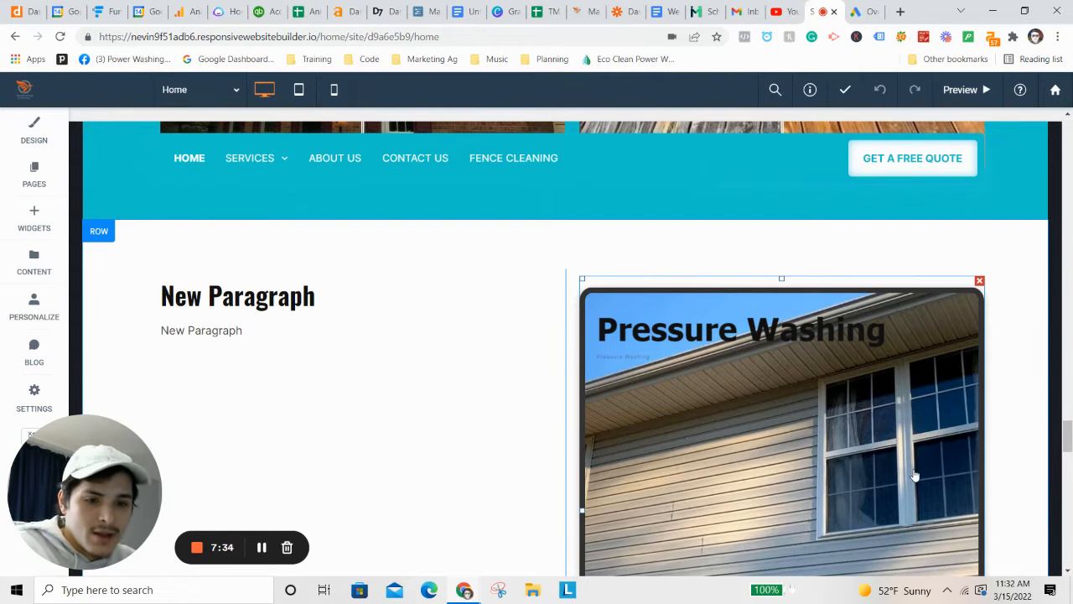
click(980, 282)
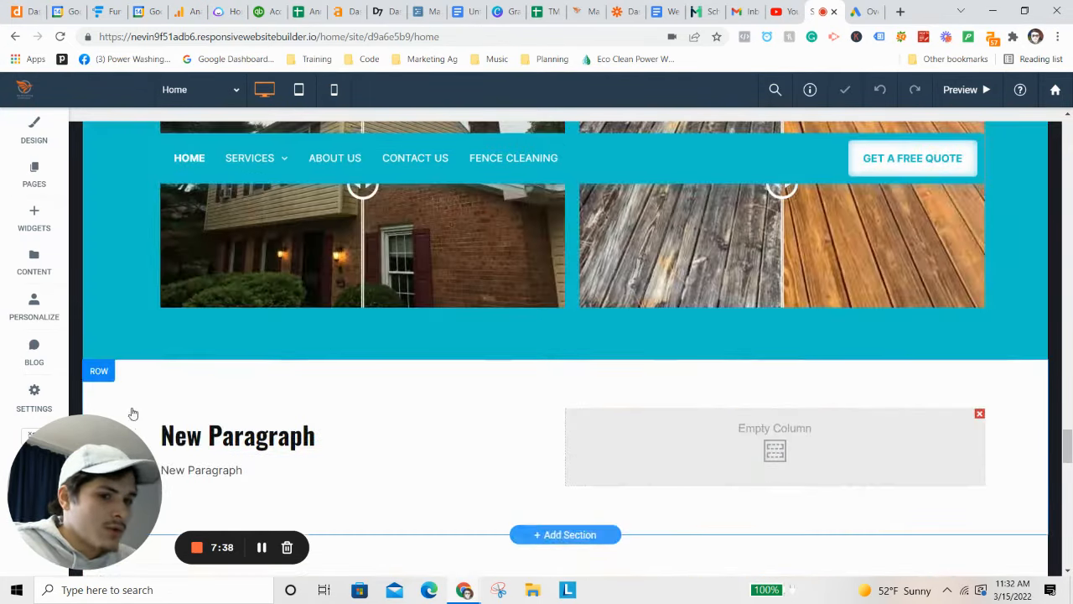
Review the before-and-after comparisons, customer reviews and top section of the home page
scroll(115, 305, up, 1)
scroll(433, 369, up, 2)
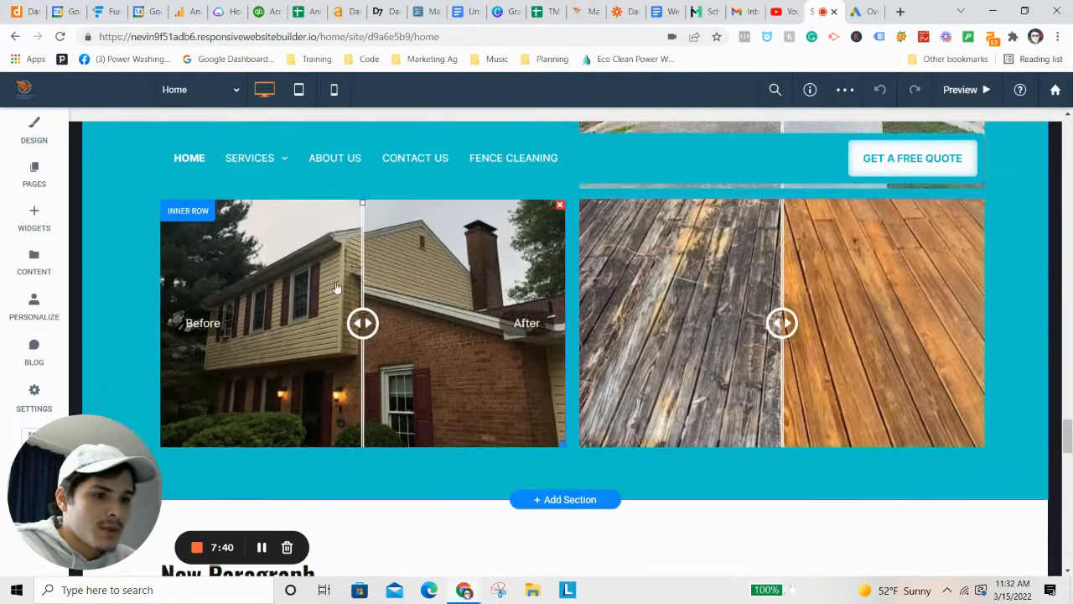
drag(372, 319, 395, 322)
scroll(458, 344, up, 12)
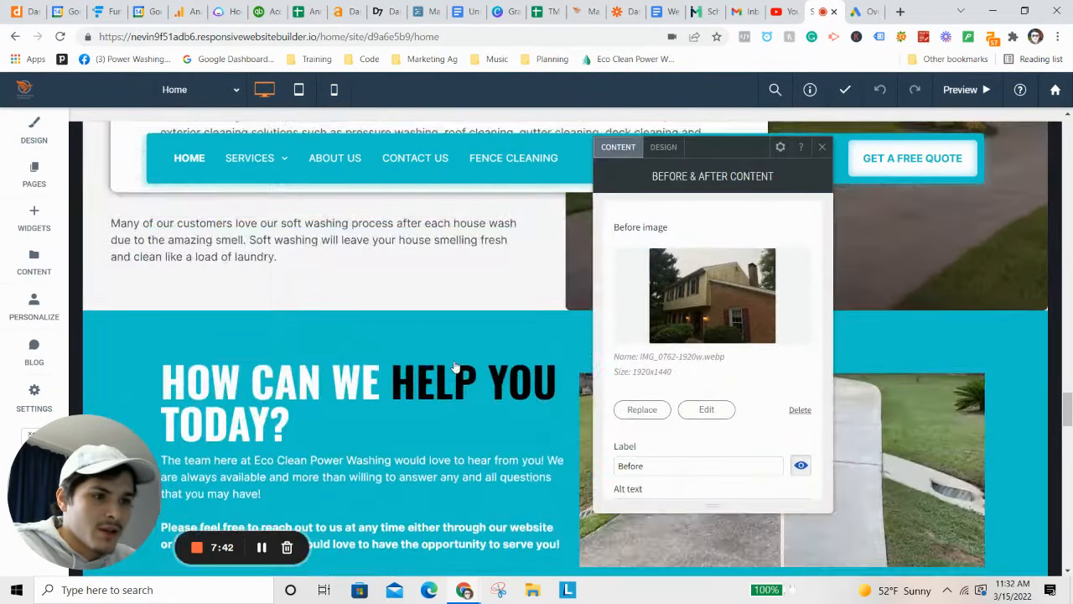
scroll(462, 340, up, 3)
click(822, 147)
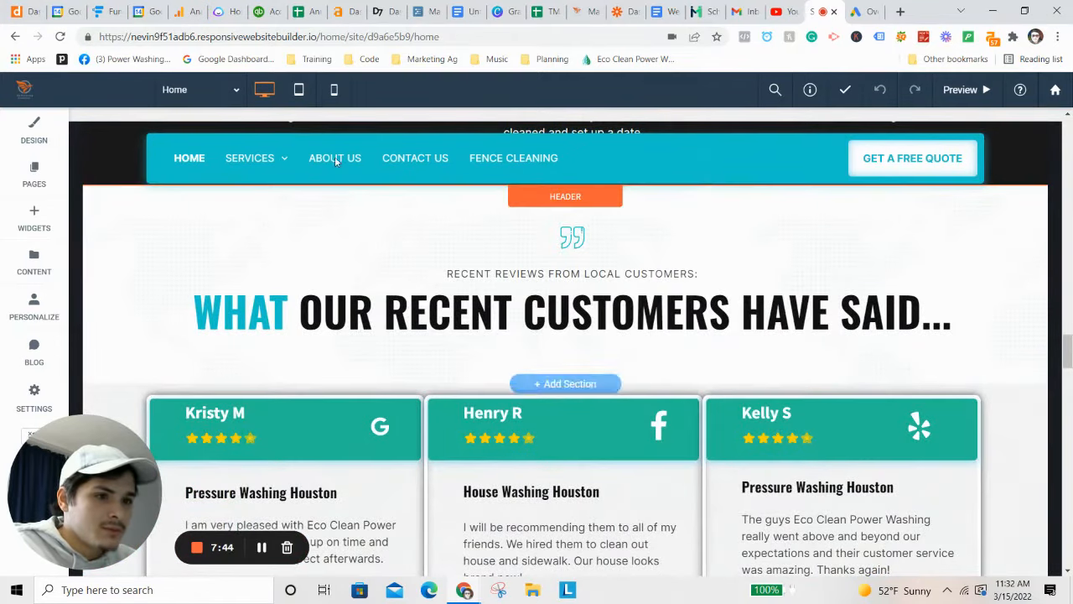
scroll(322, 165, up, 10)
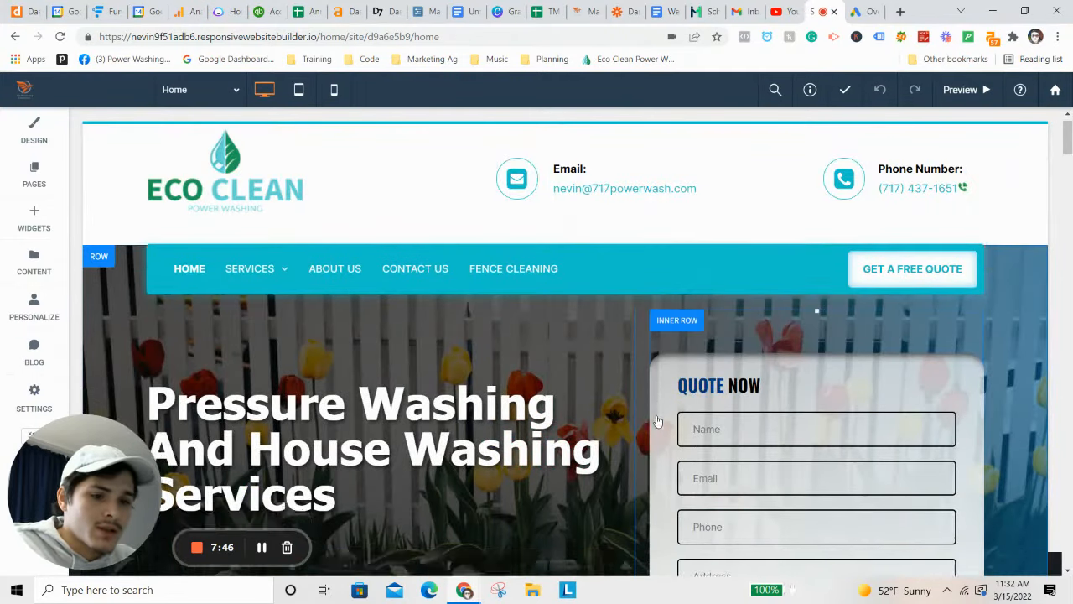
Review the home page from the quote form down through the service images, customer reviews and the Houston company section
scroll(657, 422, down, 3)
scroll(879, 360, down, 12)
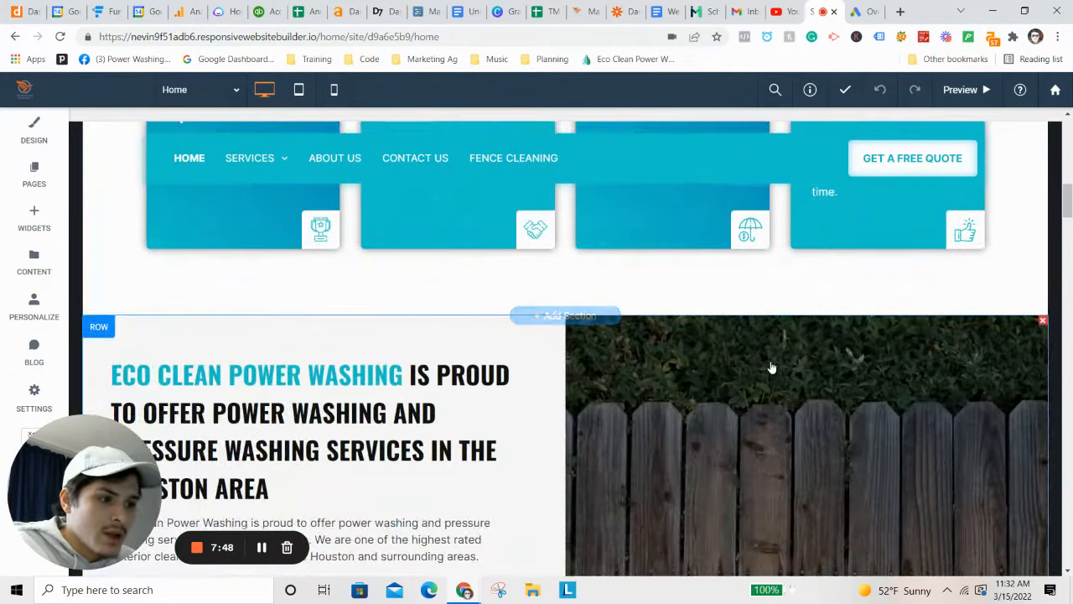
scroll(771, 367, down, 8)
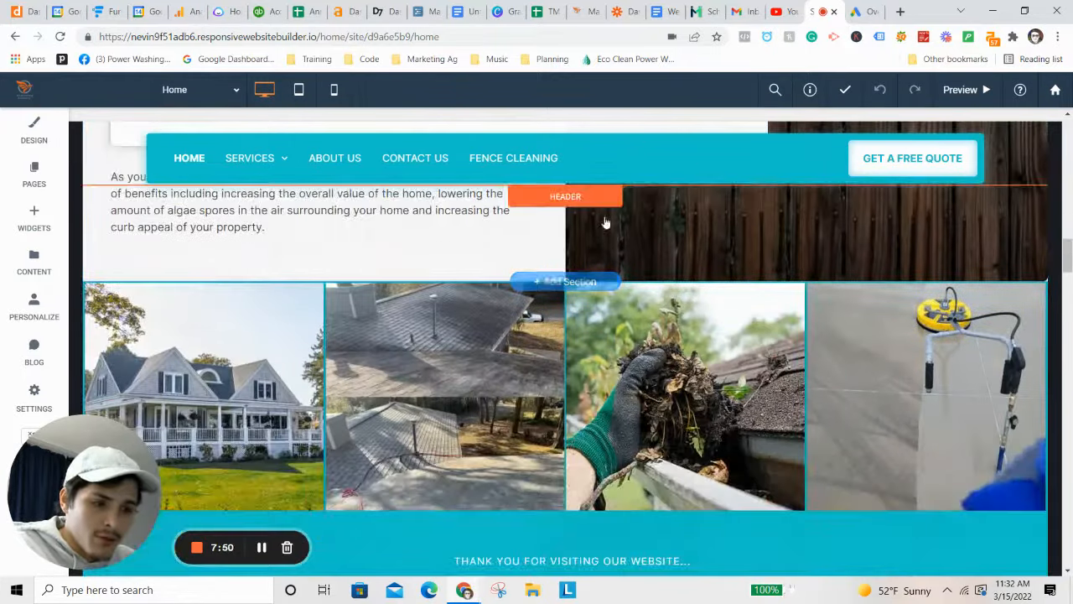
scroll(576, 339, down, 2)
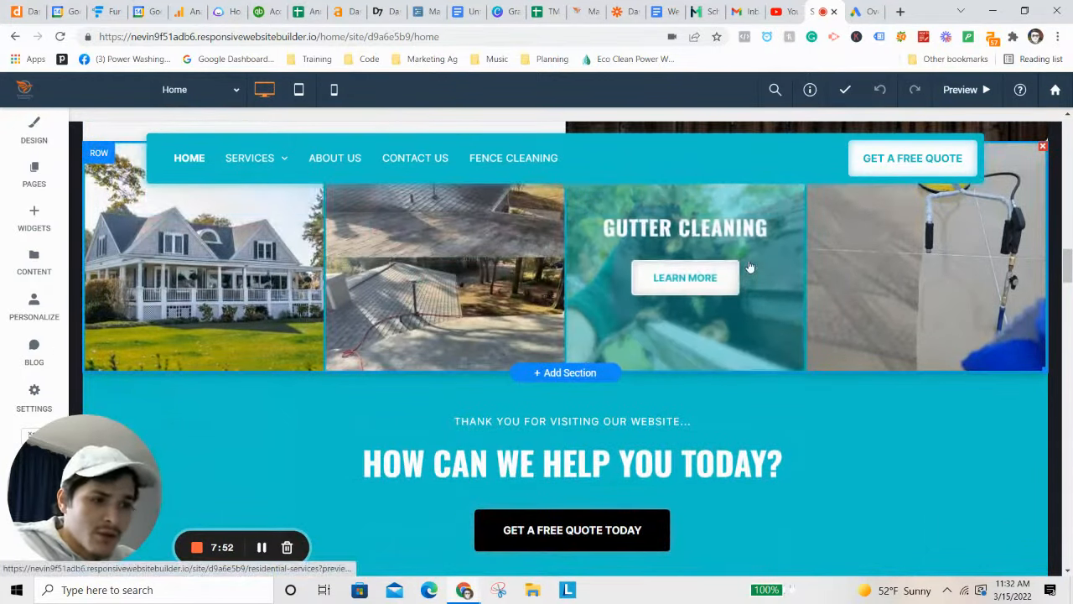
scroll(751, 265, down, 1)
scroll(738, 264, down, 8)
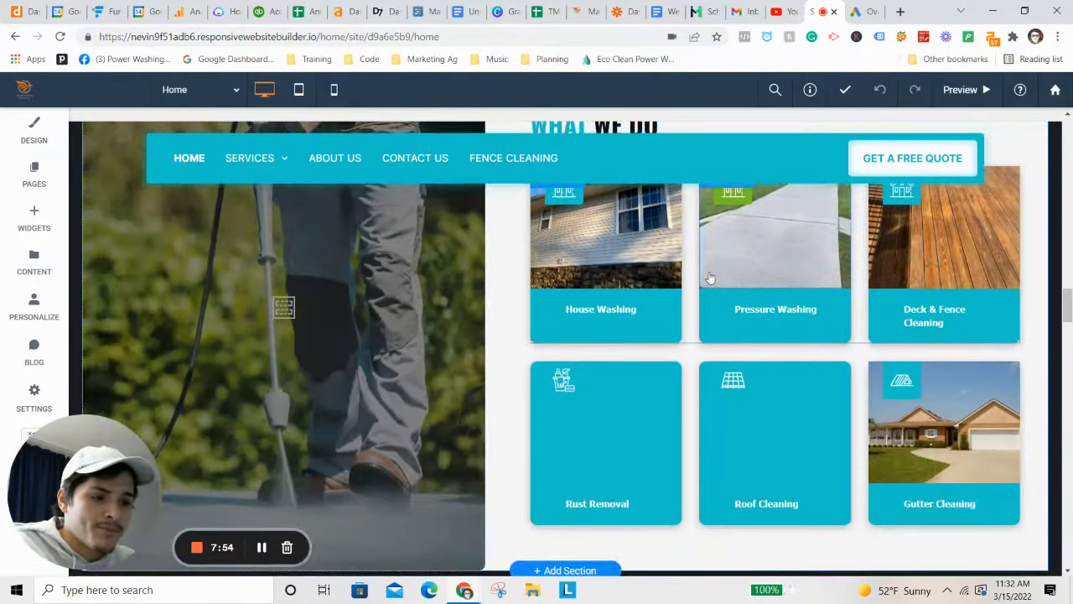
scroll(709, 277, down, 8)
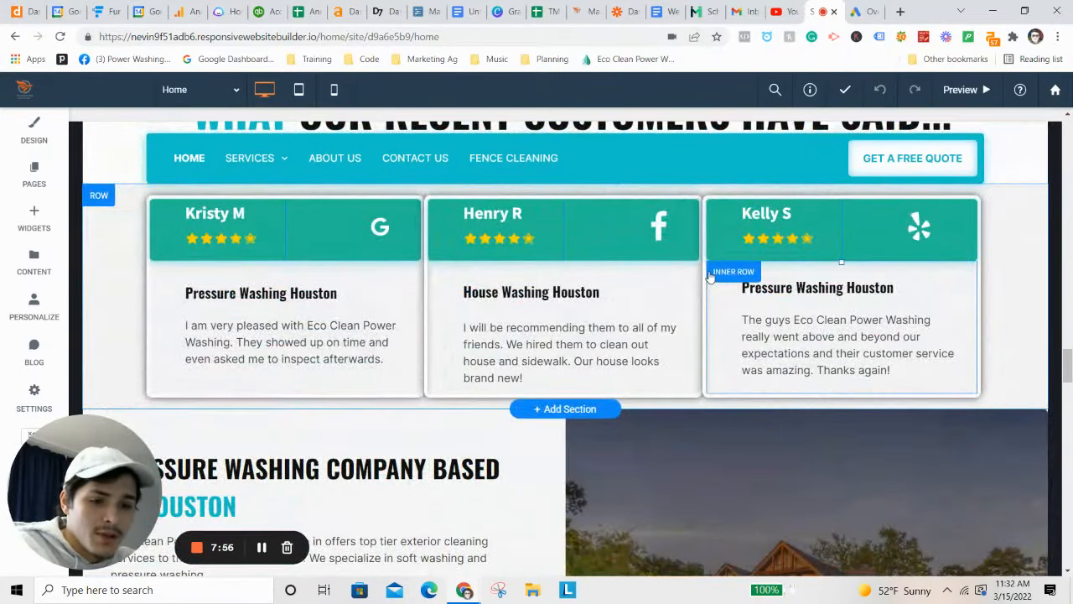
scroll(689, 293, down, 1)
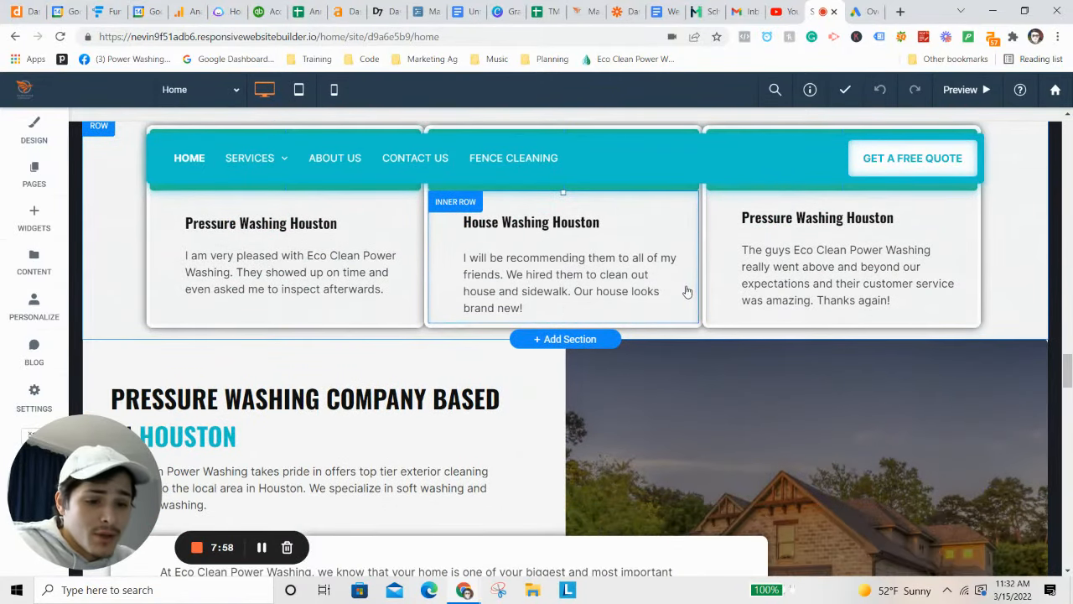
scroll(757, 341, down, 4)
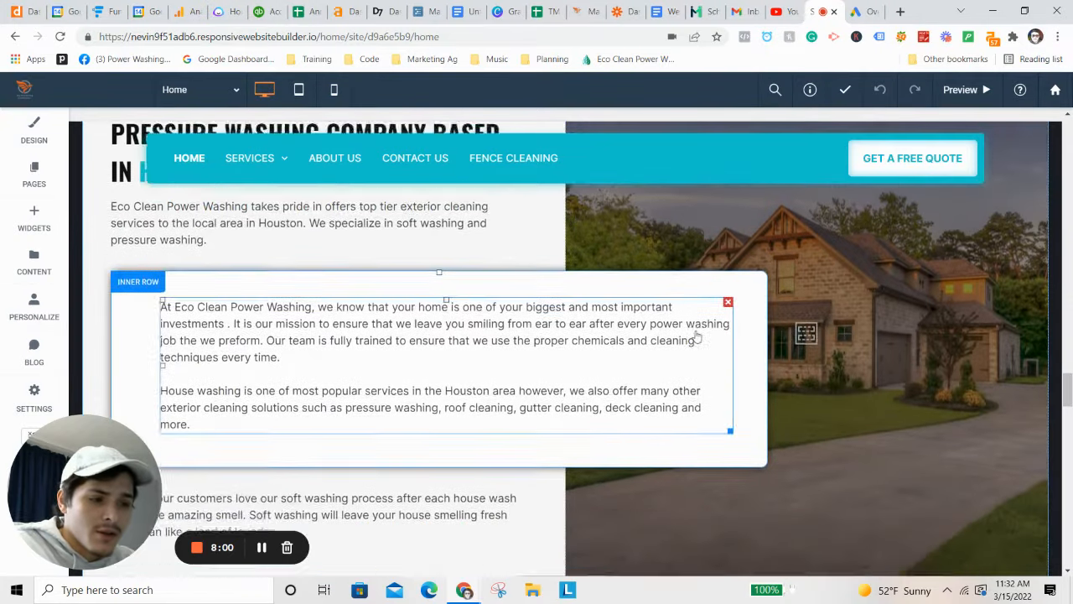
scroll(708, 336, down, 2)
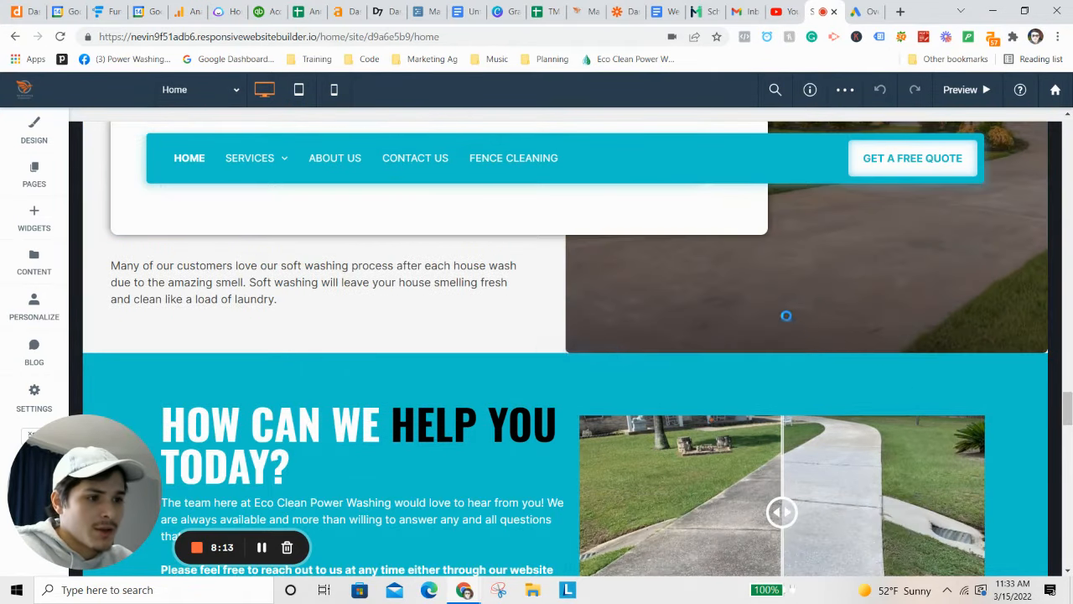
Look back over the Houston company section, the white inner row with service icons, and the hero with its quote form
scroll(710, 233, up, 10)
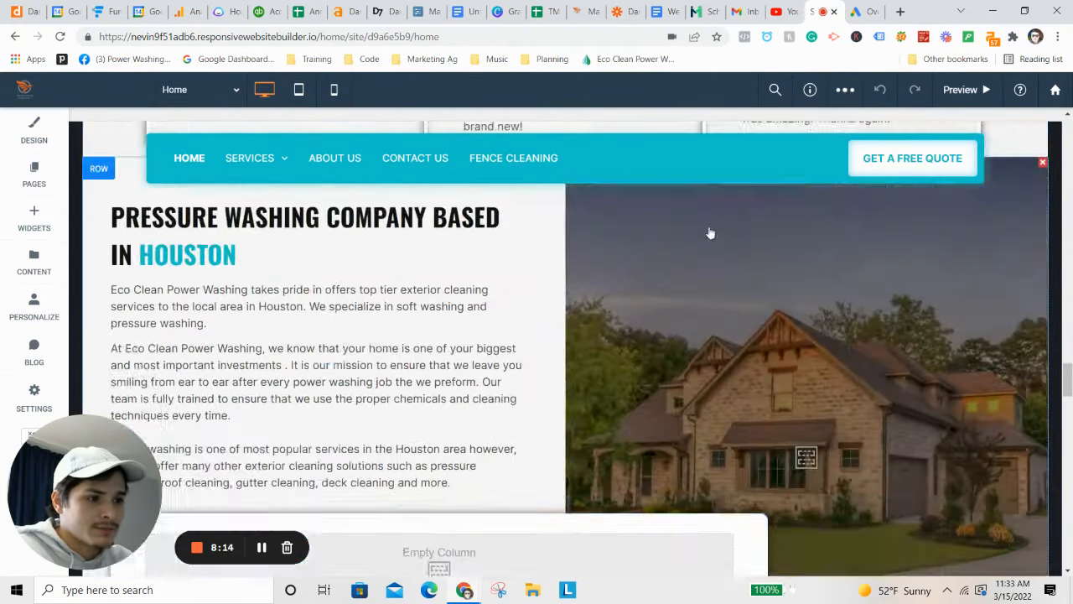
scroll(766, 315, up, 20)
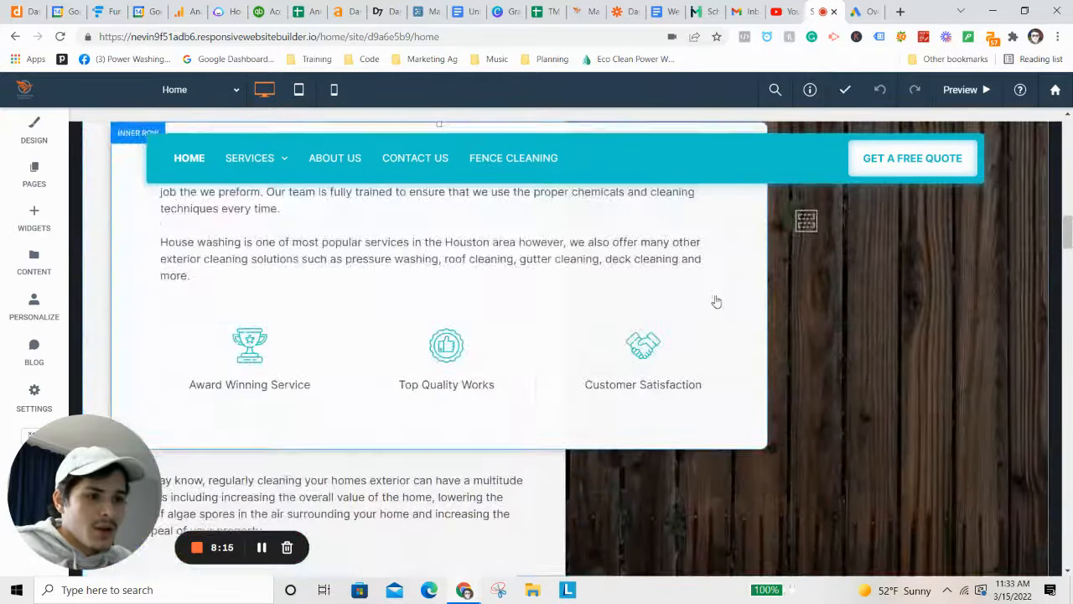
scroll(639, 330, up, 10)
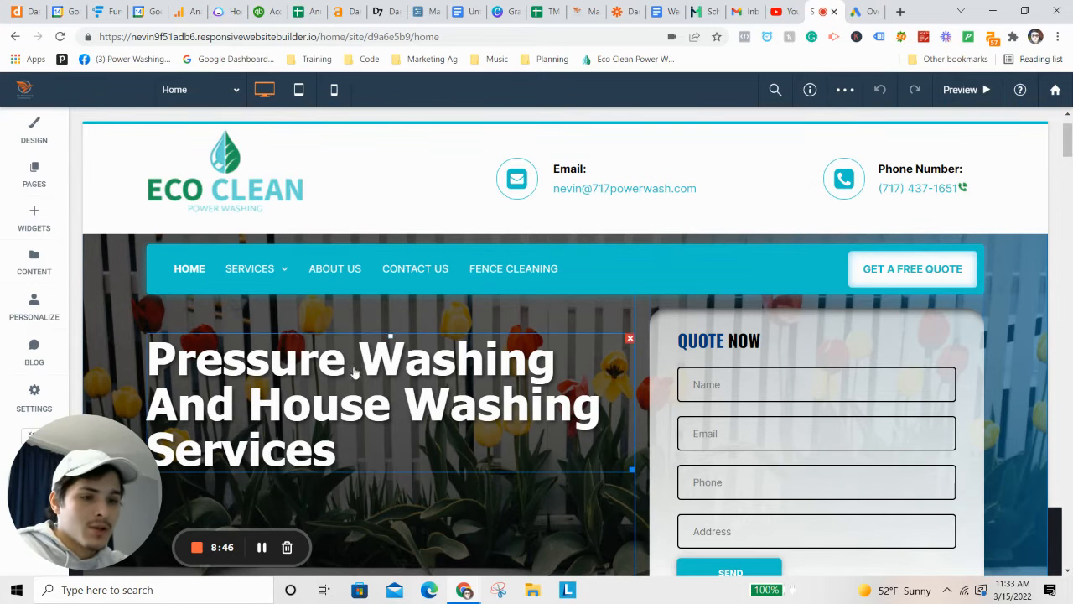
scroll(640, 389, down, 4)
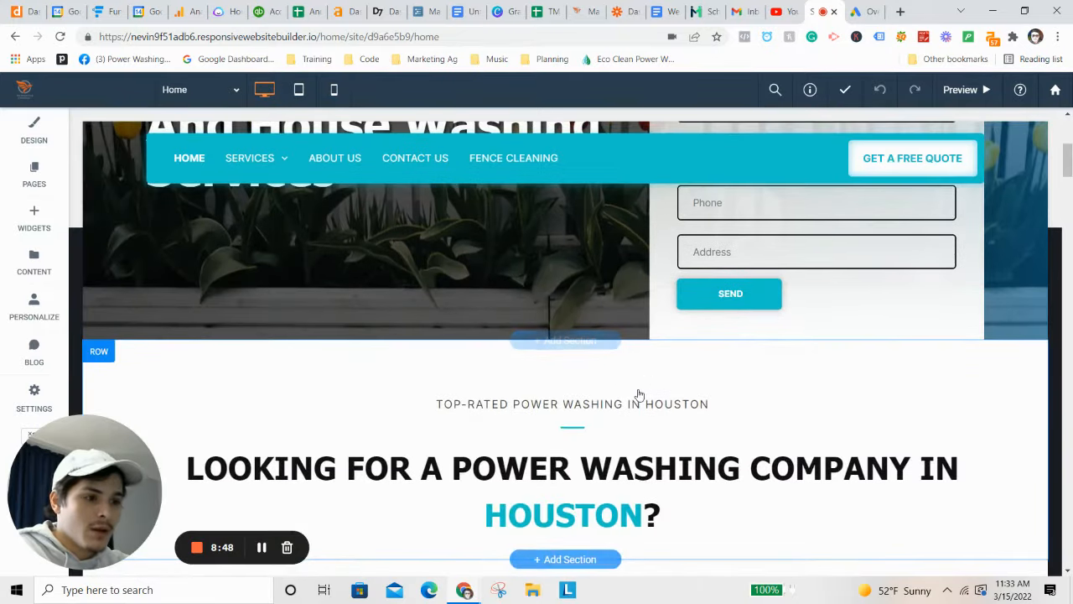
scroll(692, 421, up, 3)
scroll(692, 421, up, 2)
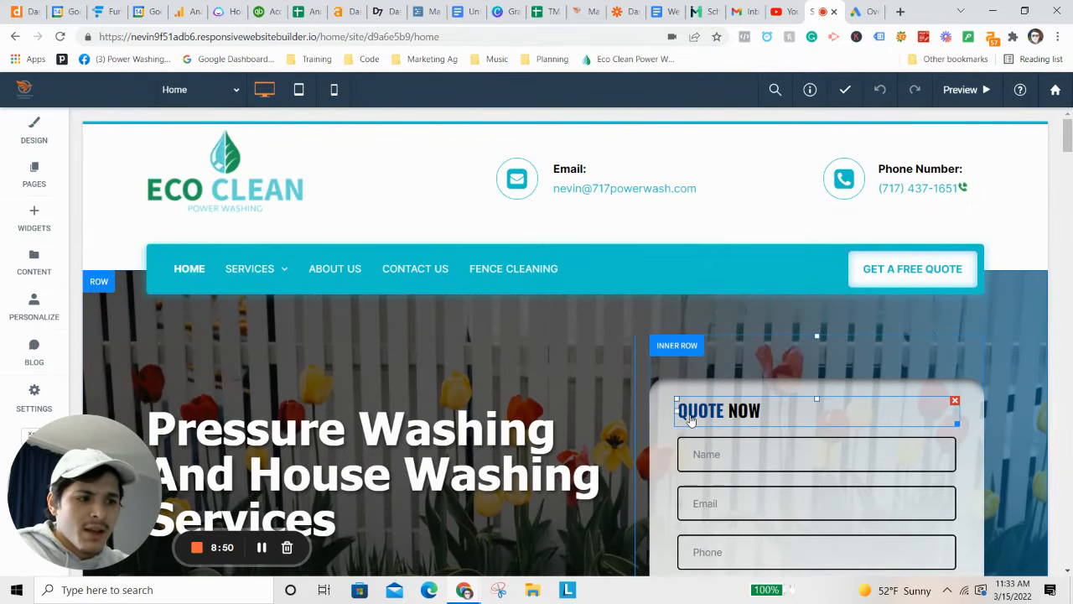